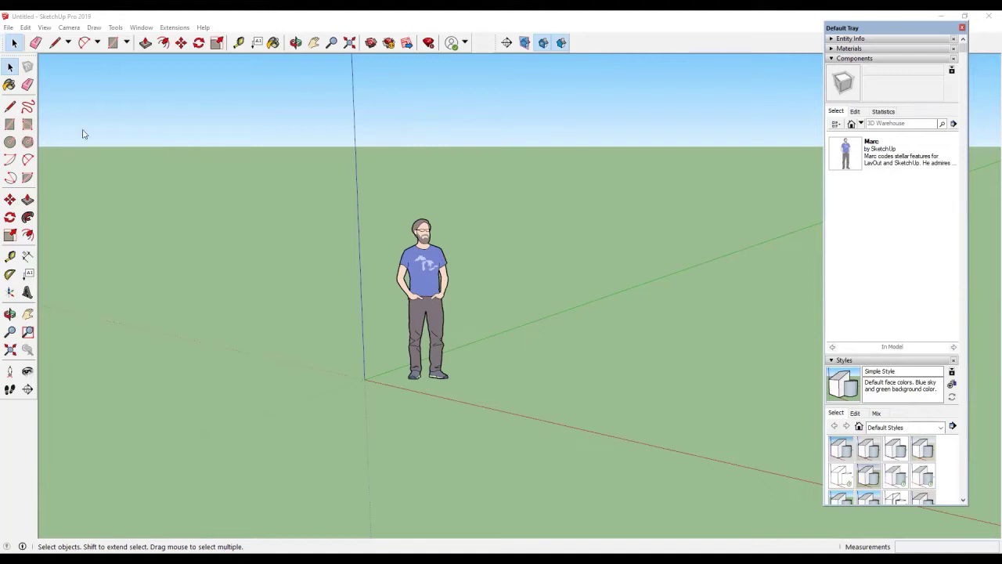
Open the housefinal model from the wetransfer folder in Downloads.
{"action": "key", "text": "alt+f"}
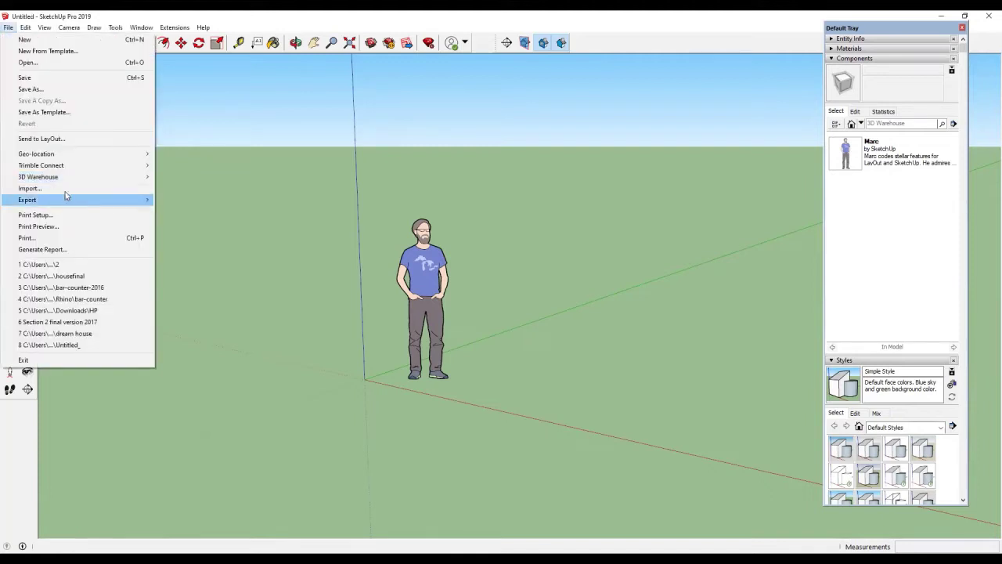
{"action": "left_click", "coordinate": [65, 191]}
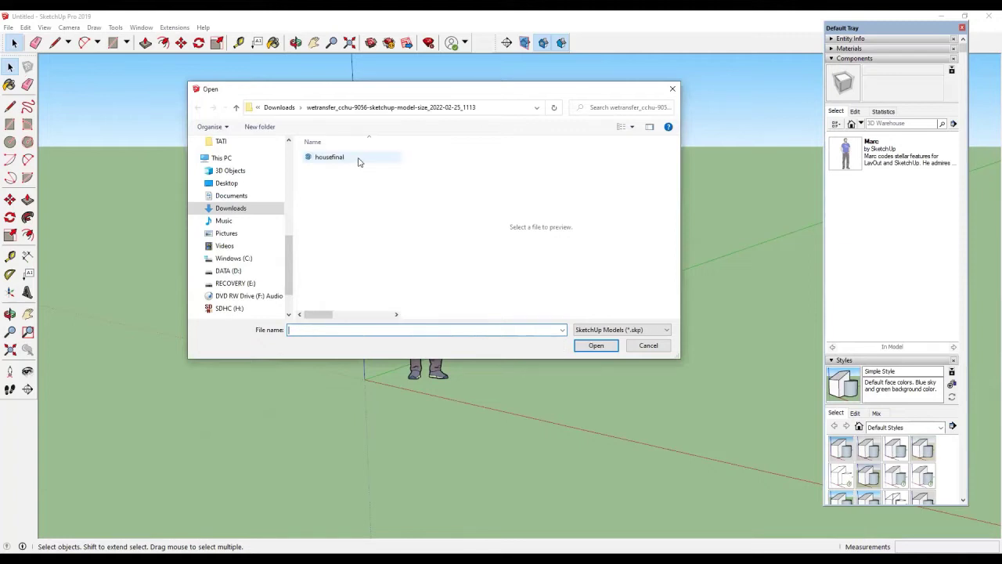
{"action": "double_click", "coordinate": [359, 161]}
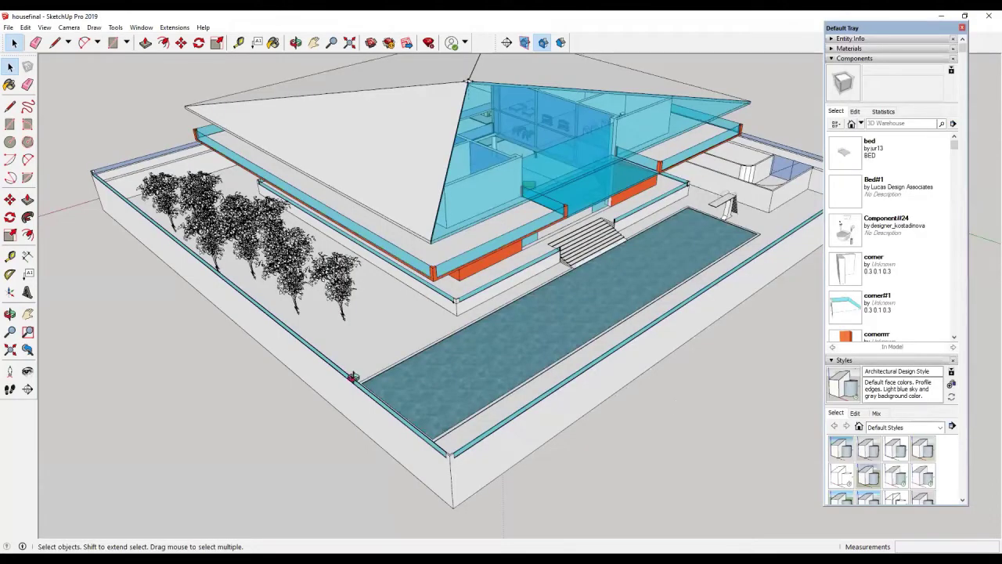
Examine the house exterior, roof, trees and pool from several angles, including the contents of the site group.
{"action": "middle_click_drag", "start_coordinate": [353, 378], "coordinate": [273, 313]}
{"action": "middle_click_drag", "start_coordinate": [445, 342], "coordinate": [462, 259]}
{"action": "triple_click", "coordinate": [393, 310]}
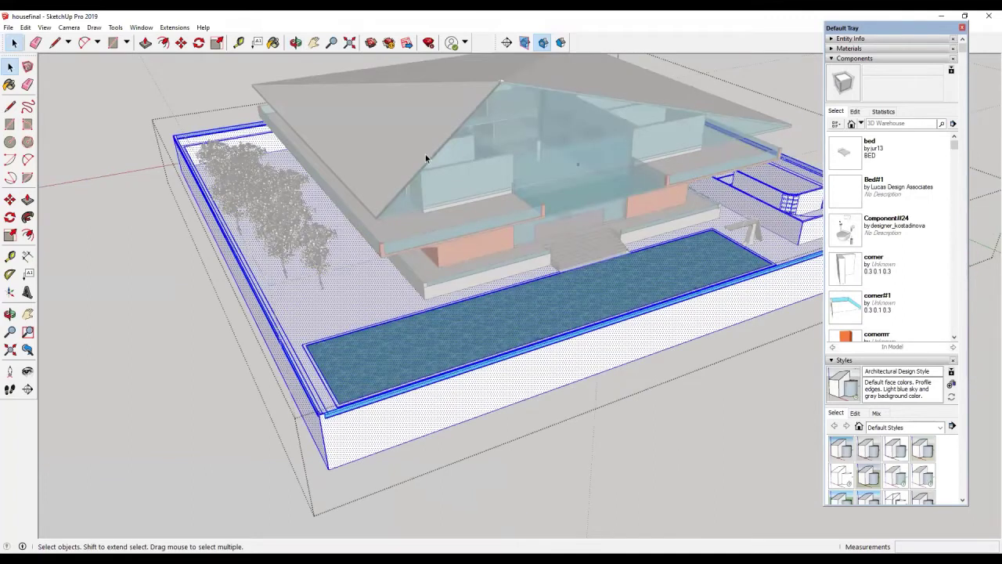
{"action": "left_click", "coordinate": [174, 420]}
{"action": "middle_click_drag", "start_coordinate": [174, 420], "coordinate": [544, 134]}
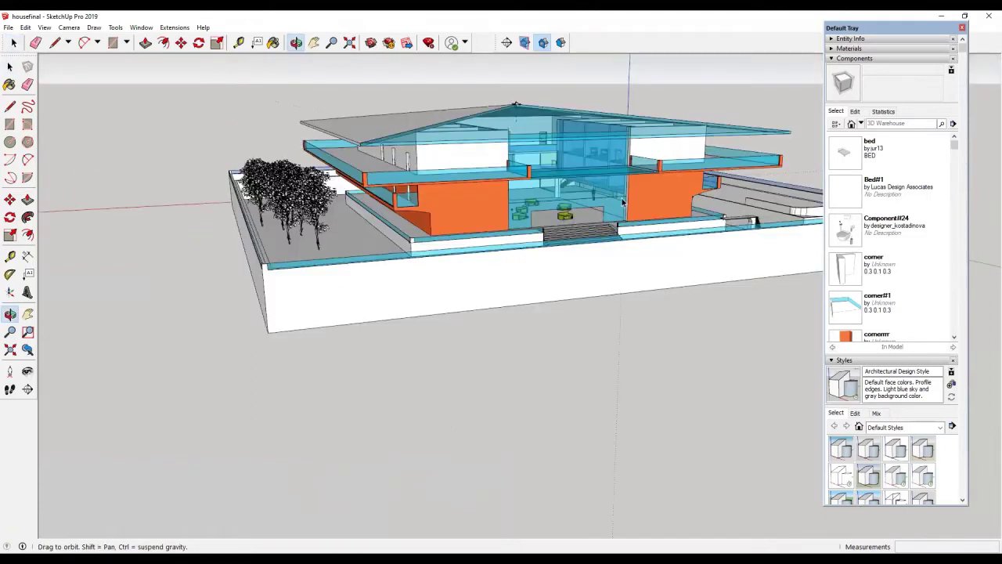
{"action": "middle_click_drag", "start_coordinate": [624, 202], "coordinate": [435, 188]}
{"action": "scroll", "coordinate": [433, 186], "scroll_direction": "up", "scroll_amount": 3}
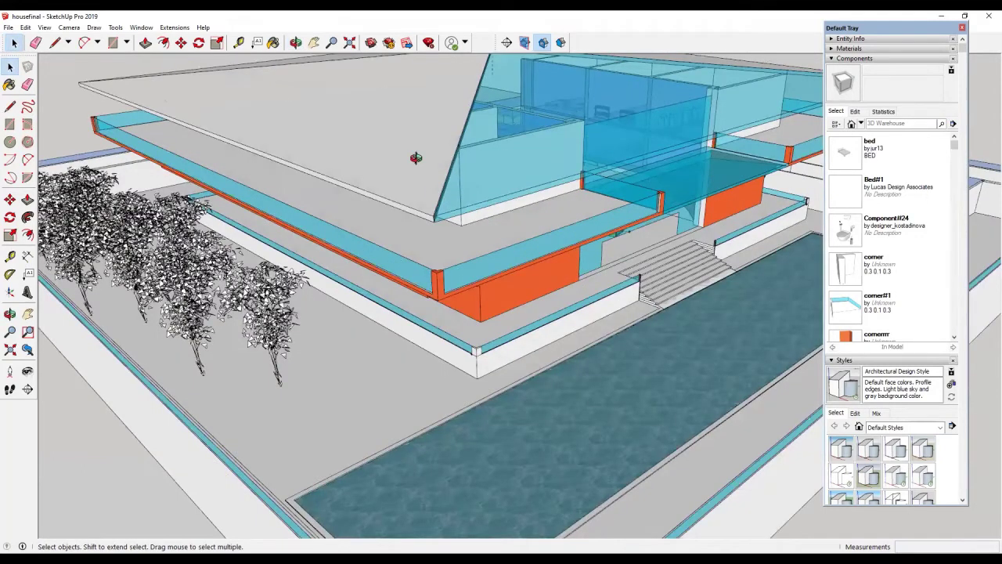
{"action": "middle_click_drag", "start_coordinate": [269, 109], "coordinate": [373, 188]}
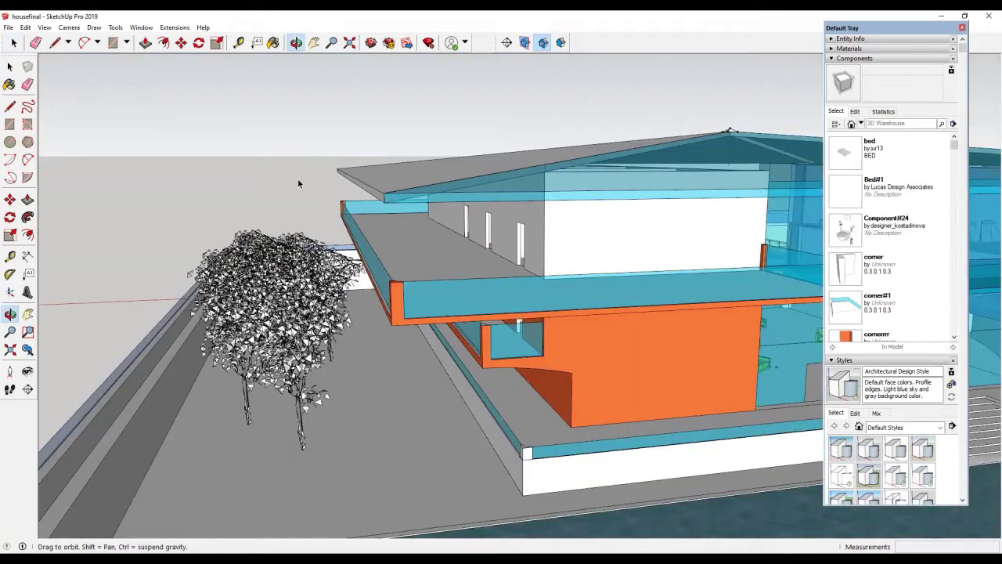
{"action": "middle_click_drag", "start_coordinate": [280, 124], "coordinate": [227, 253]}
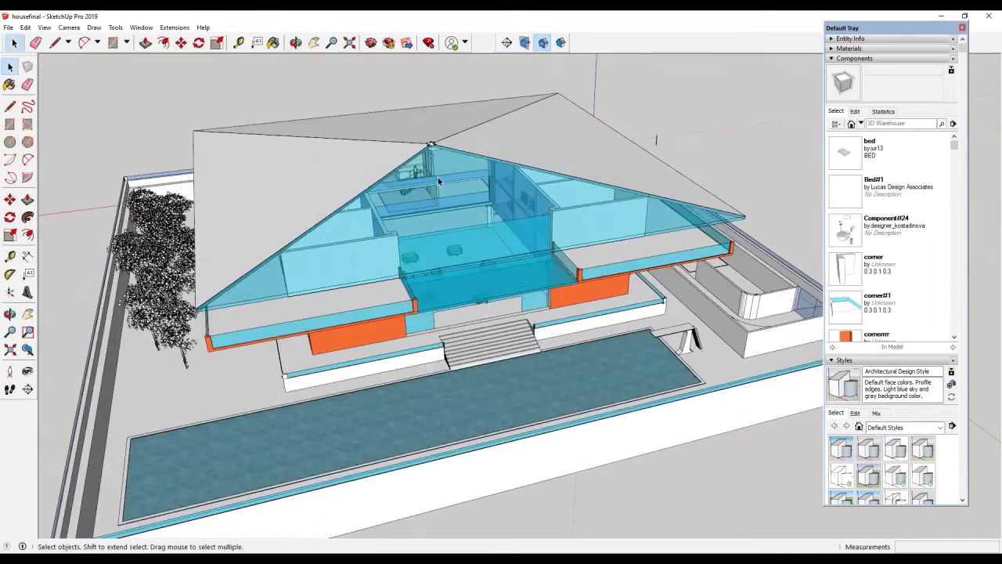
{"action": "middle_click_drag", "start_coordinate": [163, 366], "coordinate": [274, 326], "text": "shift"}
{"action": "scroll", "coordinate": [297, 317], "scroll_direction": "up", "scroll_amount": 3}
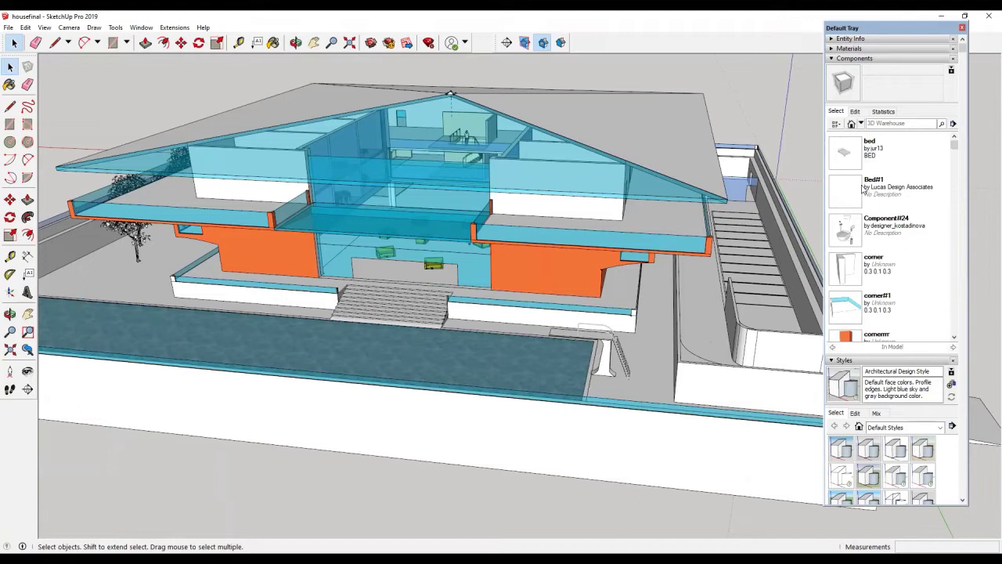
Find the proxy tree components in the in-model component list and delete the trees planted along the side of the house.
{"action": "left_click_drag", "start_coordinate": [921, 154], "coordinate": [921, 241]}
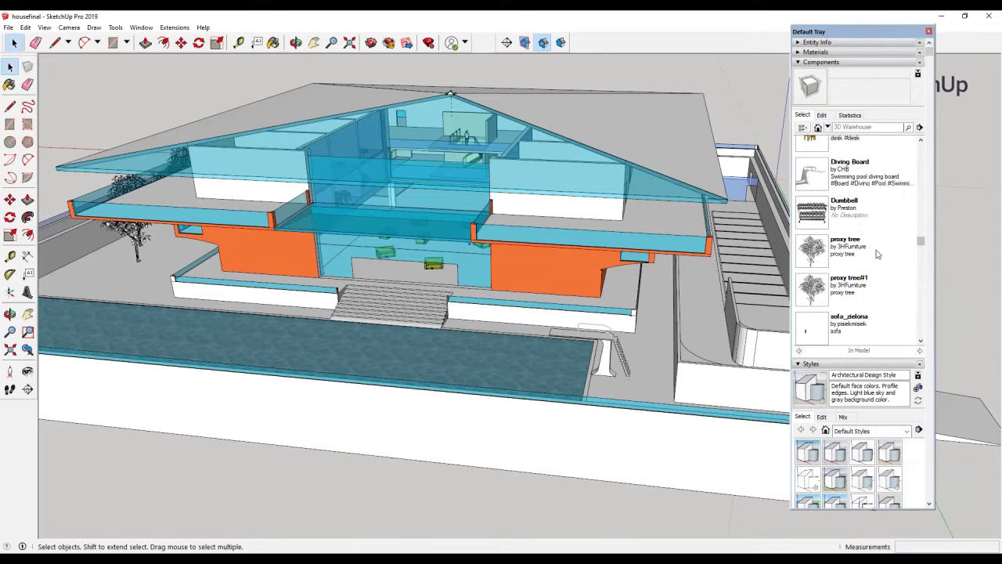
{"action": "mouse_move", "coordinate": [919, 244]}
{"action": "left_mouse_down"}
{"action": "mouse_move", "coordinate": [919, 302]}
{"action": "mouse_move", "coordinate": [913, 228]}
{"action": "left_mouse_up"}
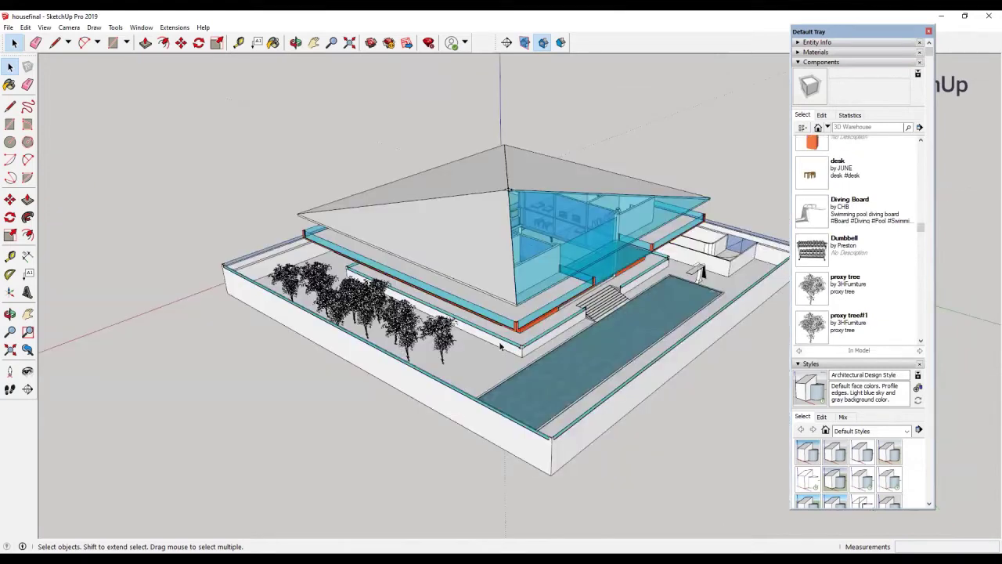
{"action": "scroll", "coordinate": [444, 346], "scroll_direction": "up", "scroll_amount": 6}
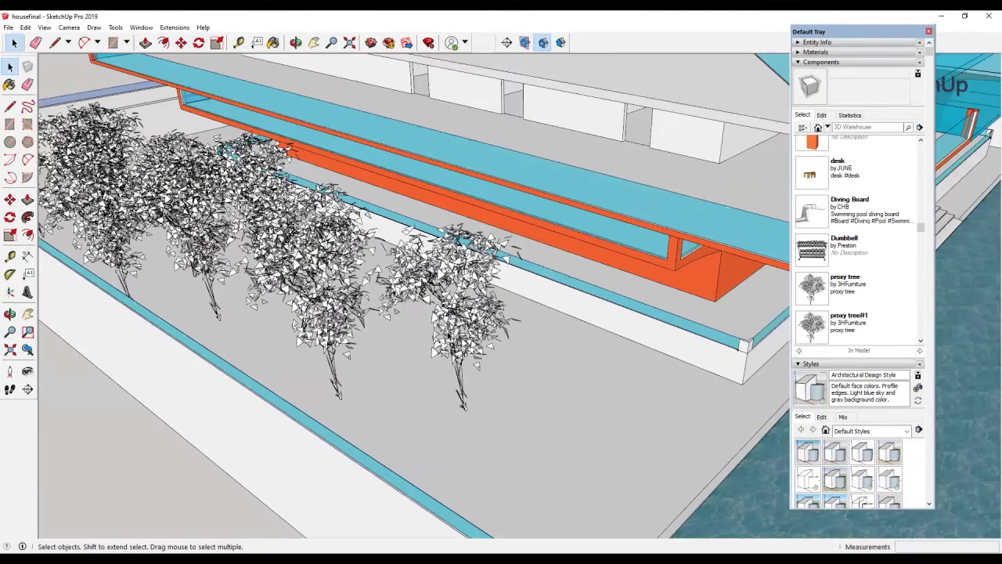
{"action": "scroll", "coordinate": [432, 333], "scroll_direction": "down", "scroll_amount": 5}
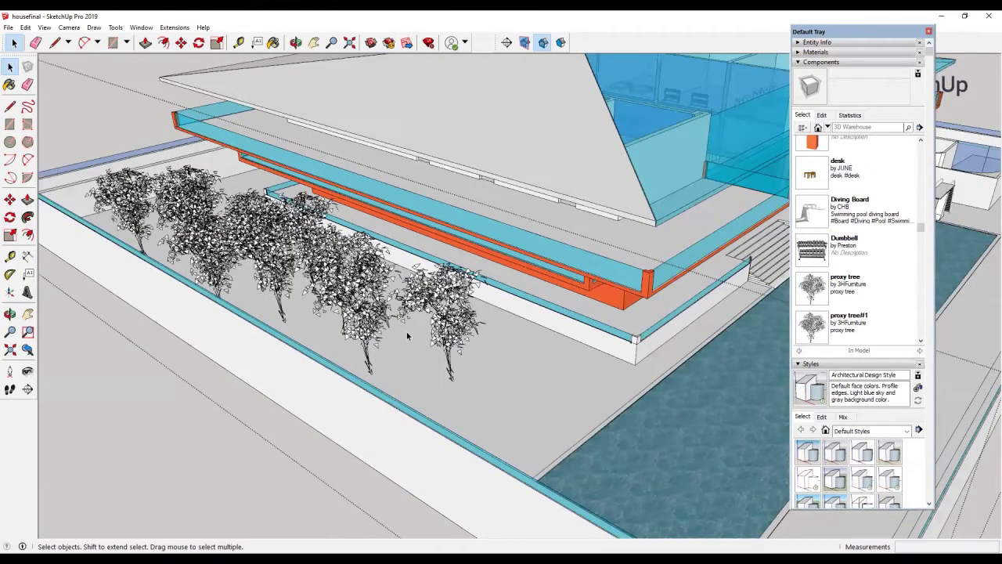
{"action": "scroll", "coordinate": [407, 336], "scroll_direction": "down", "scroll_amount": 5}
{"action": "left_click", "coordinate": [395, 328]}
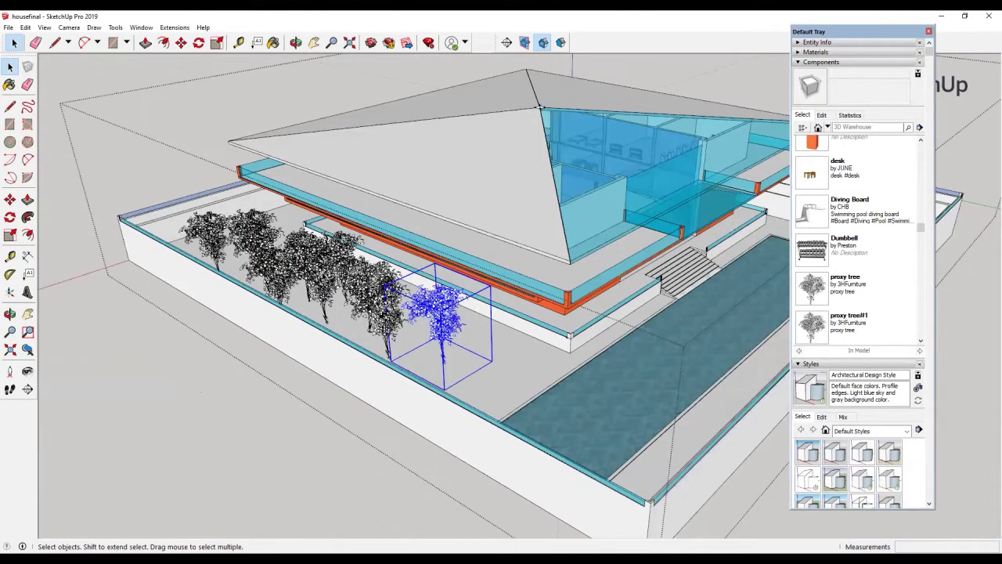
{"action": "key", "text": "Delete"}
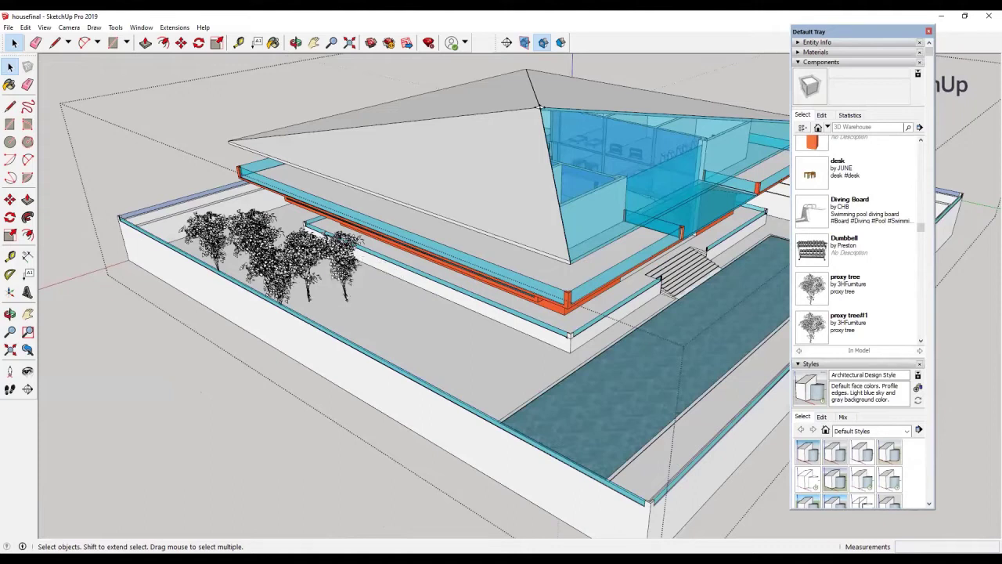
{"action": "left_click", "coordinate": [264, 239]}
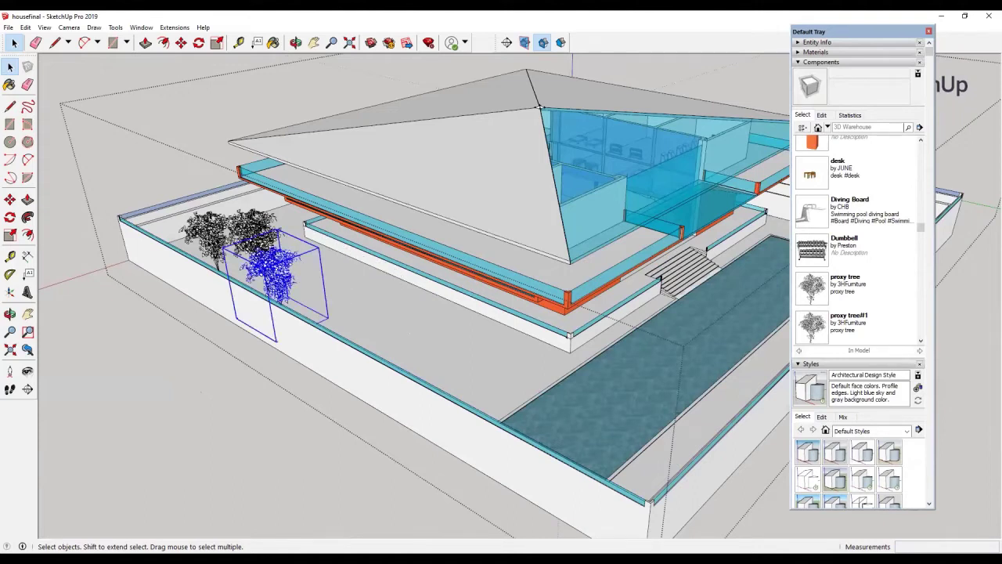
{"action": "key", "text": "Delete"}
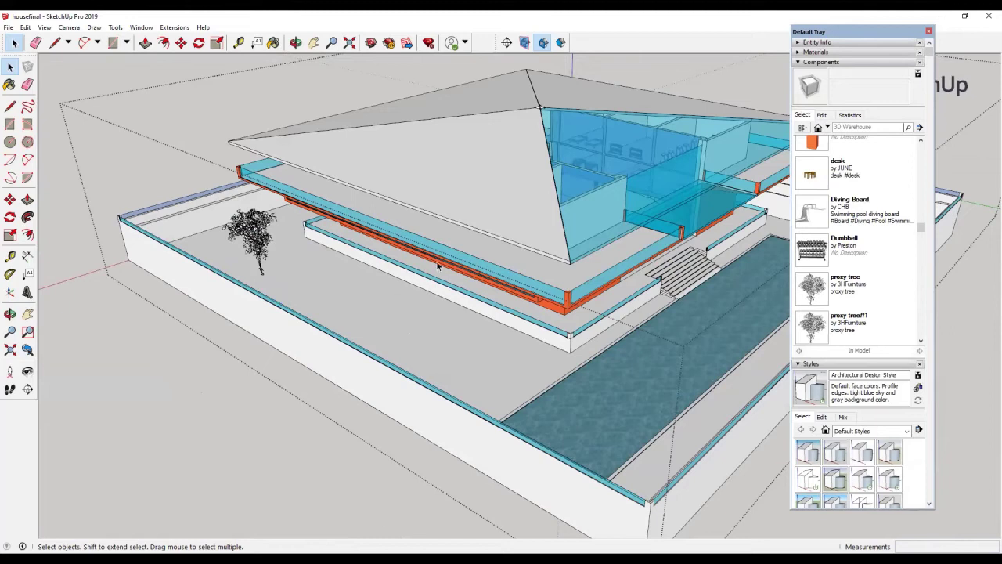
Leave the open group and examine the green sofas in the ground-floor hall, selecting the one nearest the entrance steps.
{"action": "middle_click_drag", "start_coordinate": [229, 233], "coordinate": [464, 245]}
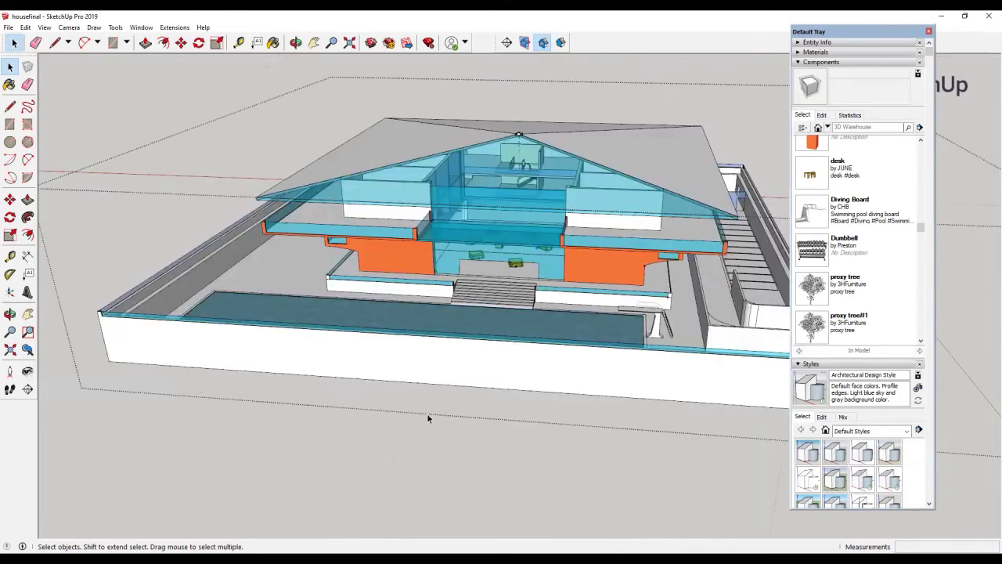
{"action": "scroll", "coordinate": [251, 230], "scroll_direction": "down", "scroll_amount": 2}
{"action": "key", "text": "Escape"}
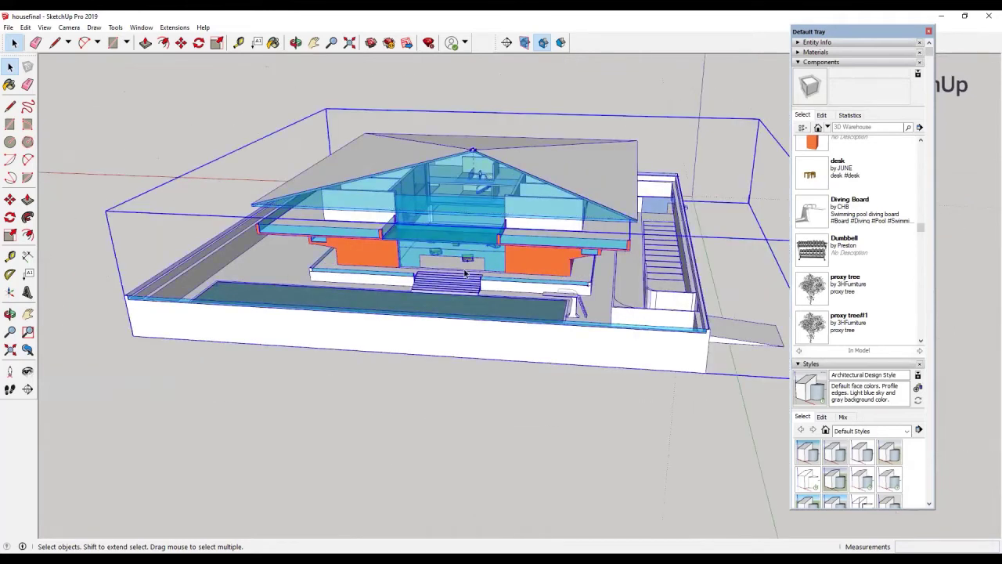
{"action": "scroll", "coordinate": [465, 273], "scroll_direction": "up", "scroll_amount": 5}
{"action": "scroll", "coordinate": [478, 241], "scroll_direction": "up", "scroll_amount": 5}
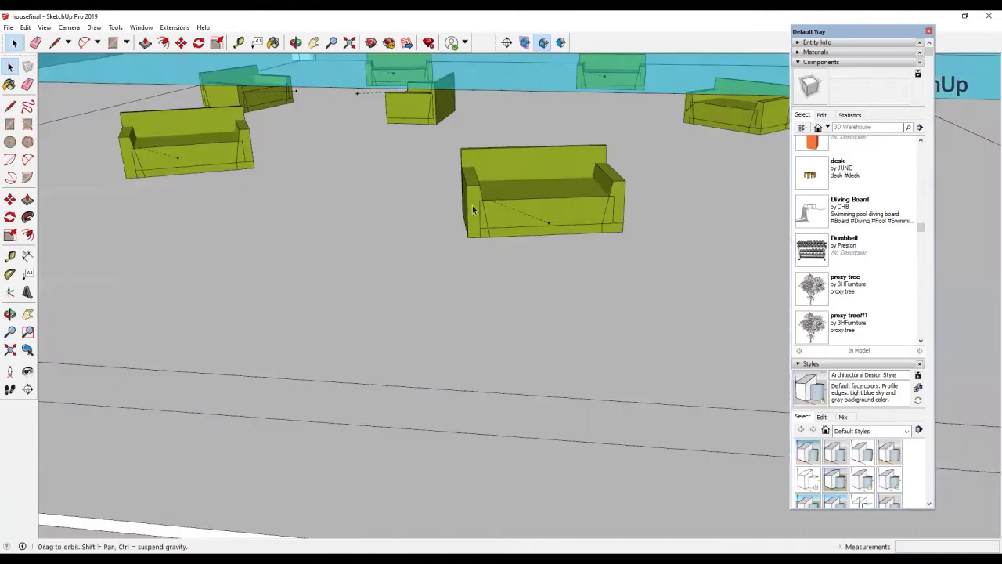
{"action": "middle_click_drag", "start_coordinate": [473, 209], "coordinate": [504, 243]}
{"action": "scroll", "coordinate": [430, 324], "scroll_direction": "down", "scroll_amount": 2}
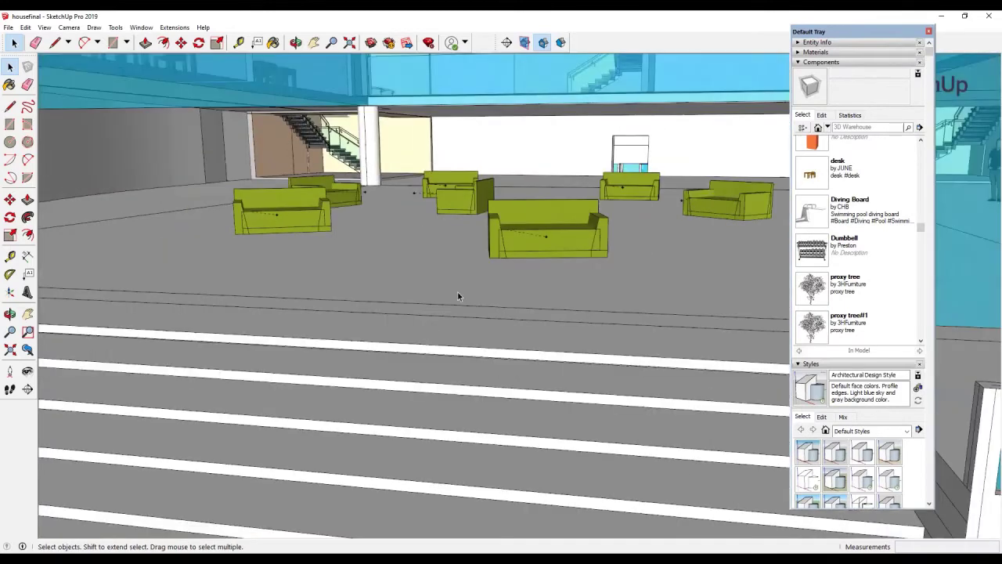
{"action": "scroll", "coordinate": [457, 295], "scroll_direction": "down", "scroll_amount": 3}
{"action": "scroll", "coordinate": [479, 304], "scroll_direction": "down", "scroll_amount": 2}
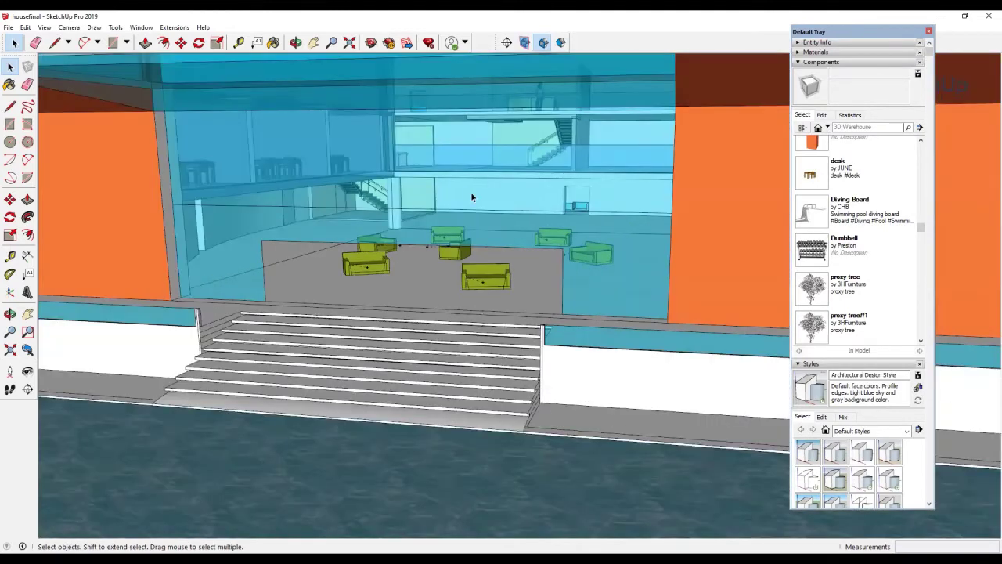
{"action": "left_click", "coordinate": [491, 290]}
{"action": "scroll", "coordinate": [450, 288], "scroll_direction": "down", "scroll_amount": 2}
{"action": "scroll", "coordinate": [433, 278], "scroll_direction": "up", "scroll_amount": 4}
{"action": "middle_click_drag", "start_coordinate": [320, 238], "coordinate": [438, 384]}
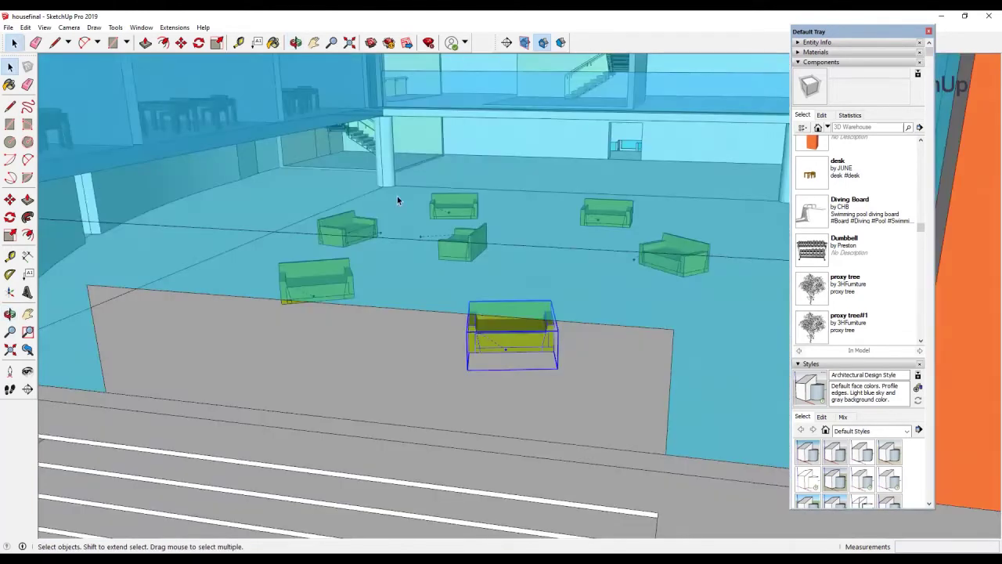
Remove the house structure with its roof, glass walls and terraces to expose the furniture and fittings inside.
{"action": "scroll", "coordinate": [397, 198], "scroll_direction": "down", "scroll_amount": 5}
{"action": "scroll", "coordinate": [396, 227], "scroll_direction": "up", "scroll_amount": 3}
{"action": "middle_click_drag", "start_coordinate": [396, 233], "coordinate": [412, 262]}
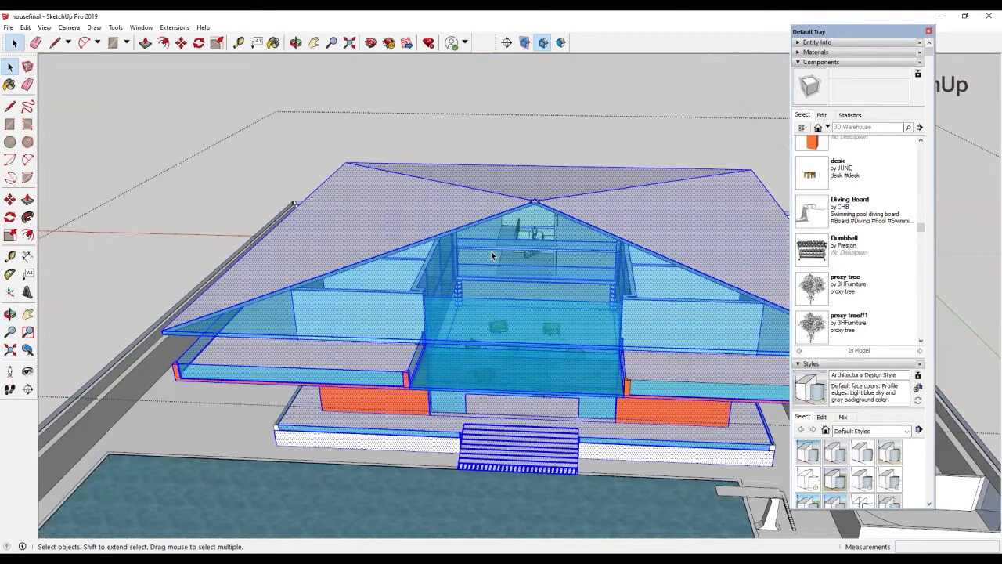
{"action": "scroll", "coordinate": [496, 253], "scroll_direction": "down", "scroll_amount": 2}
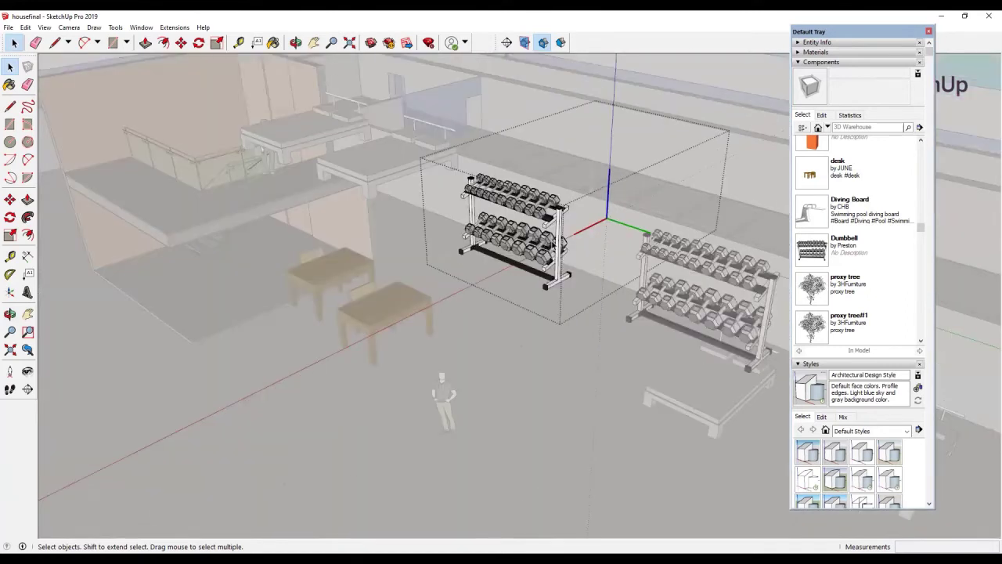
Select everything inside the dumbbell rack component and unhide all of its hidden geometry.
{"action": "key", "text": "ctrl+a"}
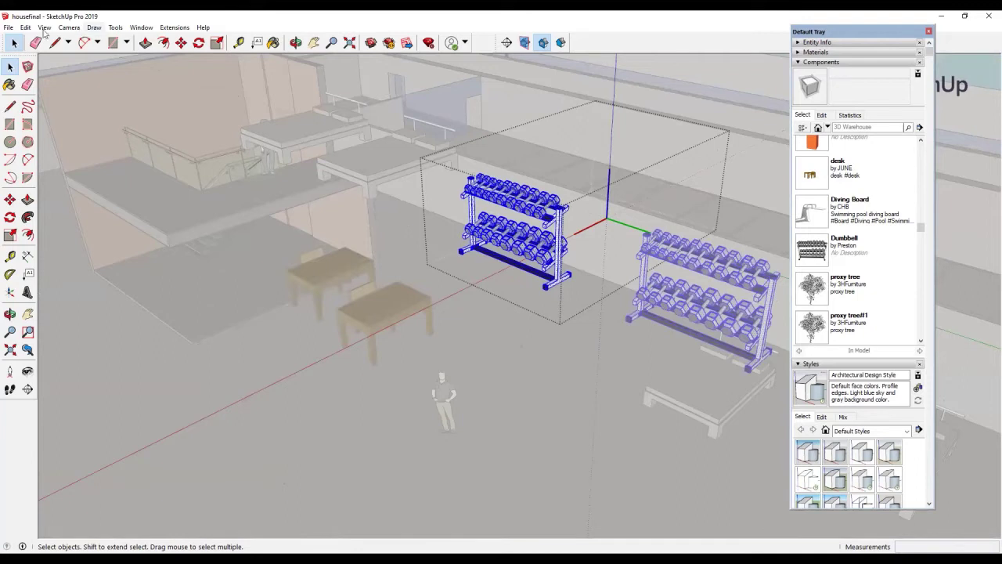
{"action": "left_click", "coordinate": [204, 199]}
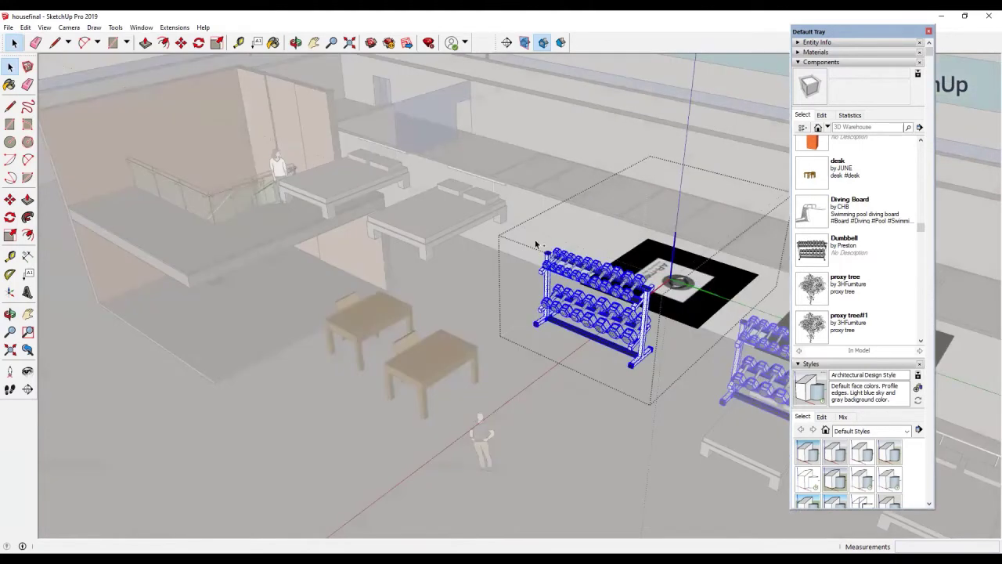
{"action": "scroll", "coordinate": [535, 239], "scroll_direction": "down", "scroll_amount": 3}
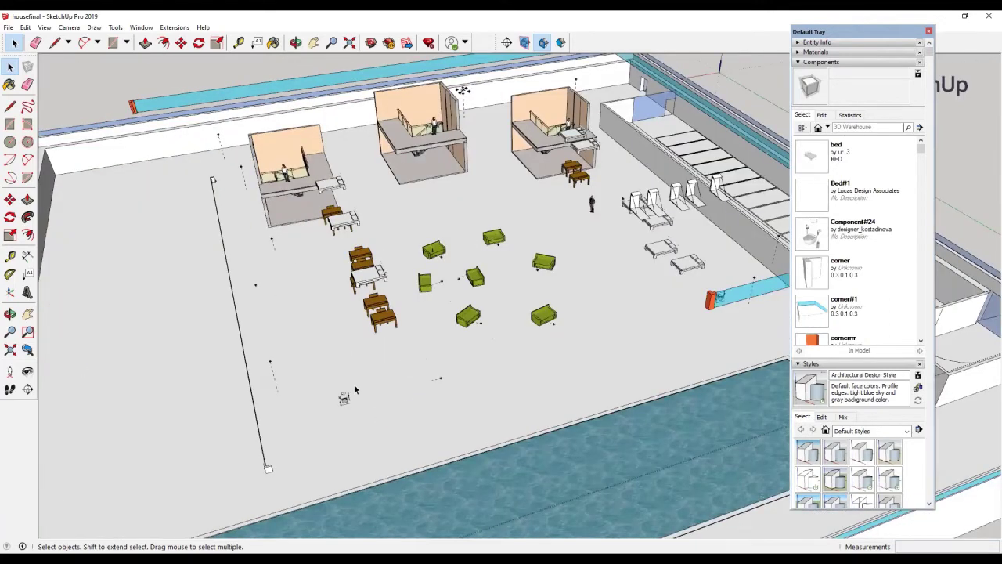
Open the toilet component in the emptied floor area, select all its contents to check for hidden geometry, and leave it.
{"action": "scroll", "coordinate": [354, 384], "scroll_direction": "up", "scroll_amount": 3}
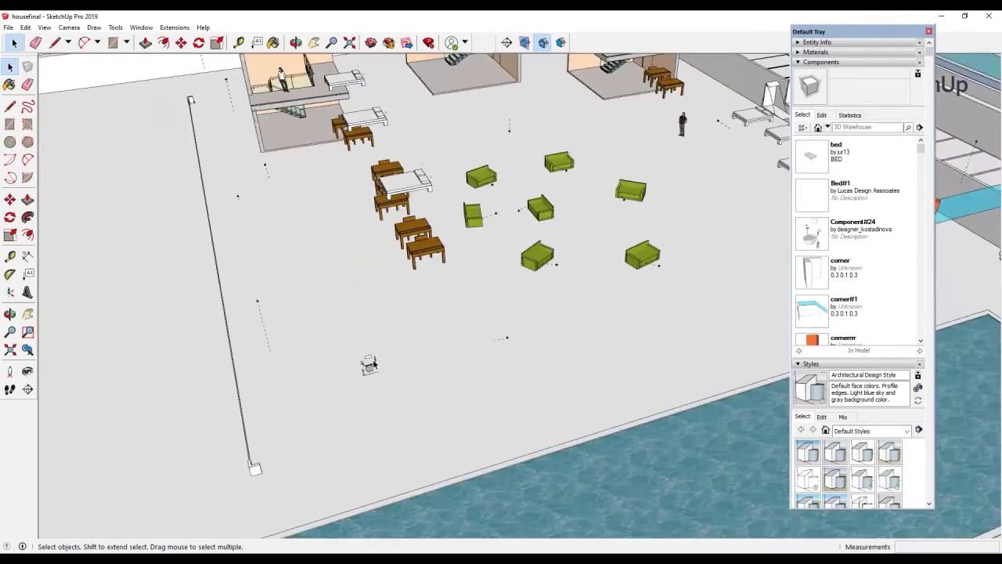
{"action": "scroll", "coordinate": [374, 362], "scroll_direction": "up", "scroll_amount": 5}
{"action": "double_click", "coordinate": [374, 361]}
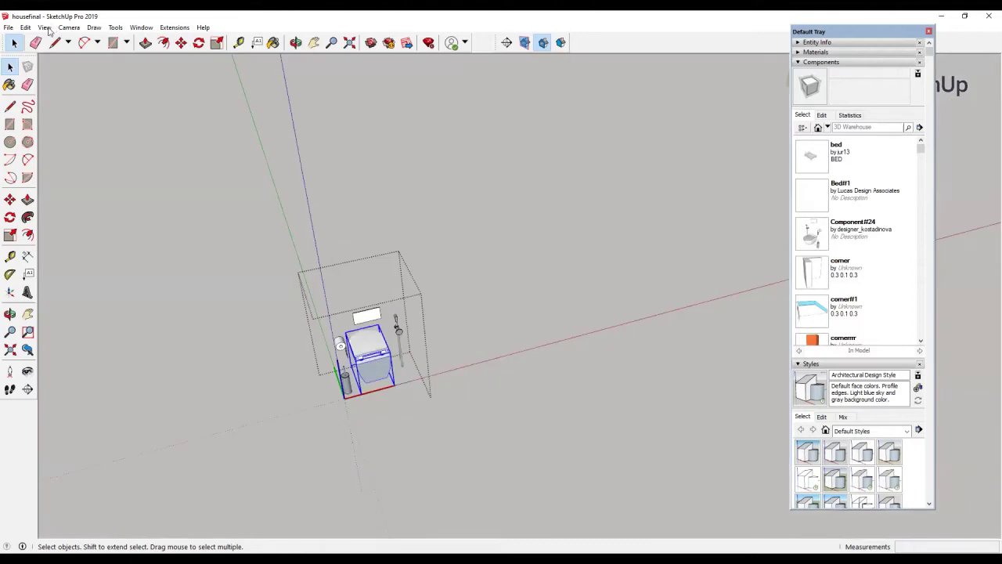
{"action": "key", "text": "ctrl+a"}
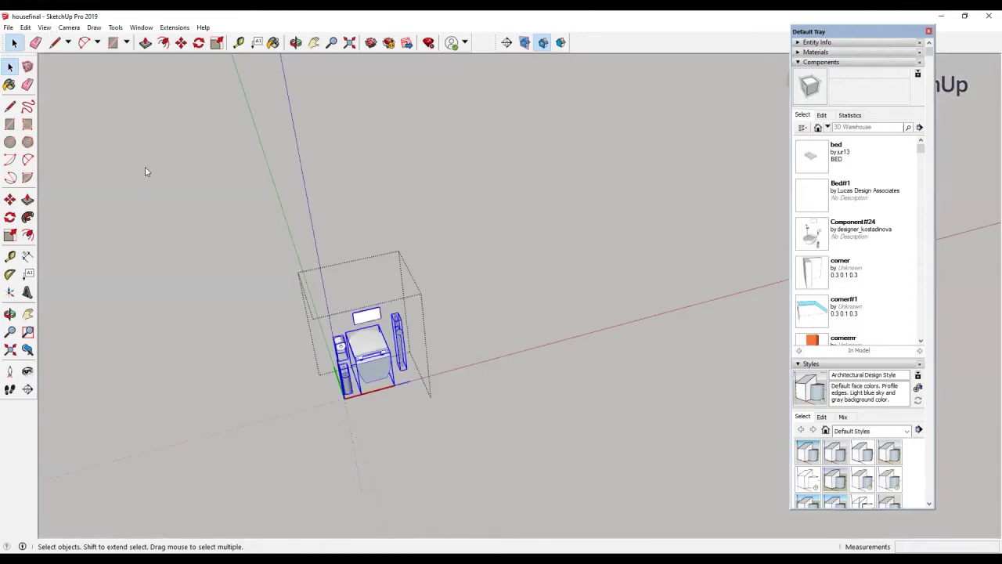
{"action": "left_click", "coordinate": [44, 26]}
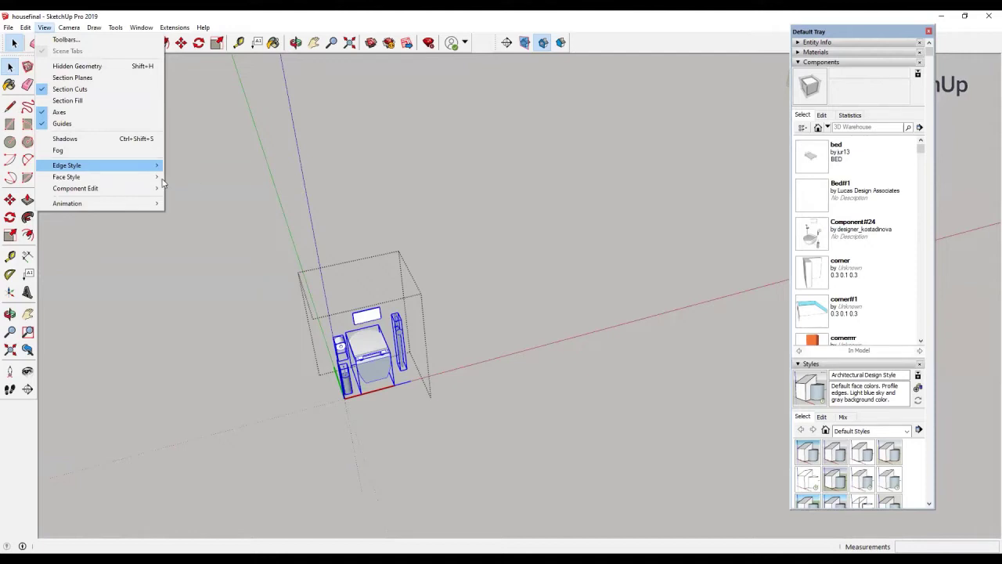
{"action": "key", "text": "Left"}
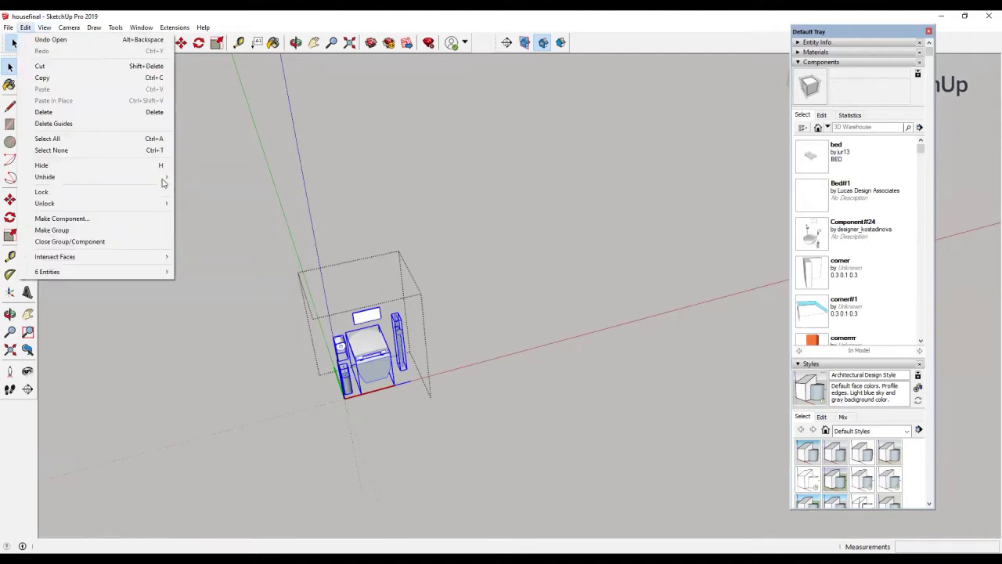
{"action": "left_click", "coordinate": [416, 314]}
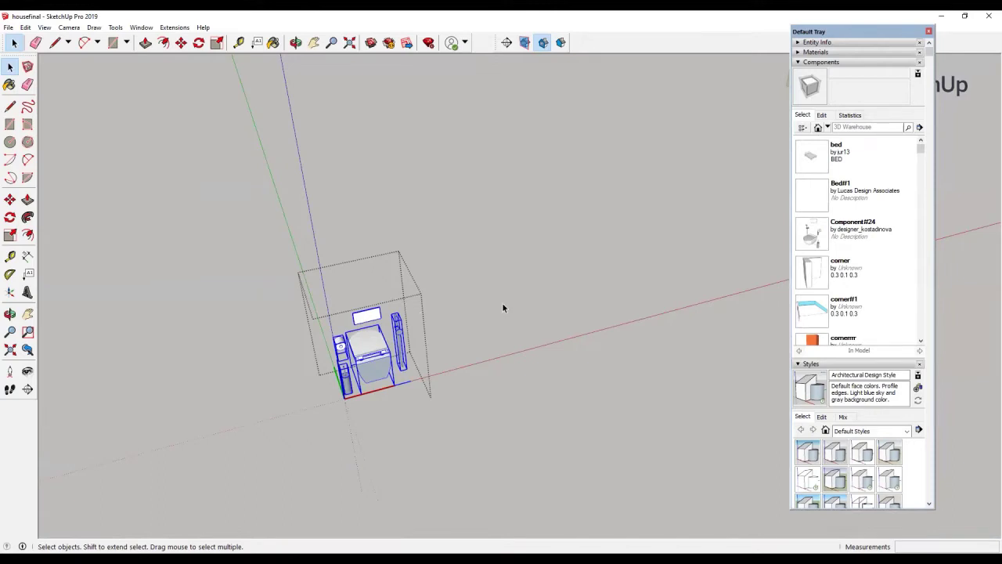
{"action": "key", "text": "ctrl+z"}
{"action": "scroll", "coordinate": [464, 245], "scroll_direction": "down", "scroll_amount": 3}
{"action": "middle_click_drag", "start_coordinate": [464, 245], "coordinate": [456, 213]}
{"action": "middle_click_drag", "start_coordinate": [385, 166], "coordinate": [424, 198]}
{"action": "scroll", "coordinate": [407, 223], "scroll_direction": "up", "scroll_amount": 2}
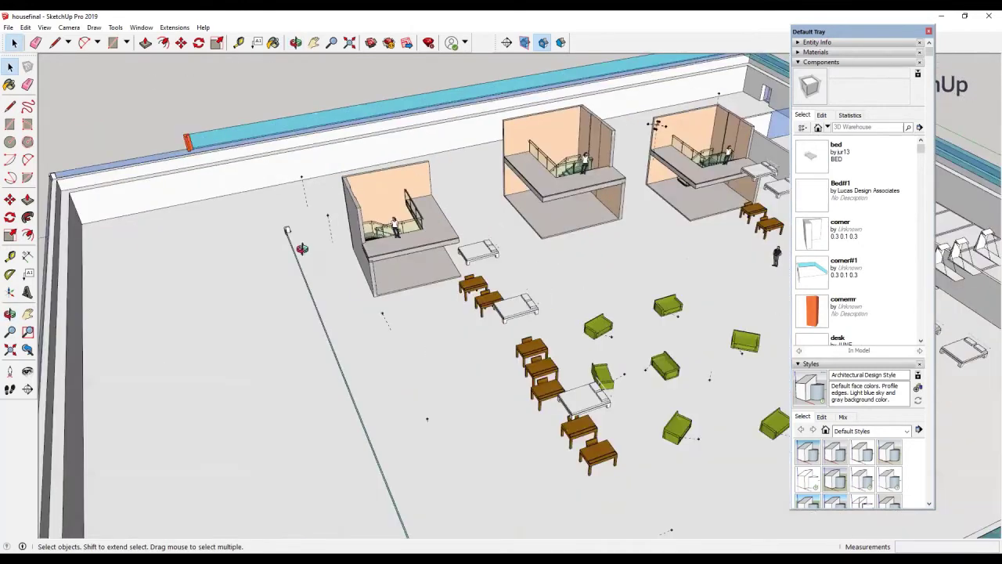
Examine the glass balustrade and handrail of the staircase room, and open one handrail bracket to inspect its geometry.
{"action": "scroll", "coordinate": [405, 228], "scroll_direction": "up", "scroll_amount": 5}
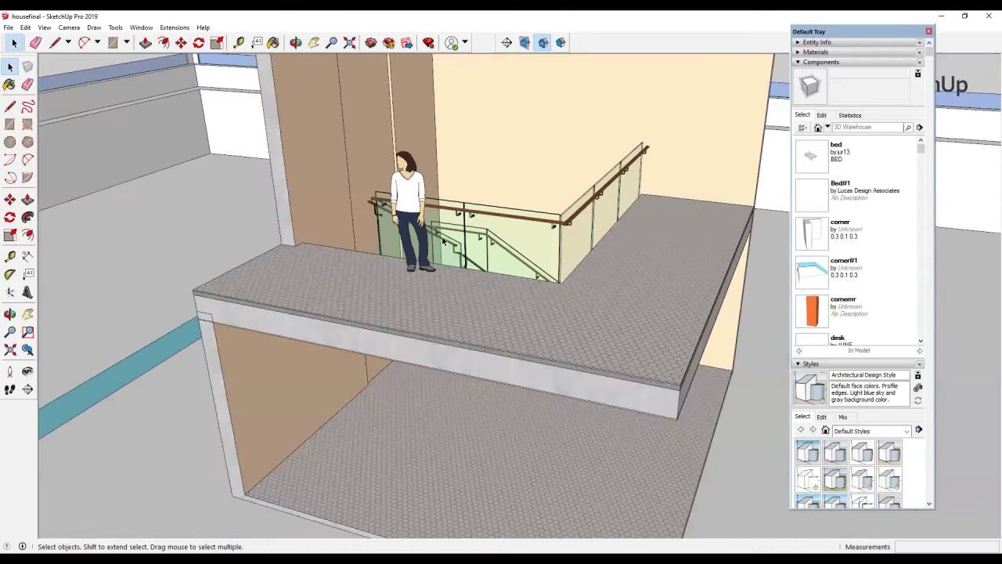
{"action": "scroll", "coordinate": [483, 223], "scroll_direction": "up", "scroll_amount": 6}
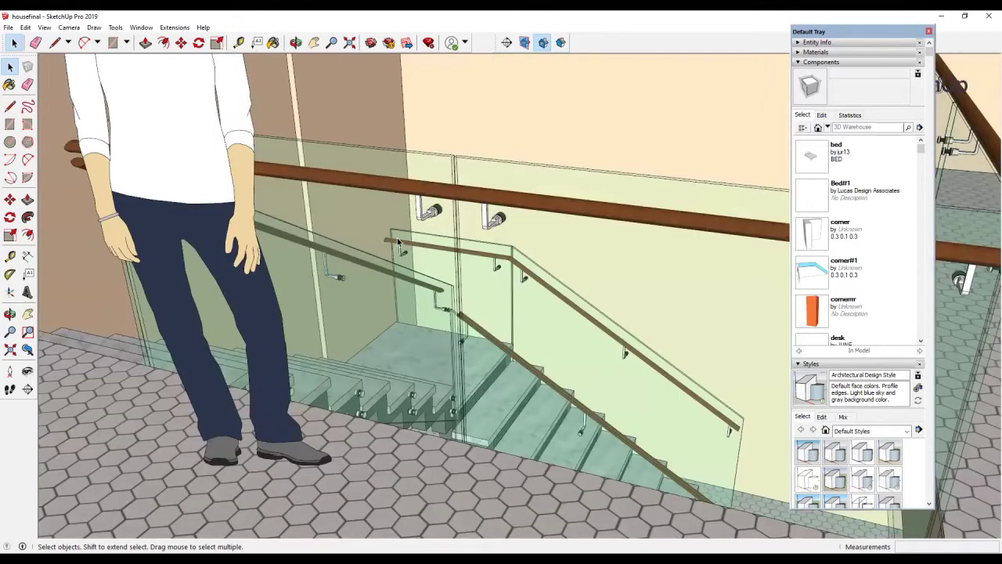
{"action": "scroll", "coordinate": [397, 237], "scroll_direction": "down", "scroll_amount": 1}
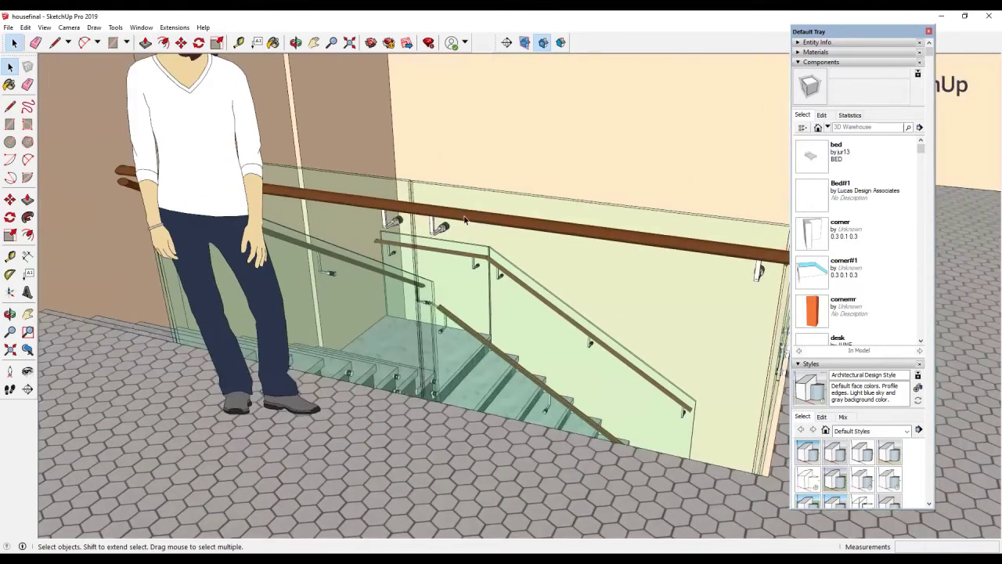
{"action": "scroll", "coordinate": [465, 220], "scroll_direction": "up", "scroll_amount": 3}
{"action": "scroll", "coordinate": [362, 155], "scroll_direction": "up", "scroll_amount": 2}
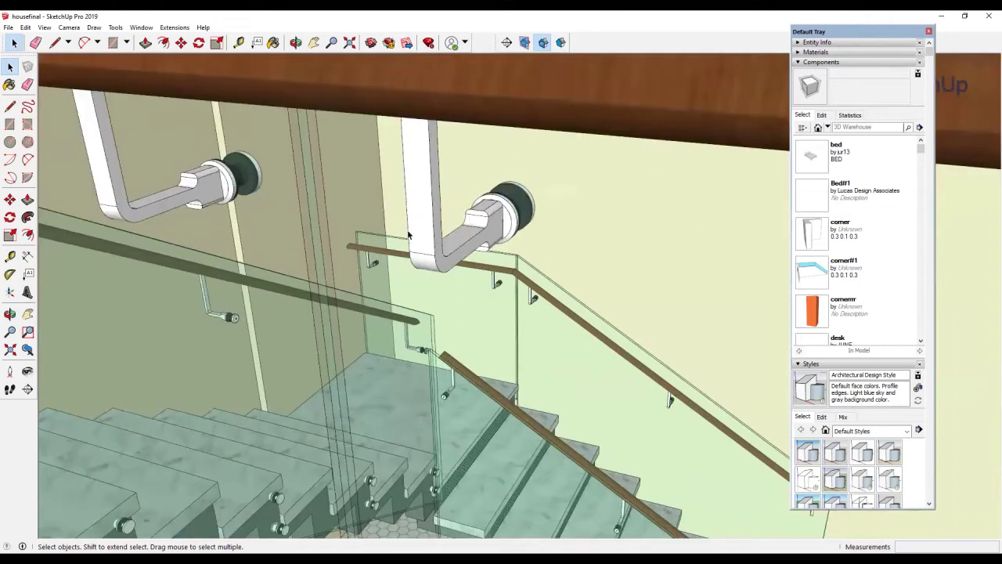
{"action": "scroll", "coordinate": [408, 235], "scroll_direction": "up", "scroll_amount": 4}
{"action": "middle_click_drag", "start_coordinate": [420, 217], "coordinate": [367, 174]}
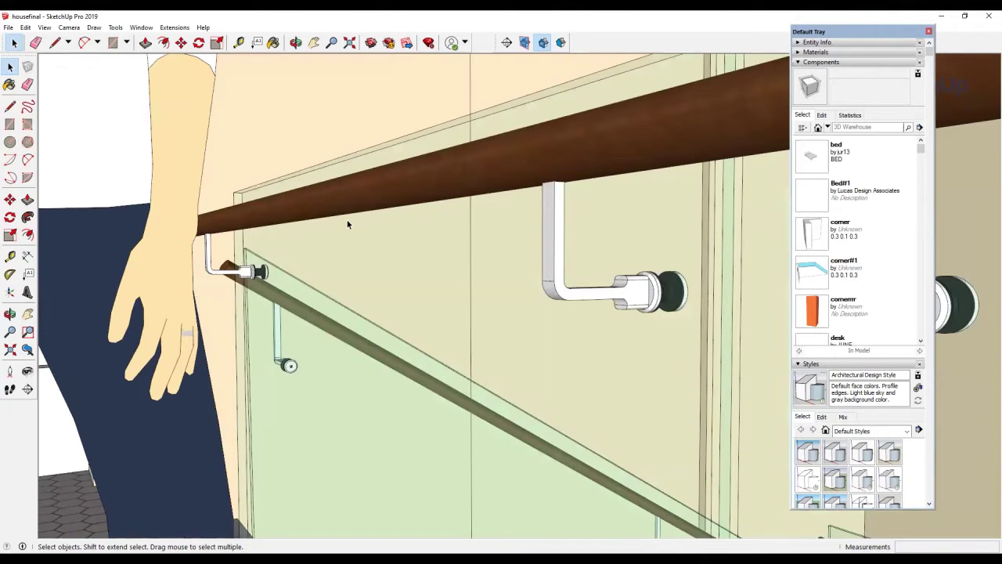
{"action": "scroll", "coordinate": [347, 224], "scroll_direction": "down", "scroll_amount": 3}
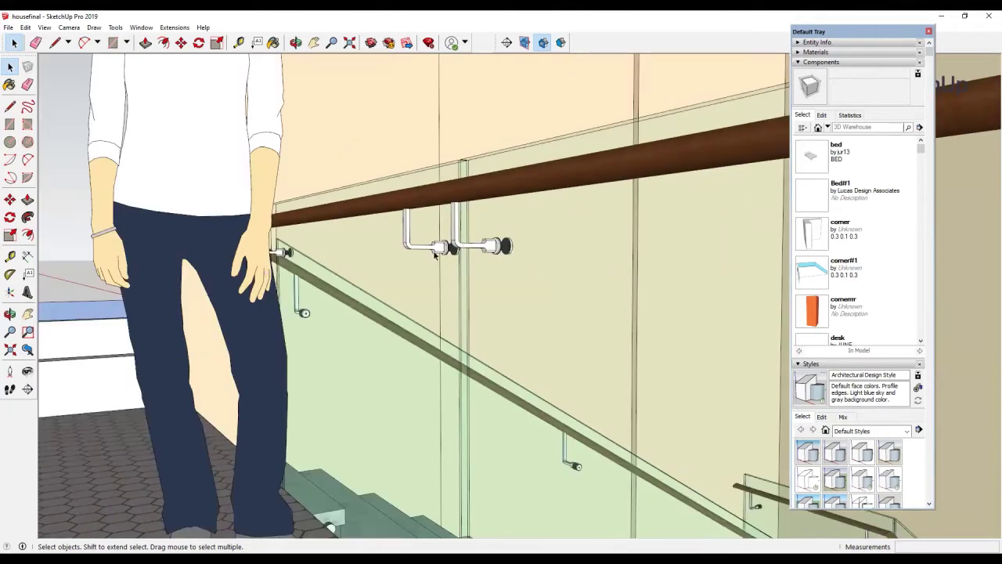
{"action": "scroll", "coordinate": [435, 253], "scroll_direction": "up", "scroll_amount": 3}
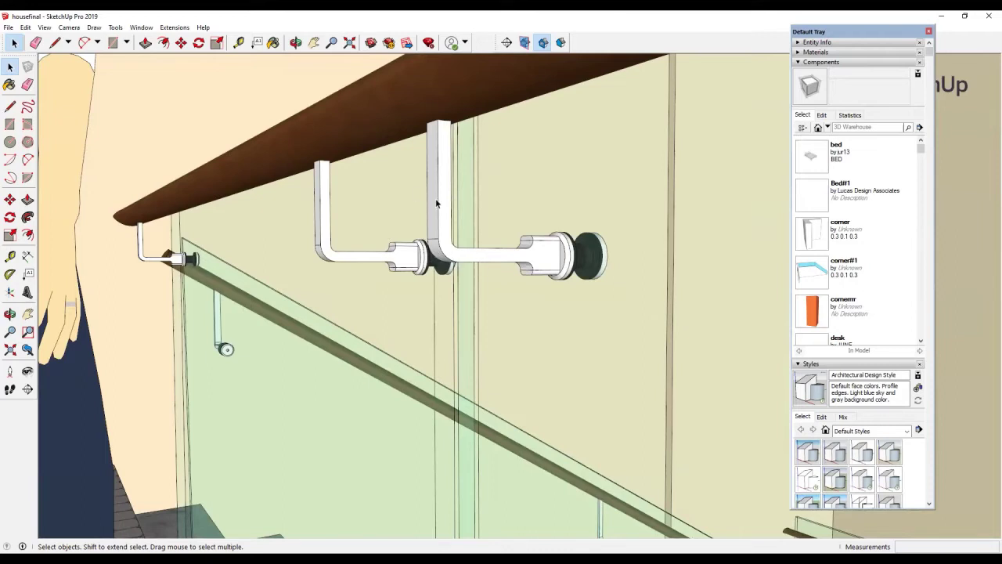
{"action": "scroll", "coordinate": [443, 239], "scroll_direction": "down", "scroll_amount": 1}
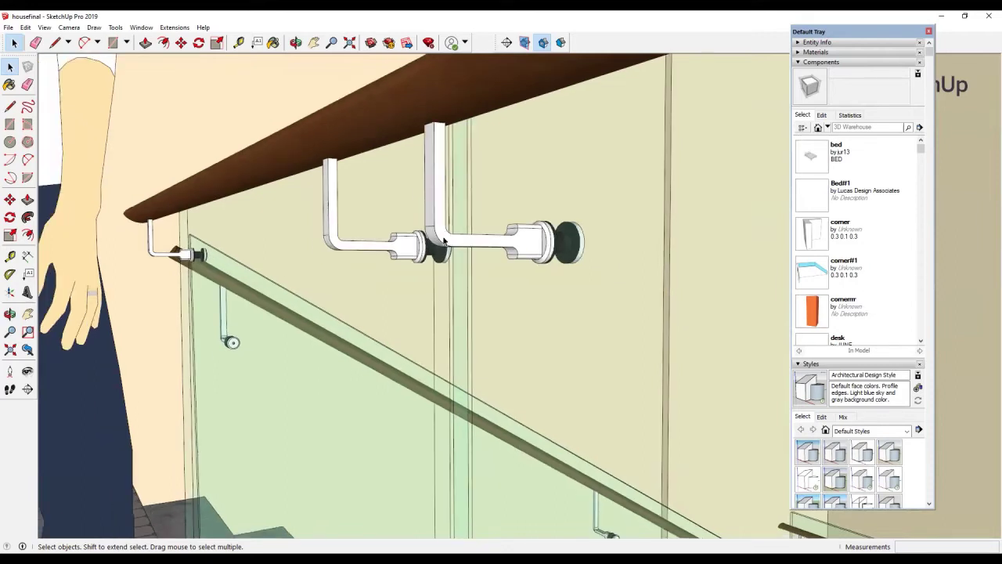
{"action": "scroll", "coordinate": [443, 239], "scroll_direction": "up", "scroll_amount": 2}
{"action": "left_click", "coordinate": [443, 241]}
{"action": "double_click", "coordinate": [435, 242]}
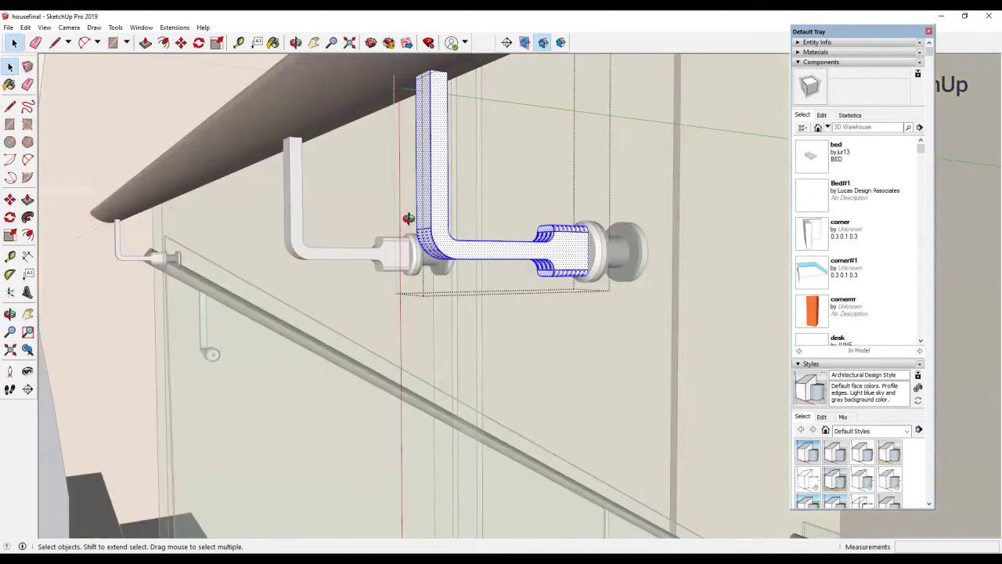
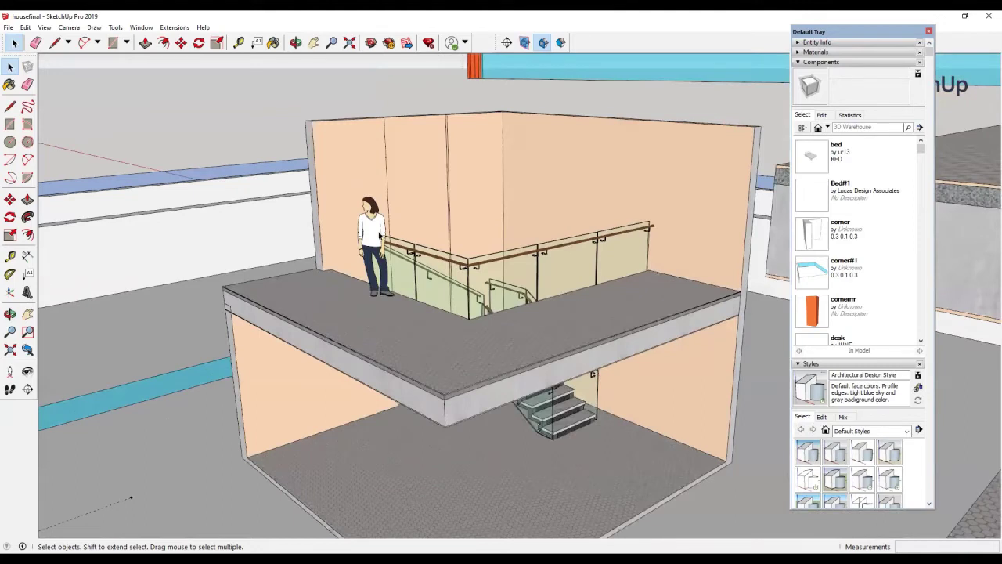
Delete the standing figure, the upper floor slab and the surrounding walls inside the staircase component.
{"action": "left_click", "coordinate": [375, 241]}
{"action": "middle_click_drag", "start_coordinate": [307, 262], "coordinate": [316, 278]}
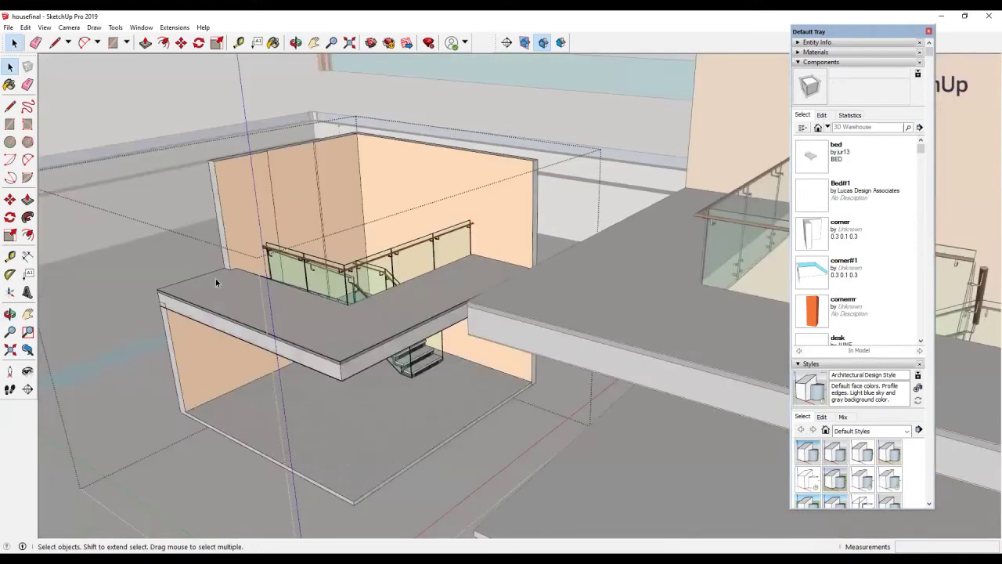
{"action": "scroll", "coordinate": [216, 280], "scroll_direction": "up", "scroll_amount": 1}
{"action": "scroll", "coordinate": [310, 339], "scroll_direction": "down", "scroll_amount": 1}
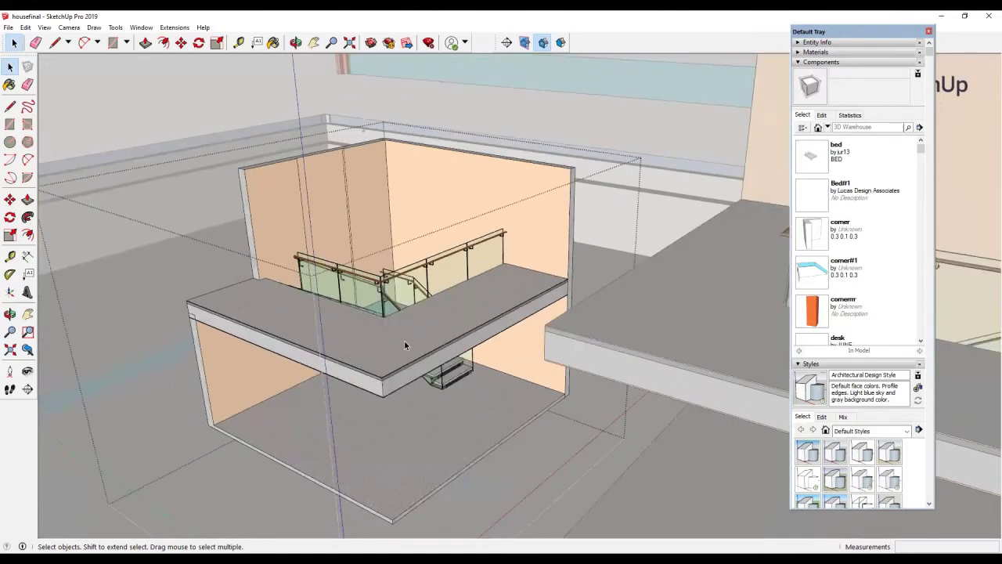
{"action": "scroll", "coordinate": [415, 349], "scroll_direction": "up", "scroll_amount": 2}
{"action": "left_click", "coordinate": [421, 354]}
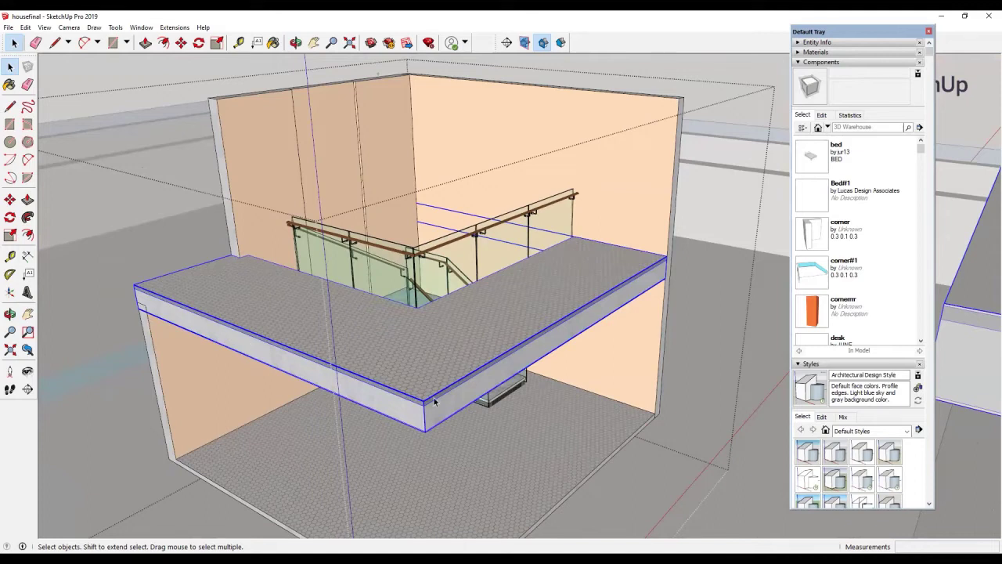
{"action": "key", "text": "Delete"}
{"action": "left_click", "coordinate": [452, 264]}
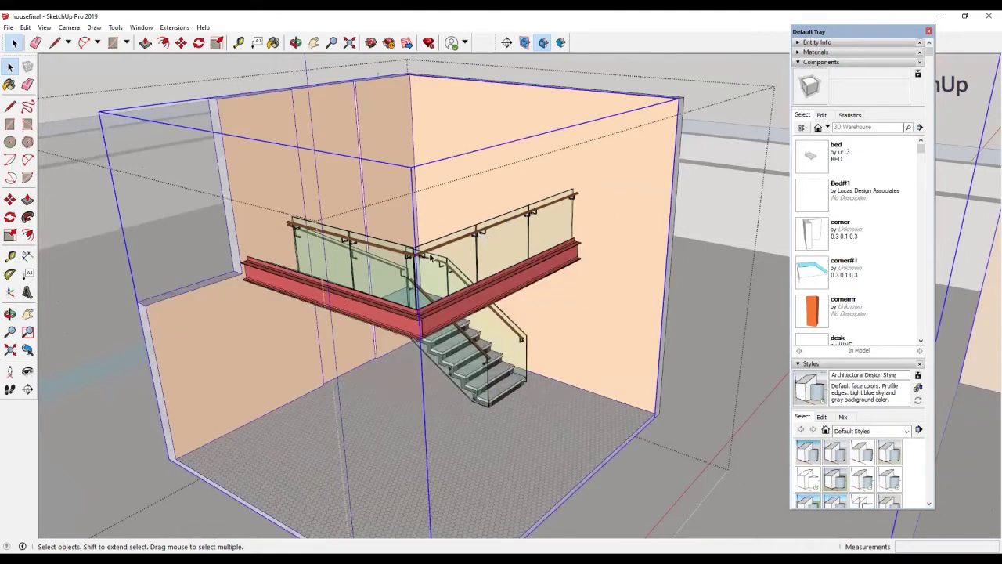
{"action": "key", "text": "Delete"}
Delete the glass balustrade panels around the staircase's upper opening.
{"action": "scroll", "coordinate": [453, 263], "scroll_direction": "up", "scroll_amount": 2}
{"action": "left_click", "coordinate": [531, 235]}
{"action": "key", "text": "Delete"}
{"action": "left_click", "coordinate": [582, 210]}
{"action": "key", "text": "Delete"}
{"action": "left_click", "coordinate": [449, 291]}
{"action": "key", "text": "Delete"}
{"action": "left_click", "coordinate": [363, 274]}
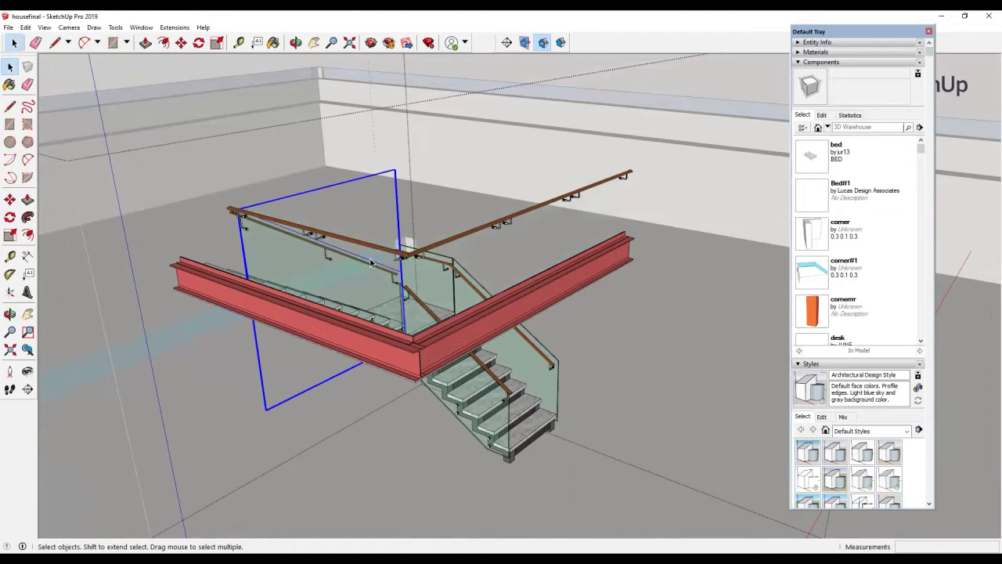
{"action": "key", "text": "Delete"}
Delete the wooden handrails and the remaining glass panels along the stair flights.
{"action": "left_click", "coordinate": [371, 263]}
{"action": "key", "text": "Delete"}
{"action": "left_click", "coordinate": [520, 345]}
{"action": "key", "text": "Delete"}
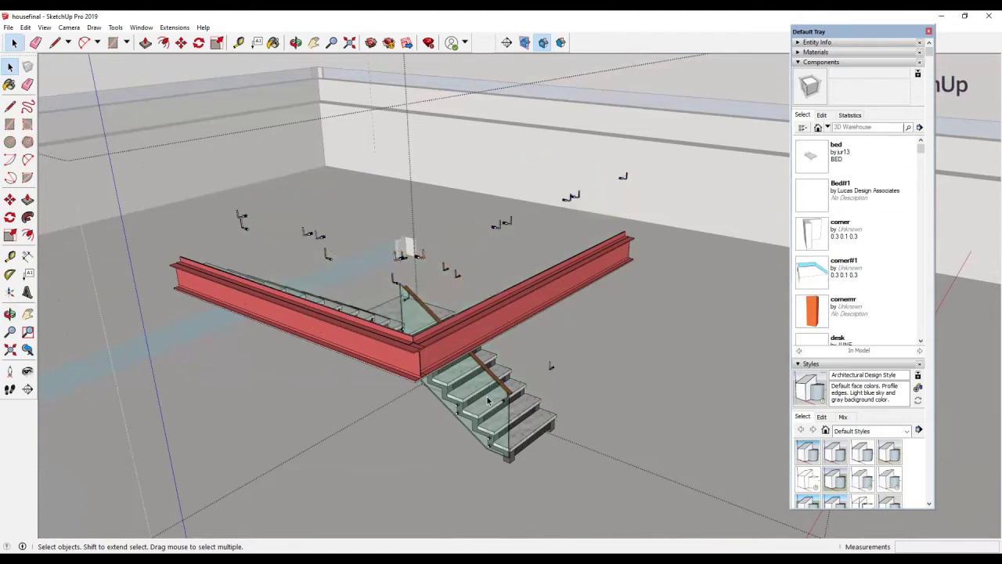
{"action": "left_click", "coordinate": [487, 400]}
{"action": "key", "text": "Delete"}
Delete the landing slab, the stone treads and the side stringers of the lower stair flight.
{"action": "middle_click_drag", "start_coordinate": [357, 313], "coordinate": [431, 285]}
{"action": "scroll", "coordinate": [432, 285], "scroll_direction": "up", "scroll_amount": 3}
{"action": "left_click", "coordinate": [435, 299]}
{"action": "scroll", "coordinate": [434, 303], "scroll_direction": "down", "scroll_amount": 2}
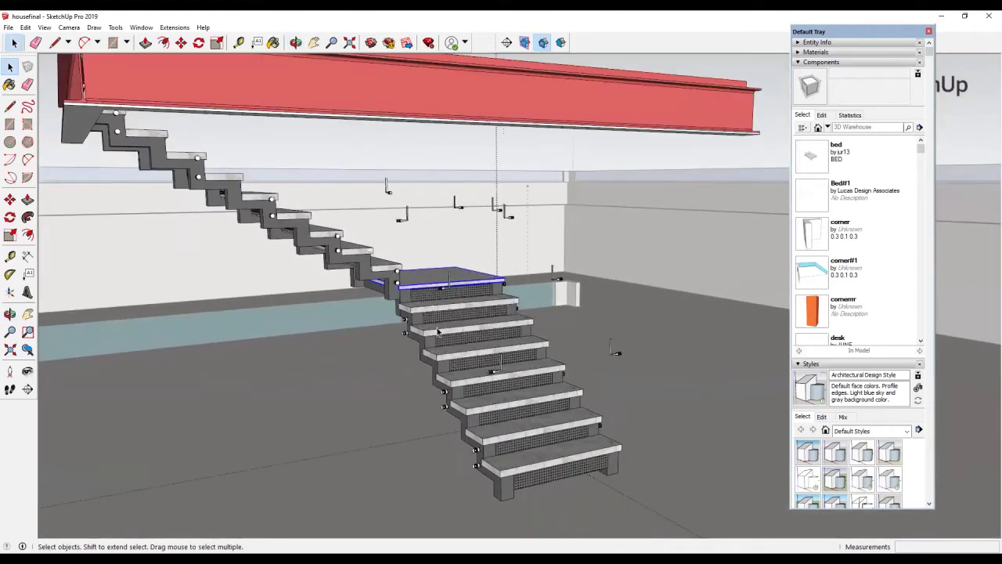
{"action": "key", "text": "Delete"}
{"action": "left_click", "coordinate": [438, 332]}
{"action": "key", "text": "Delete"}
{"action": "left_click", "coordinate": [442, 354]}
{"action": "key", "text": "Delete"}
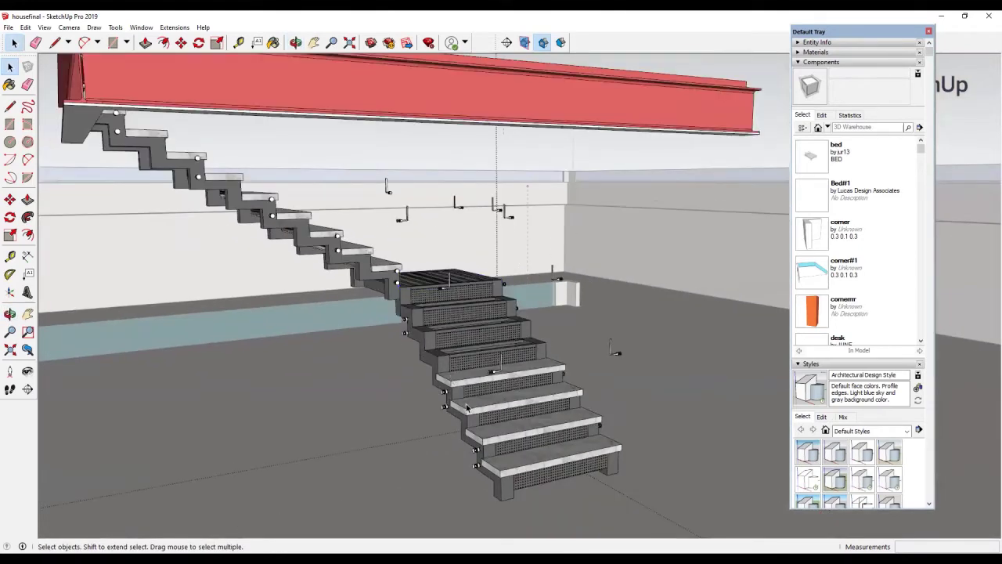
{"action": "key", "text": "Delete"}
{"action": "left_click", "coordinate": [466, 407]}
{"action": "key", "text": "Delete"}
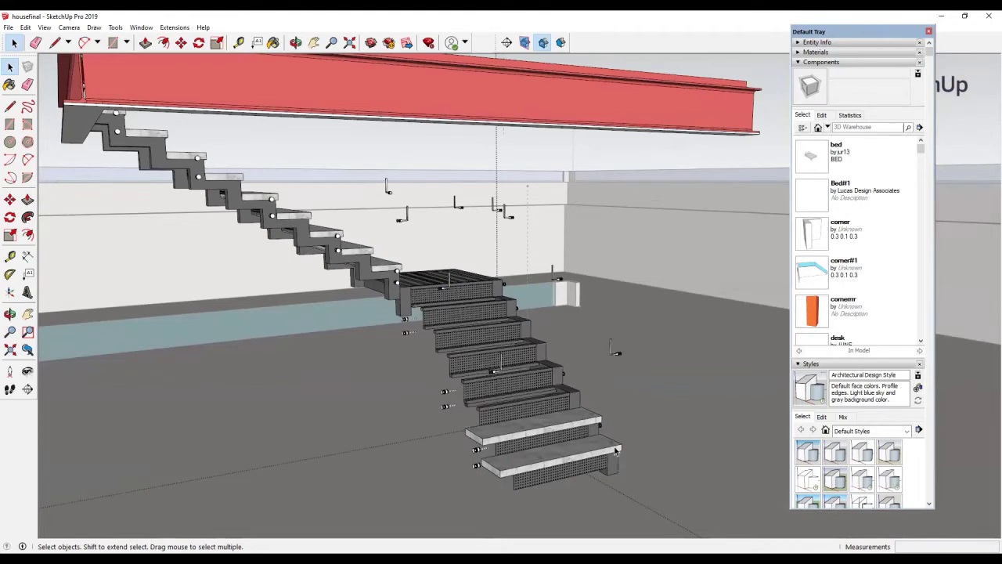
{"action": "left_click", "coordinate": [616, 451]}
{"action": "key", "text": "Delete"}
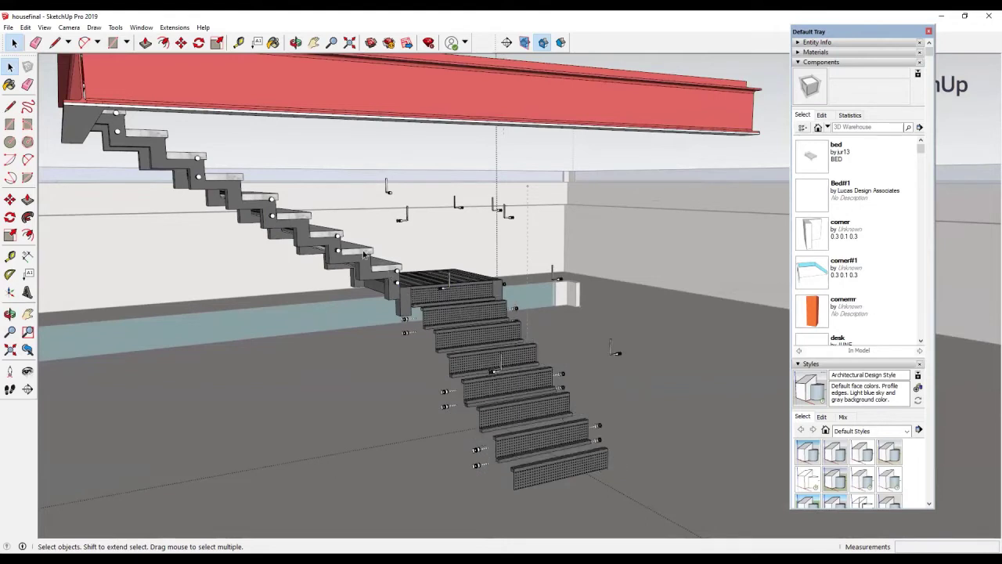
Delete the stringers of the upper stair flight and the support at the landing.
{"action": "left_click", "coordinate": [360, 290]}
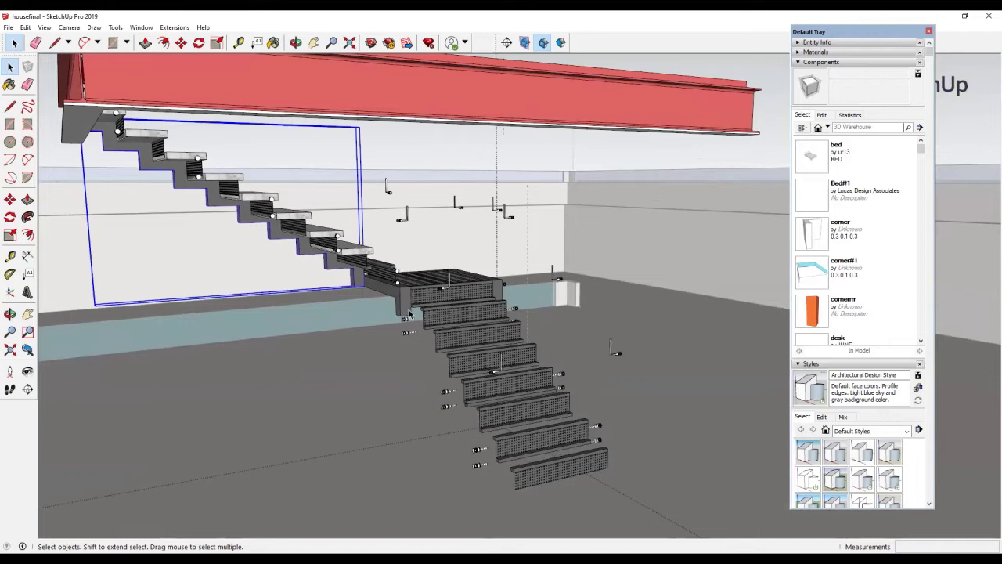
{"action": "key", "text": "Delete"}
{"action": "left_click", "coordinate": [409, 313]}
{"action": "key", "text": "Delete"}
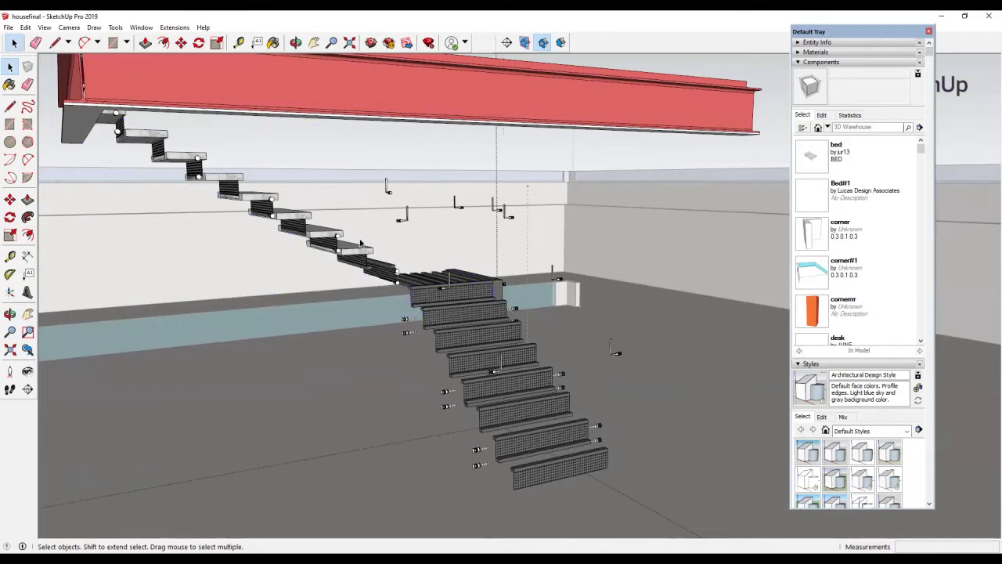
Delete the stone treads of the upper stair flight behind the red beams.
{"action": "middle_click_drag", "start_coordinate": [113, 330], "coordinate": [266, 139]}
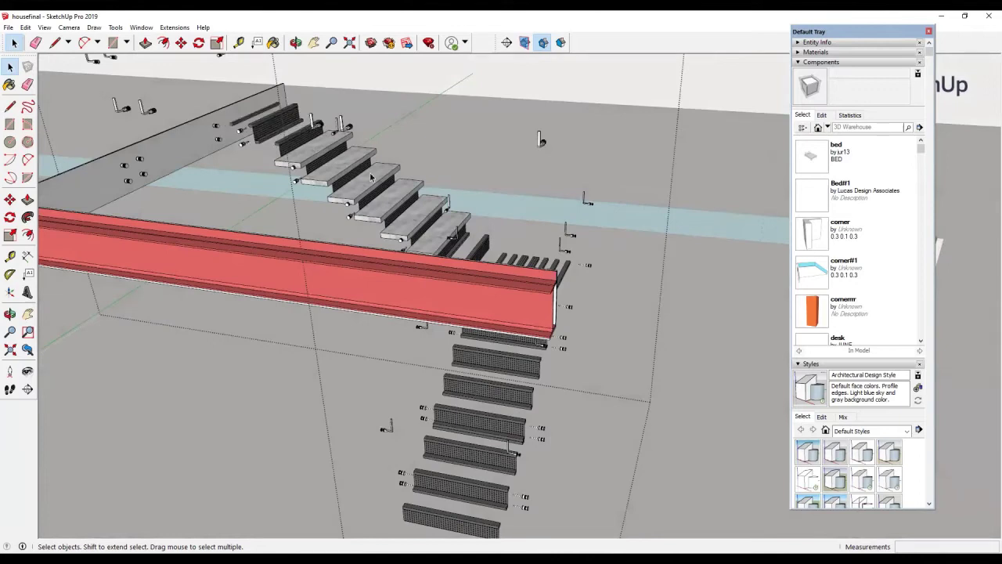
{"action": "key", "text": "Delete"}
{"action": "left_click", "coordinate": [396, 201]}
{"action": "key", "text": "Delete"}
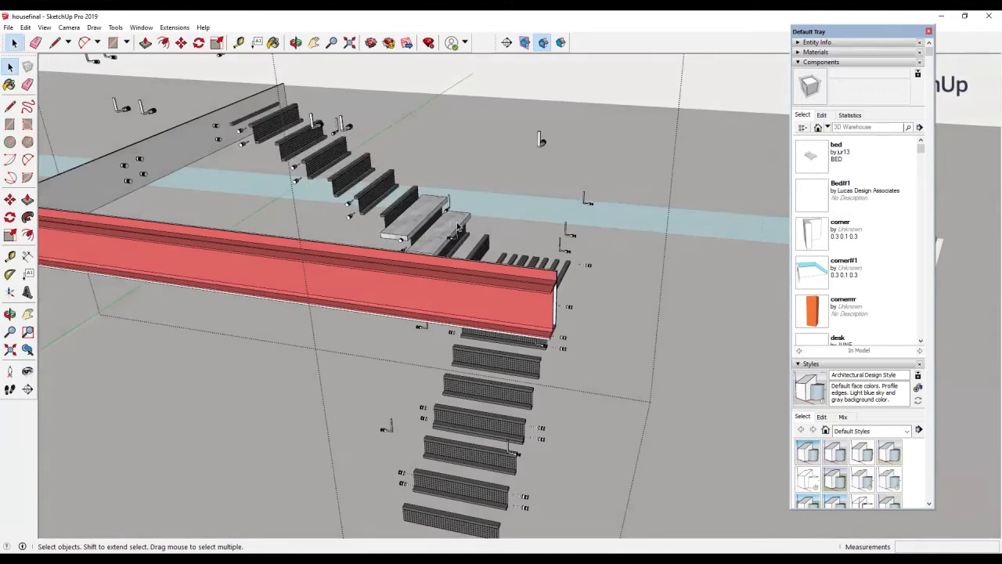
{"action": "left_click", "coordinate": [452, 218]}
{"action": "key", "text": "Delete"}
{"action": "left_click", "coordinate": [422, 212]}
Select everything left in the staircase component, including the red beams, risers and brackets, and delete it.
{"action": "scroll", "coordinate": [255, 209], "scroll_direction": "down", "scroll_amount": 3}
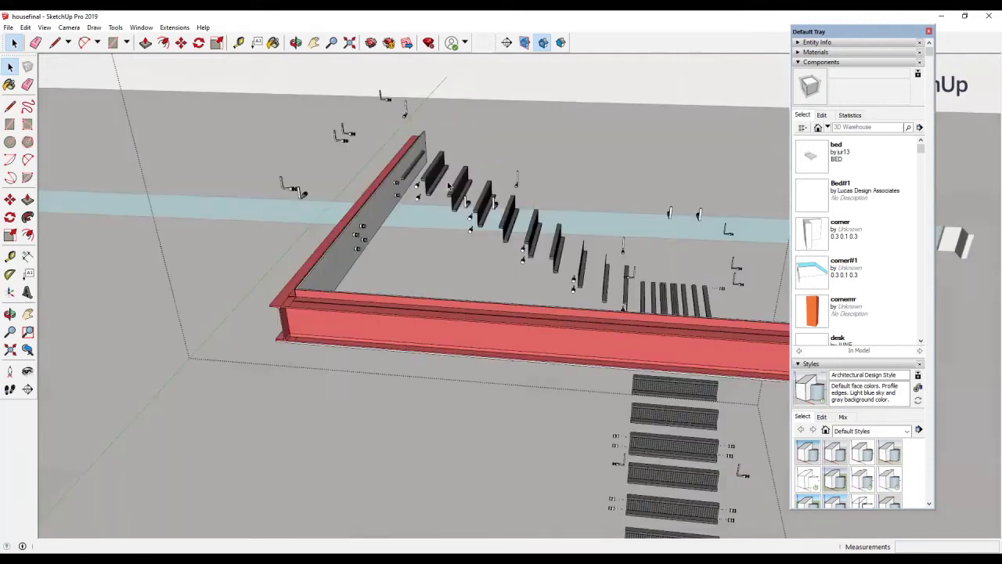
{"action": "scroll", "coordinate": [353, 195], "scroll_direction": "down", "scroll_amount": 2}
{"action": "scroll", "coordinate": [338, 261], "scroll_direction": "down", "scroll_amount": 2}
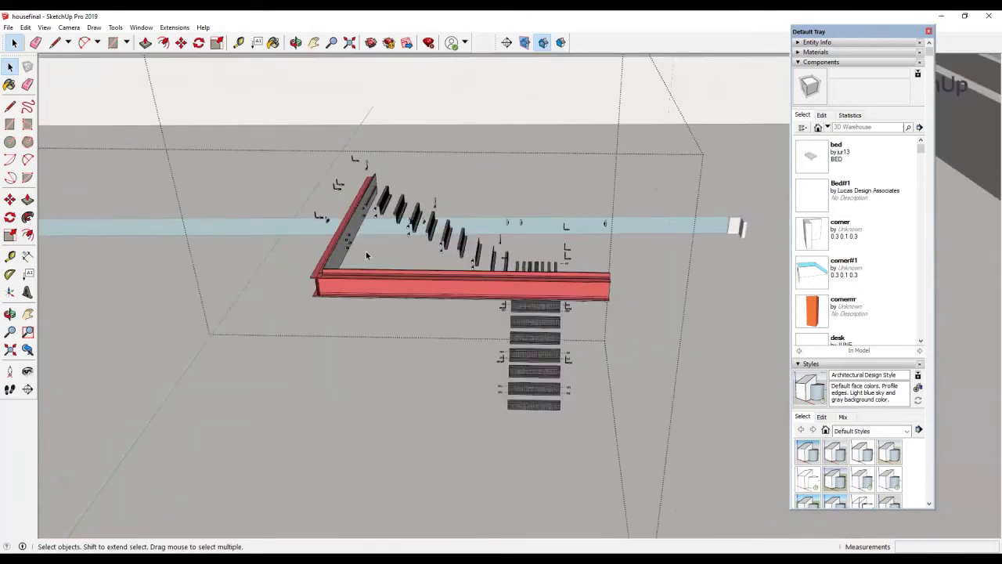
{"action": "scroll", "coordinate": [366, 251], "scroll_direction": "down", "scroll_amount": 3}
{"action": "scroll", "coordinate": [637, 270], "scroll_direction": "down", "scroll_amount": 5}
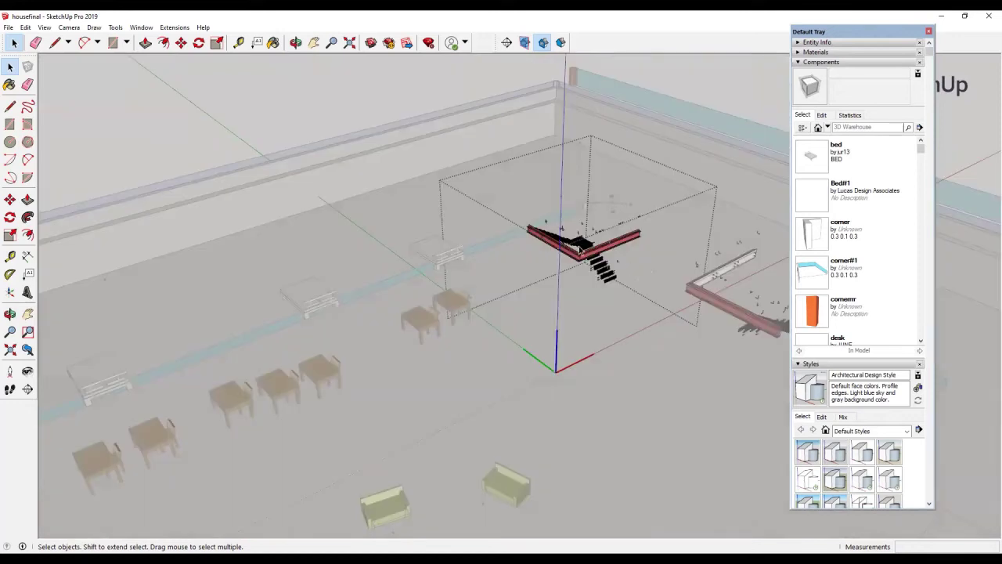
{"action": "scroll", "coordinate": [603, 264], "scroll_direction": "up", "scroll_amount": 5}
{"action": "key", "text": "ctrl+a"}
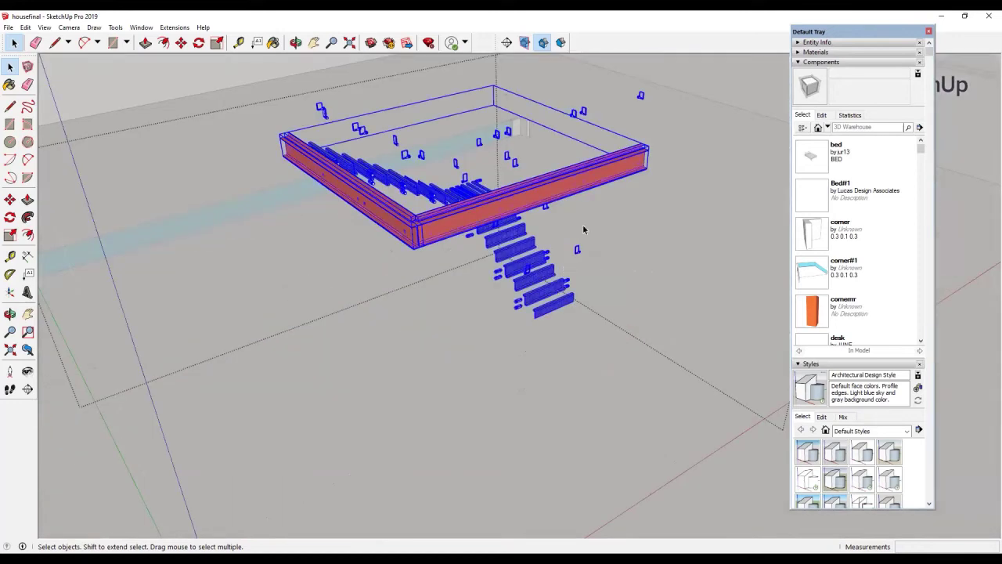
{"action": "scroll", "coordinate": [579, 228], "scroll_direction": "up", "scroll_amount": 2}
{"action": "key", "text": "Delete"}
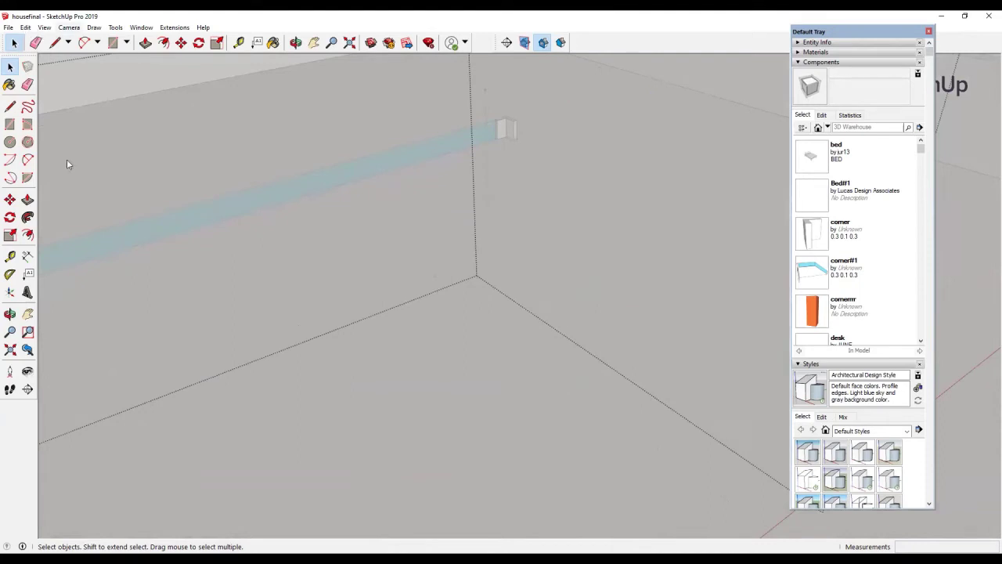
Leave the open group, purge the unused items in the model statistics for the entire model, and review the list.
{"action": "key", "text": "o"}
{"action": "left_click_drag", "start_coordinate": [623, 230], "coordinate": [627, 260]}
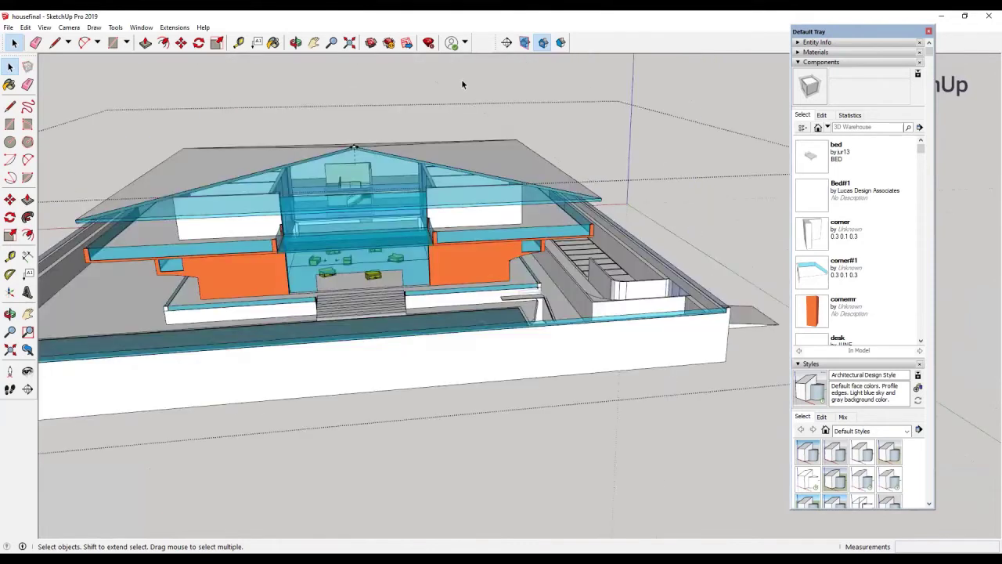
{"action": "left_click", "coordinate": [462, 81]}
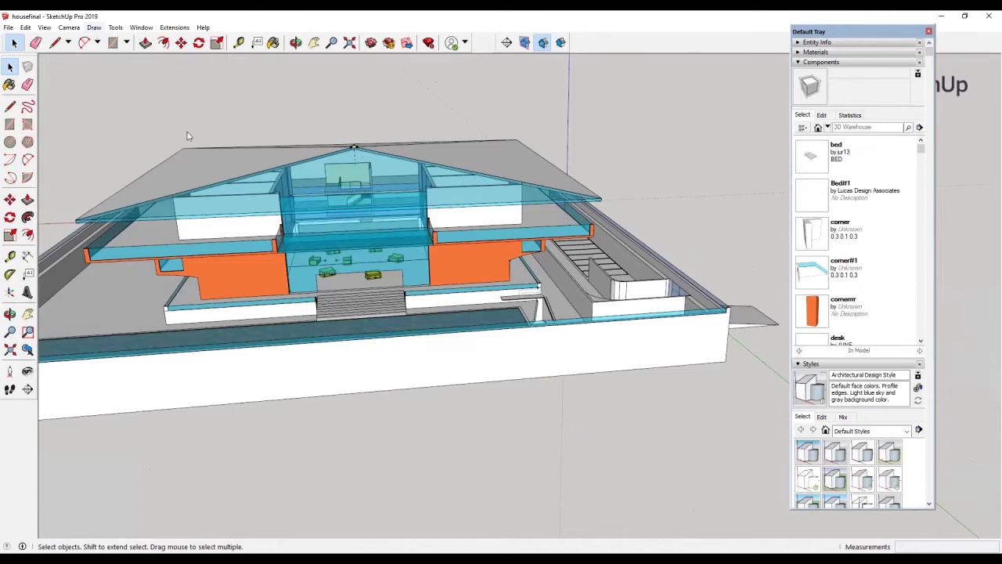
{"action": "left_click", "coordinate": [142, 27]}
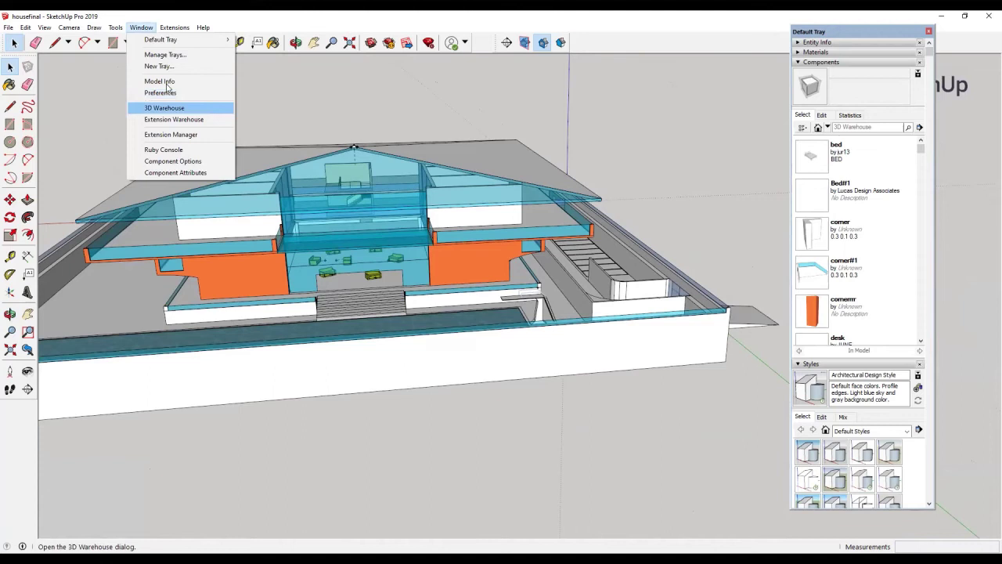
{"action": "key", "text": "Return"}
{"action": "left_click", "coordinate": [71, 127]}
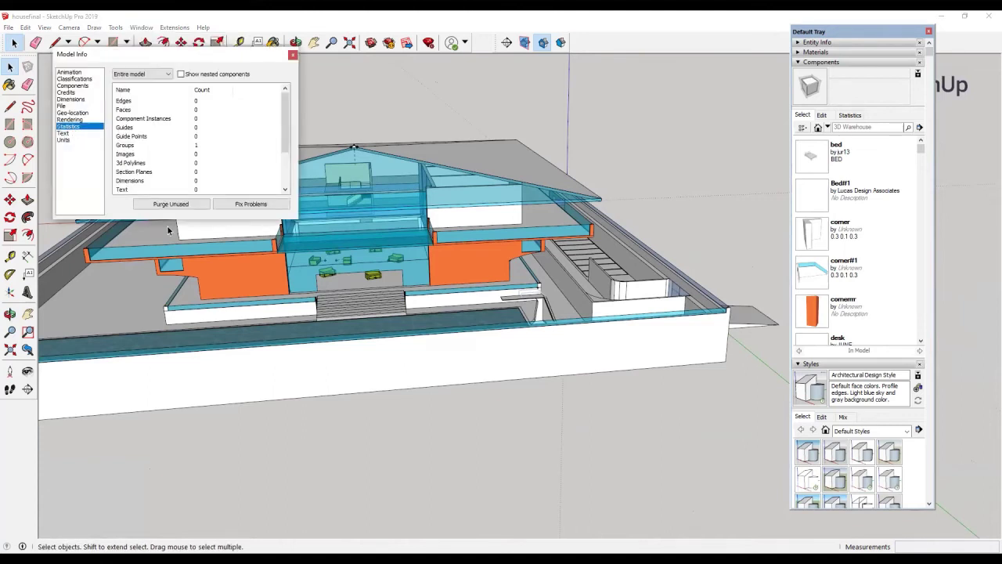
{"action": "left_click", "coordinate": [180, 205]}
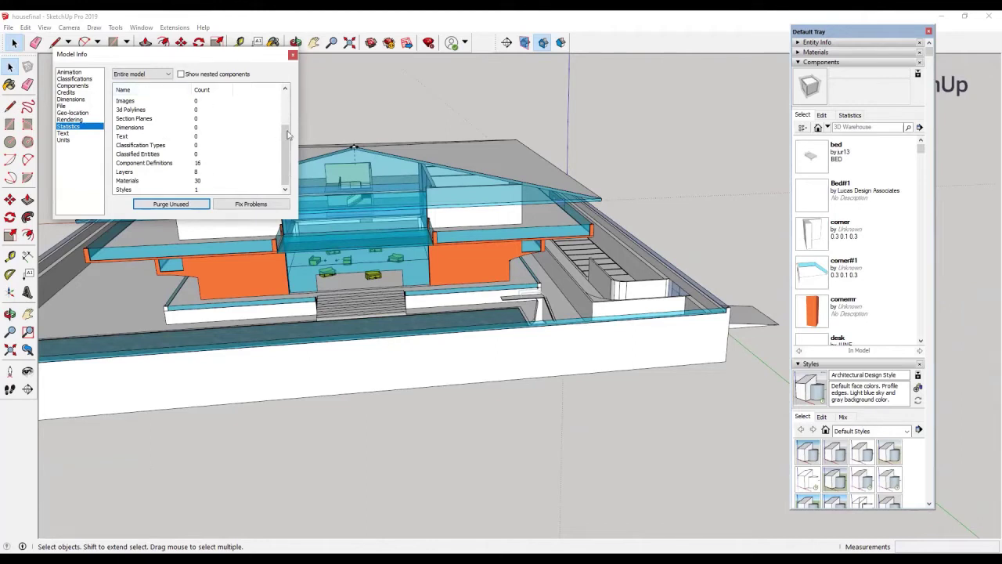
{"action": "left_click_drag", "start_coordinate": [287, 134], "coordinate": [288, 78]}
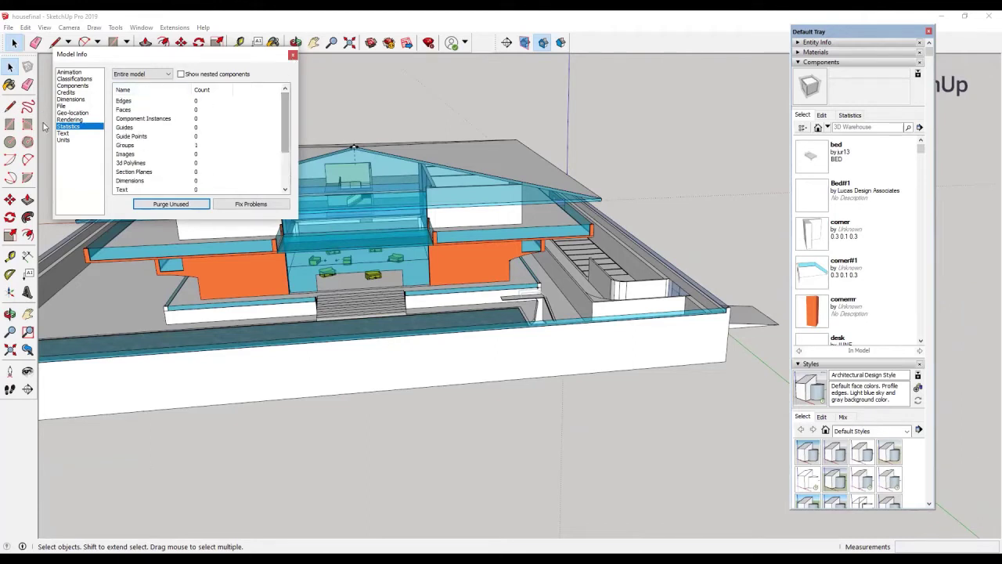
Save the reduced model as a new SketchUp file named housefinal2 in the same folder.
{"action": "left_click", "coordinate": [51, 90]}
{"action": "key", "text": "ctrl+shift+s"}
{"action": "left_click", "coordinate": [341, 308]}
{"action": "type", "text": "2"}
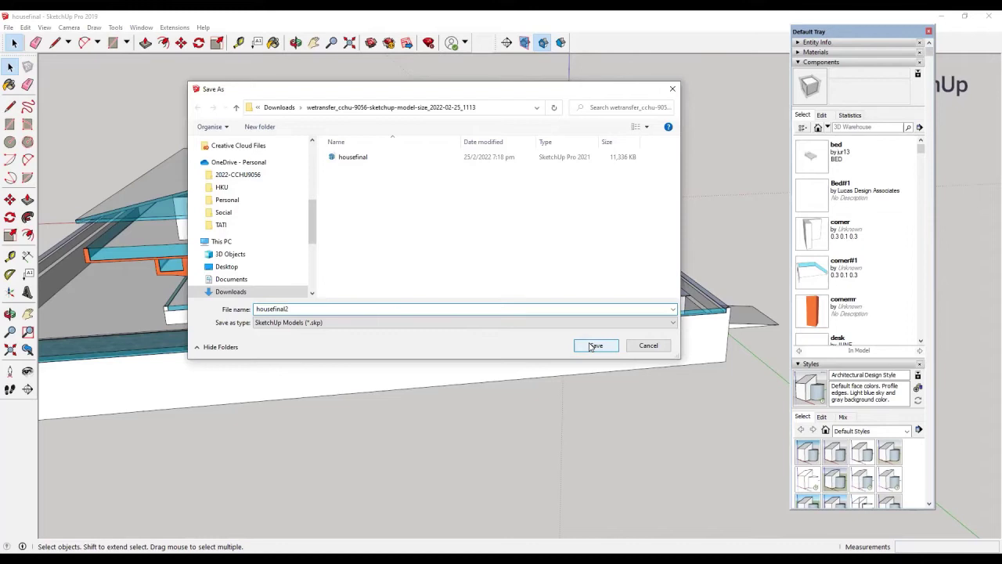
{"action": "left_click", "coordinate": [593, 345]}
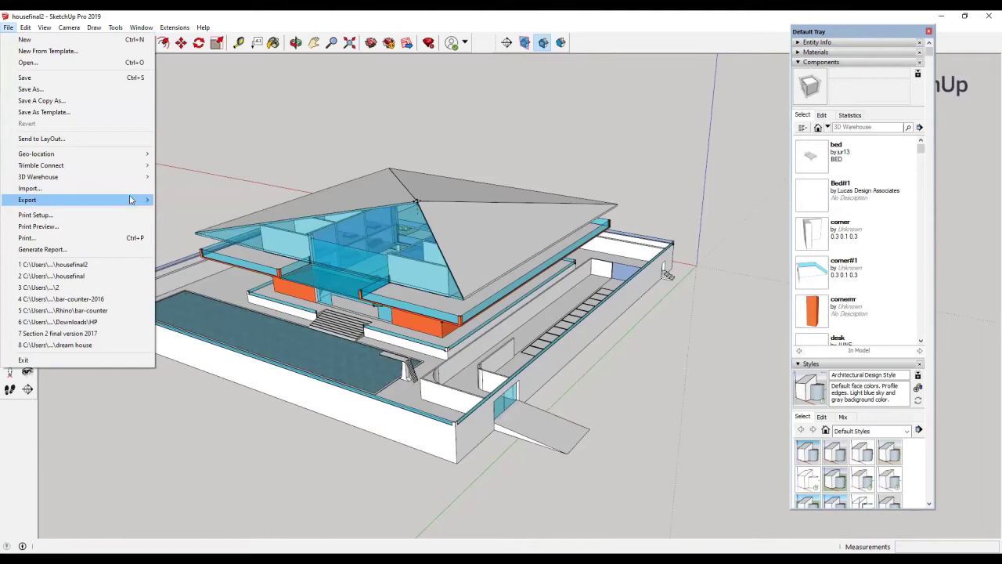
Export the 3D model as the FBX file housefinal2 with the Swap YZ coordinates option enabled.
{"action": "left_click", "coordinate": [243, 164]}
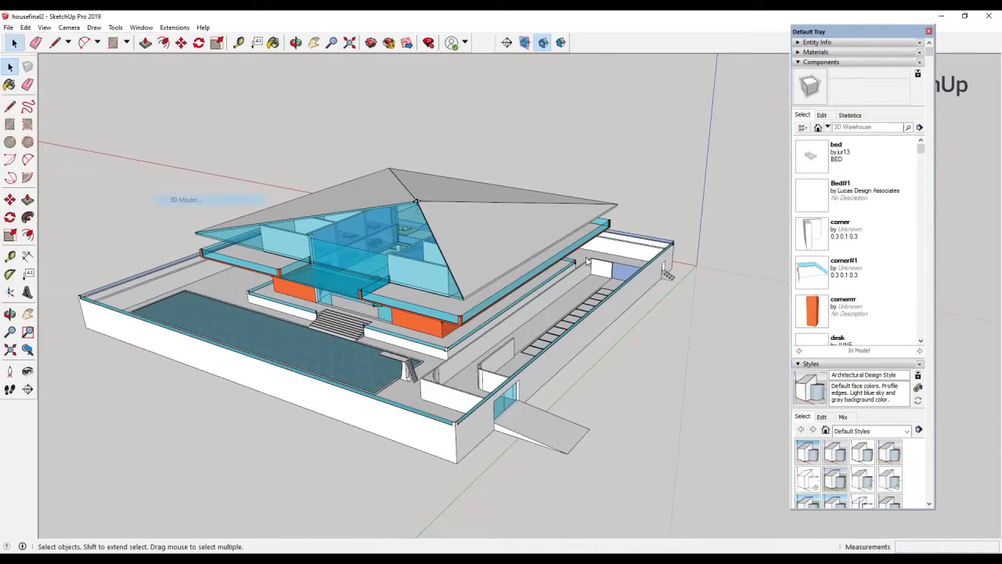
{"action": "left_click", "coordinate": [337, 323]}
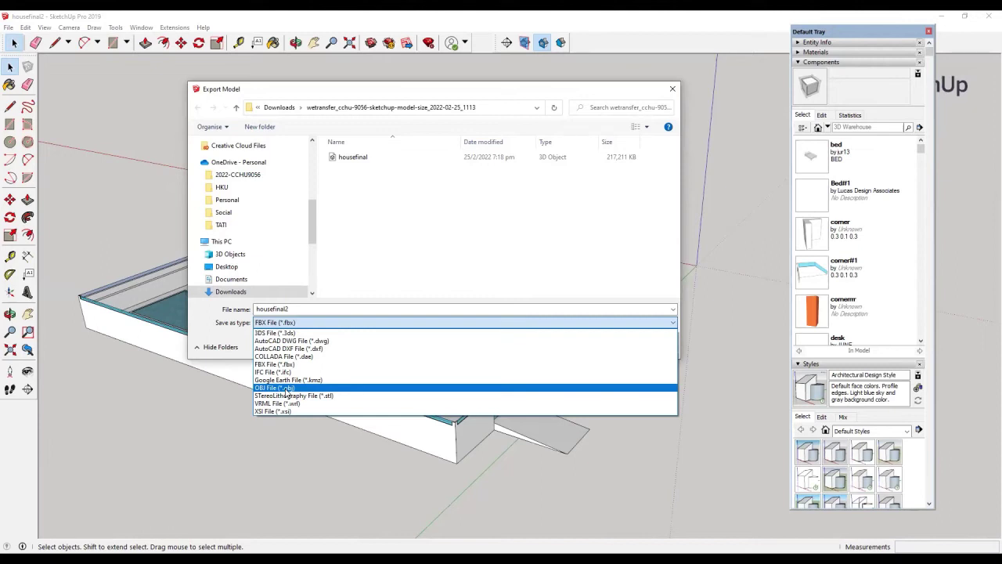
{"action": "left_click", "coordinate": [280, 365]}
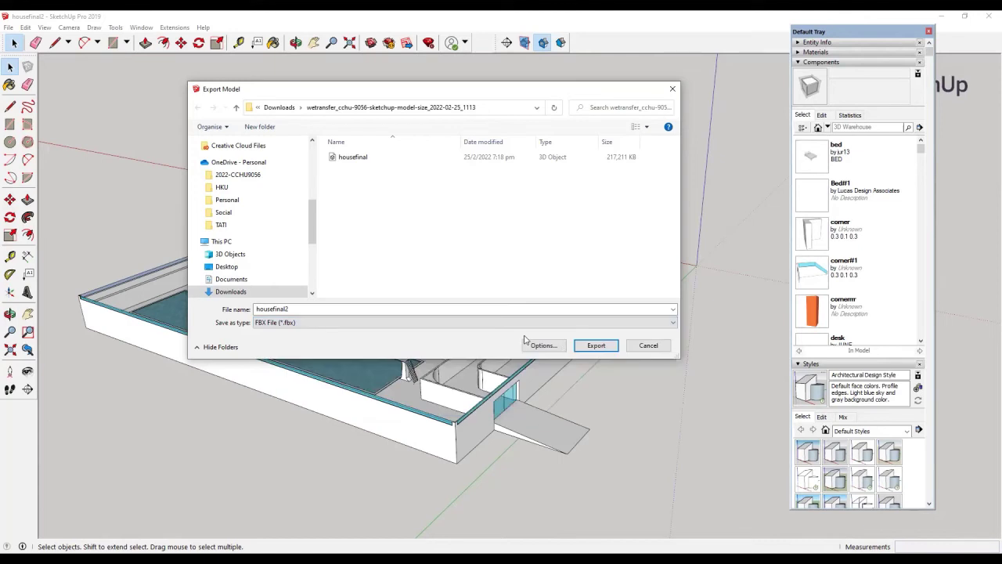
{"action": "left_click", "coordinate": [554, 348]}
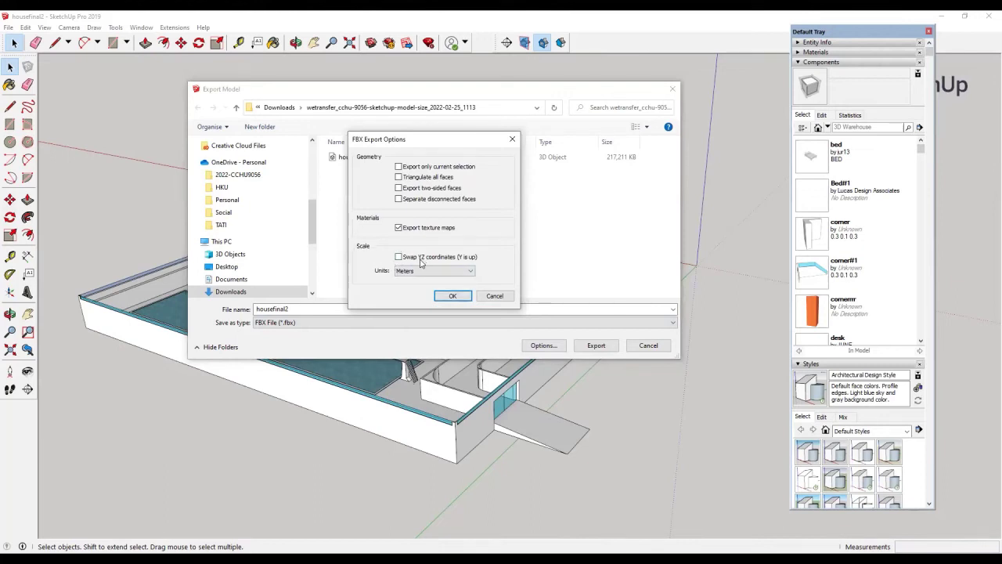
{"action": "left_click", "coordinate": [399, 257]}
{"action": "key", "text": "Return"}
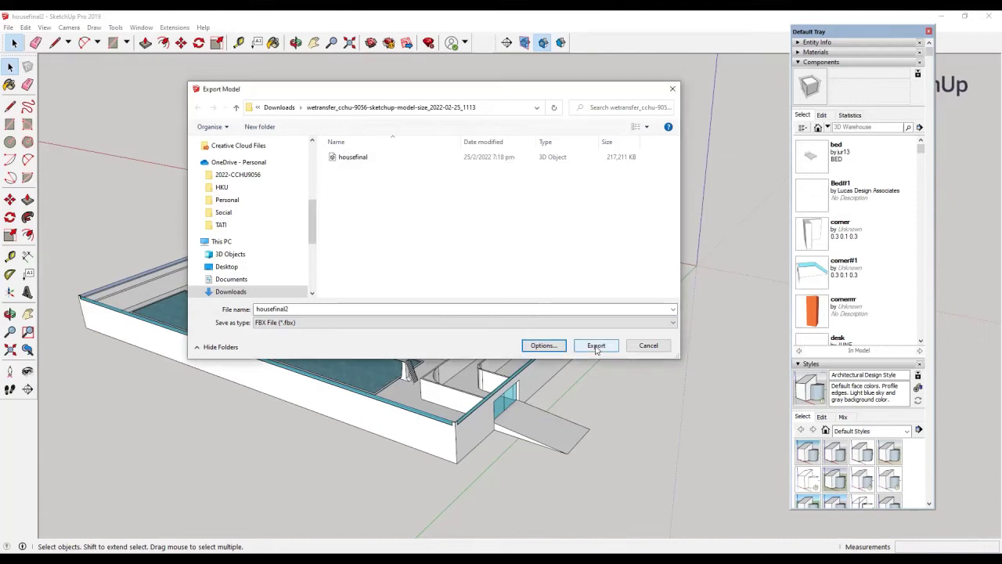
{"action": "left_click", "coordinate": [596, 347]}
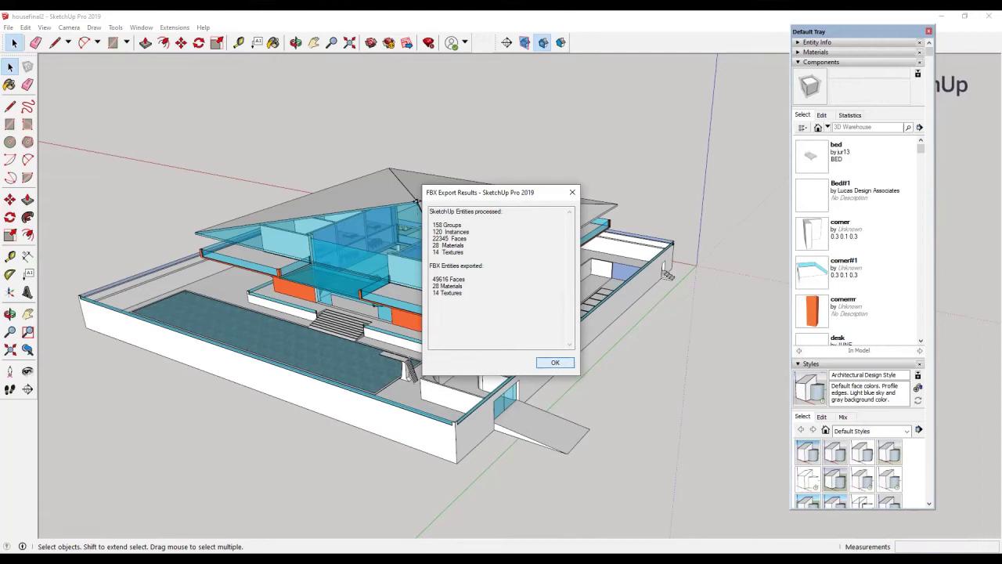
{"action": "key", "text": "Return"}
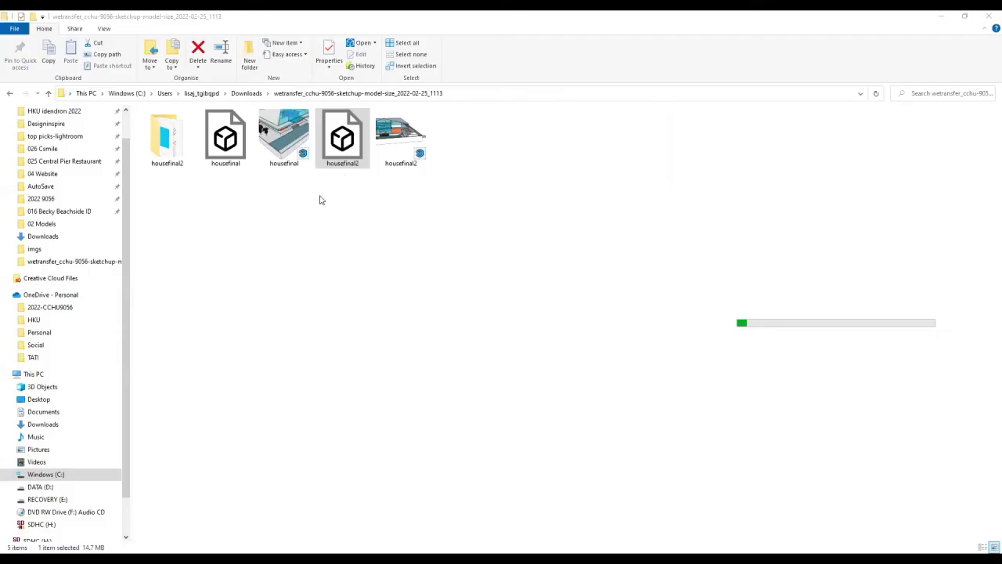
Switch to File Explorer and compare the file sizes of the housefinal and housefinal2 exports and SketchUp models.
{"action": "left_click", "coordinate": [339, 130]}
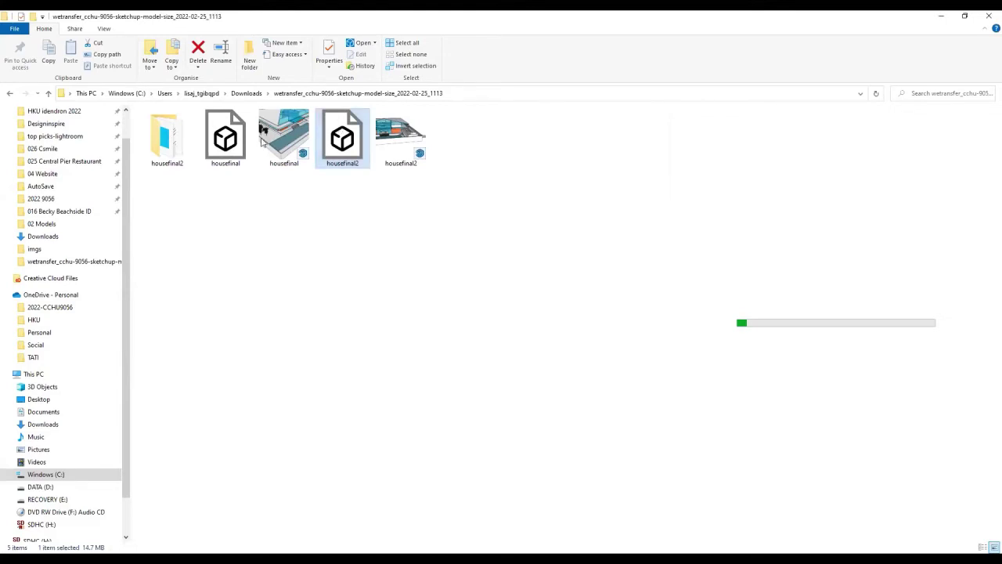
{"action": "double_click", "coordinate": [227, 145]}
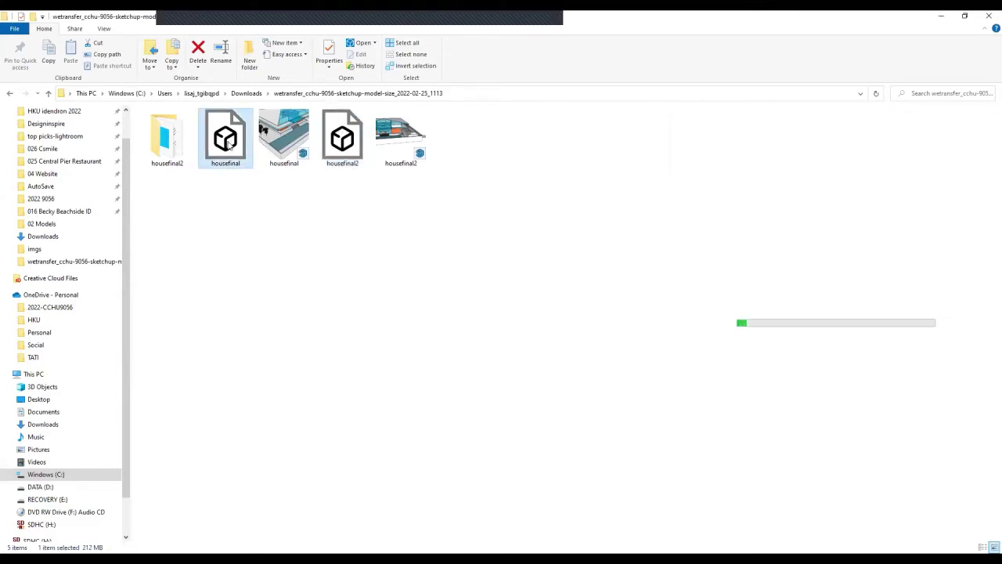
{"action": "left_click", "coordinate": [305, 139]}
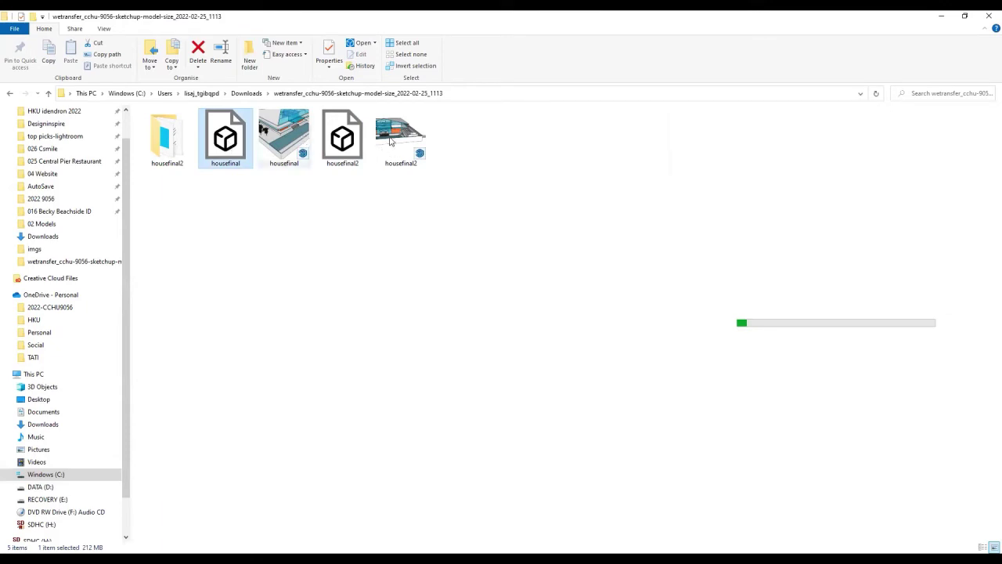
{"action": "left_click", "coordinate": [395, 139]}
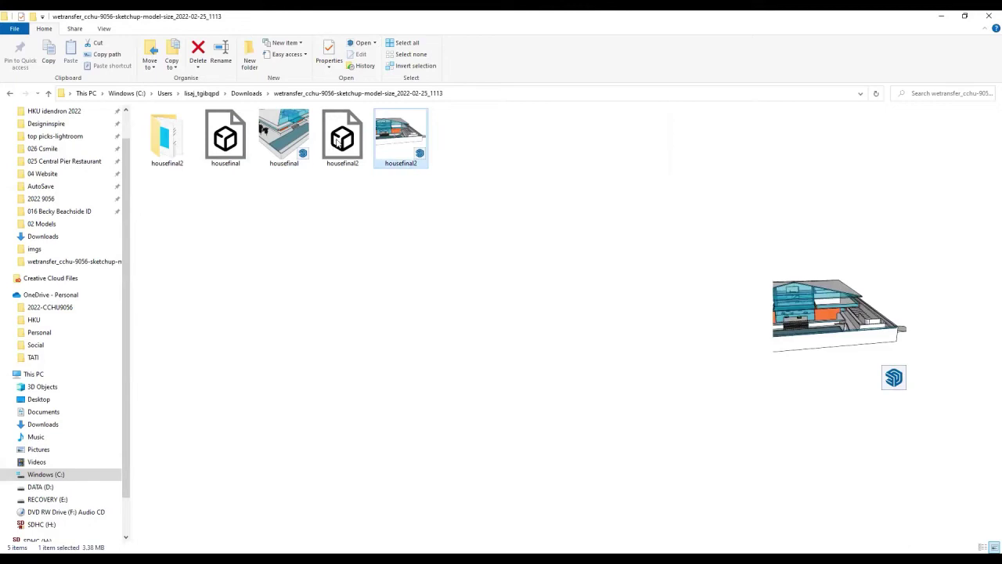
{"action": "left_click", "coordinate": [340, 143]}
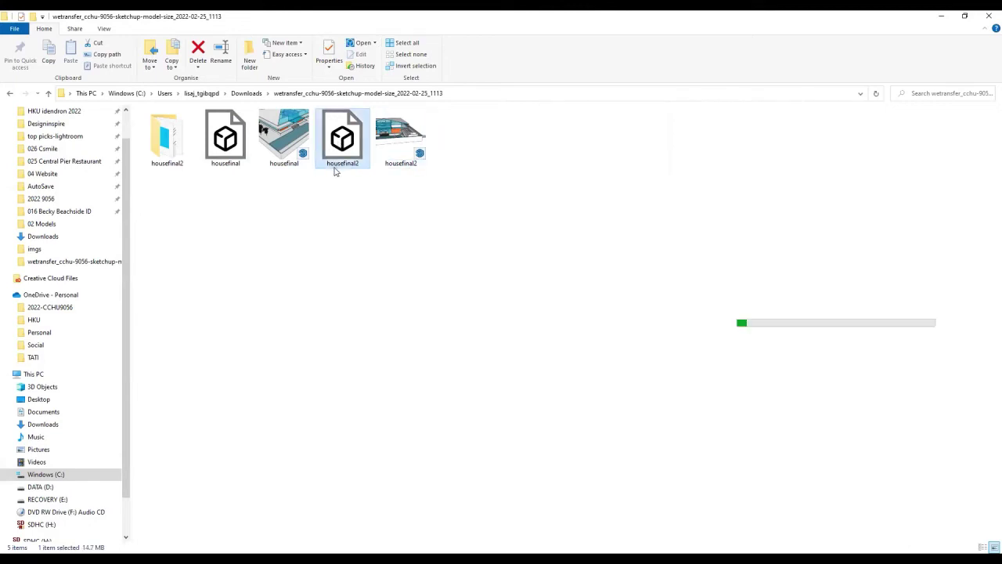
Open the housefinal2 folder, examine the exported texture images and return to the parent folder.
{"action": "double_click", "coordinate": [178, 149]}
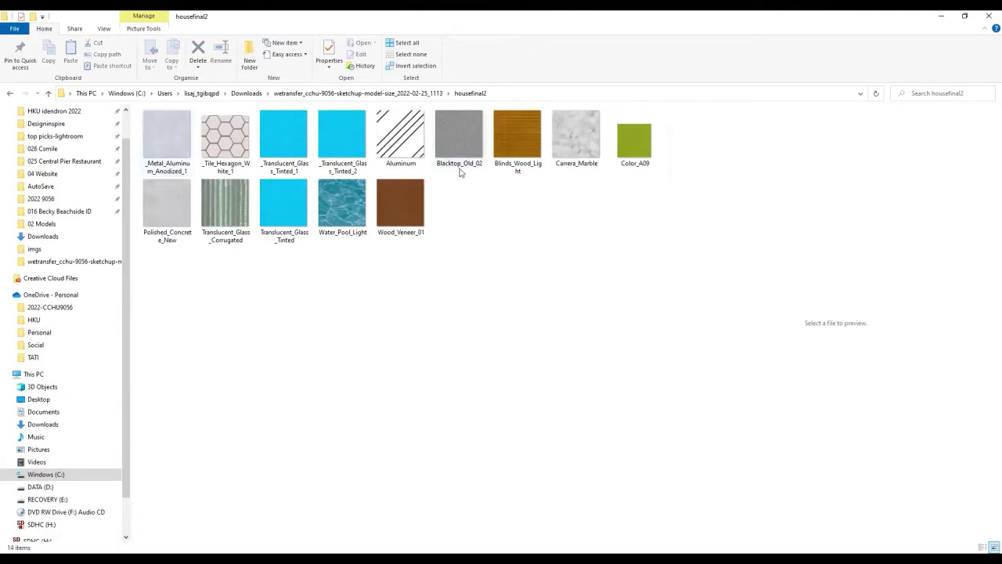
{"action": "left_click", "coordinate": [507, 165]}
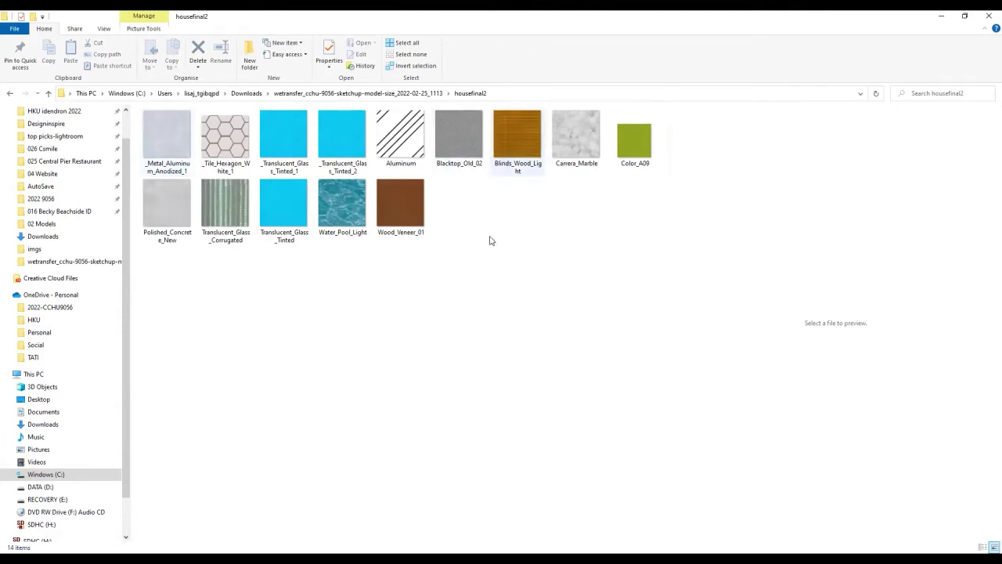
{"action": "left_click", "coordinate": [394, 95]}
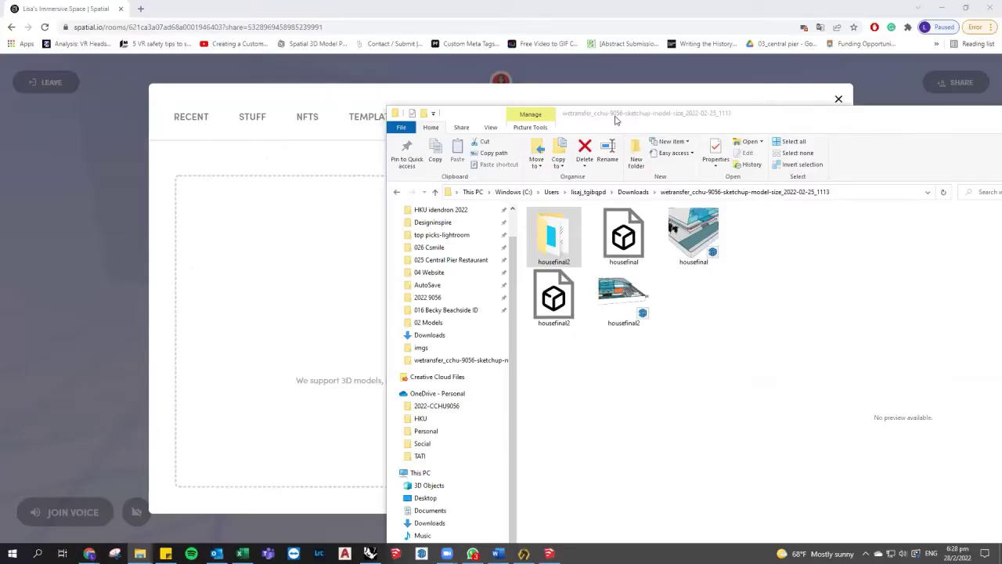
Upload the housefinal2 FBX file from File Explorer into the Spatial room in the browser.
{"action": "left_click_drag", "start_coordinate": [615, 119], "coordinate": [597, 44]}
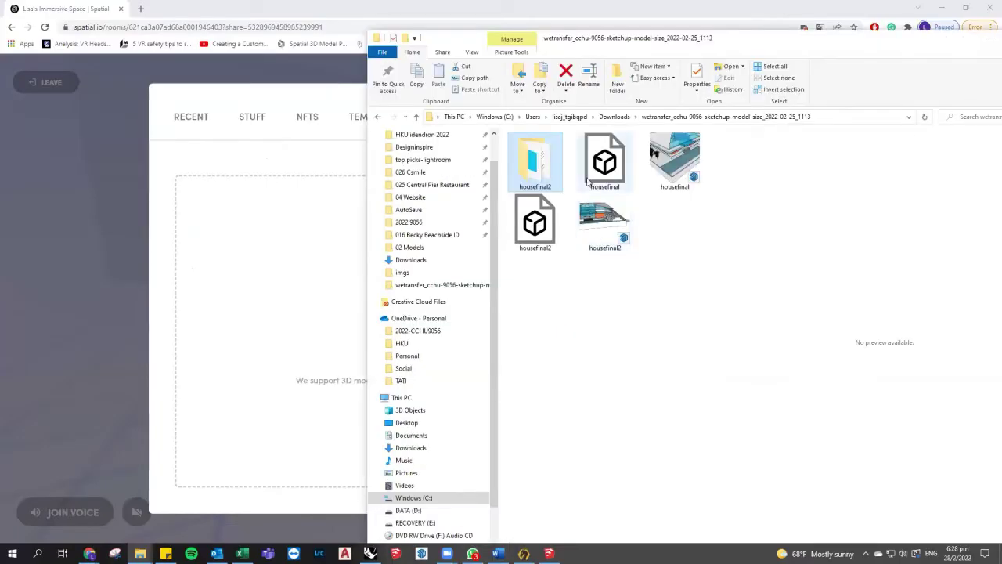
{"action": "left_click", "coordinate": [606, 224]}
{"action": "left_click_drag", "start_coordinate": [542, 233], "coordinate": [280, 289]}
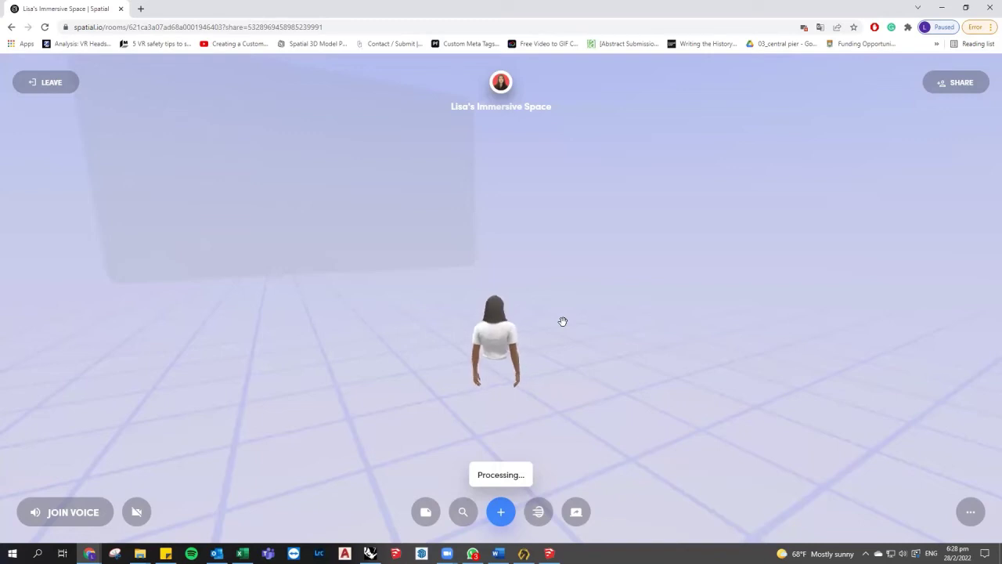
Bring the uploaded house model closer to the avatar in the Spatial room.
{"action": "left_click_drag", "start_coordinate": [564, 321], "coordinate": [398, 347]}
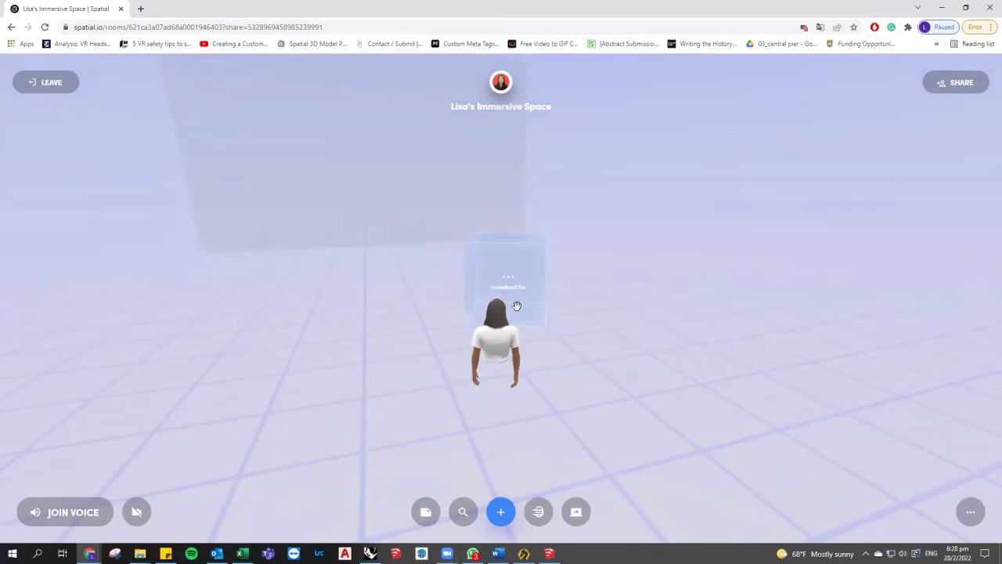
{"action": "scroll", "coordinate": [600, 287], "scroll_direction": "up", "scroll_amount": 3}
{"action": "left_click_drag", "start_coordinate": [598, 303], "coordinate": [354, 406]}
{"action": "scroll", "coordinate": [660, 233], "scroll_direction": "down", "scroll_amount": 3}
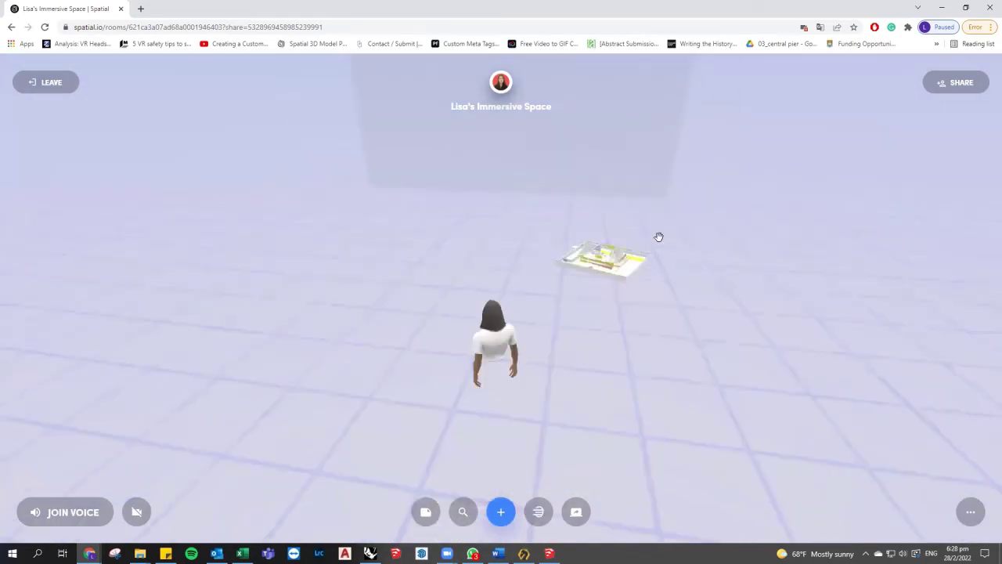
{"action": "scroll", "coordinate": [675, 248], "scroll_direction": "up", "scroll_amount": 1}
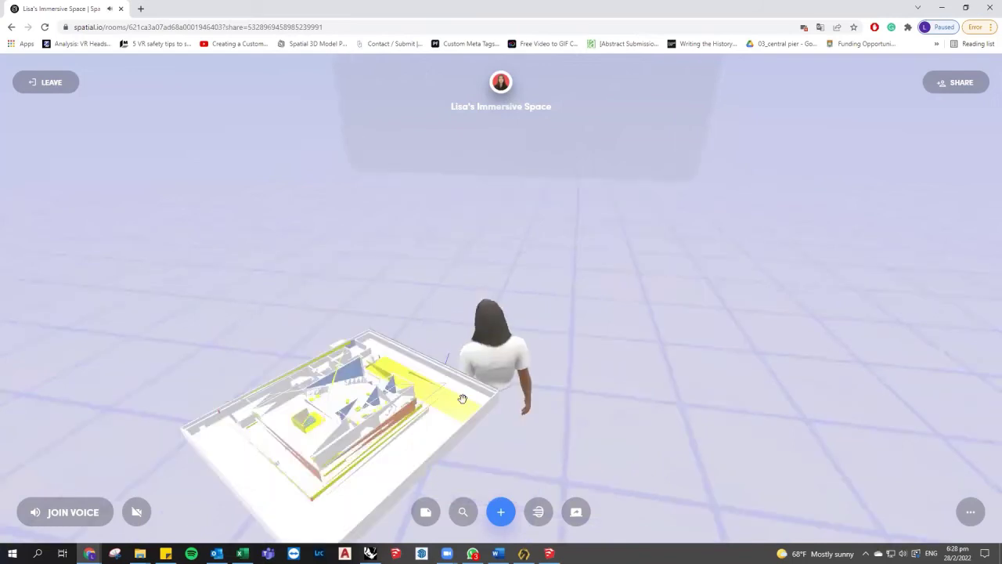
{"action": "scroll", "coordinate": [337, 443], "scroll_direction": "up", "scroll_amount": 3}
{"action": "scroll", "coordinate": [424, 377], "scroll_direction": "down", "scroll_amount": 3}
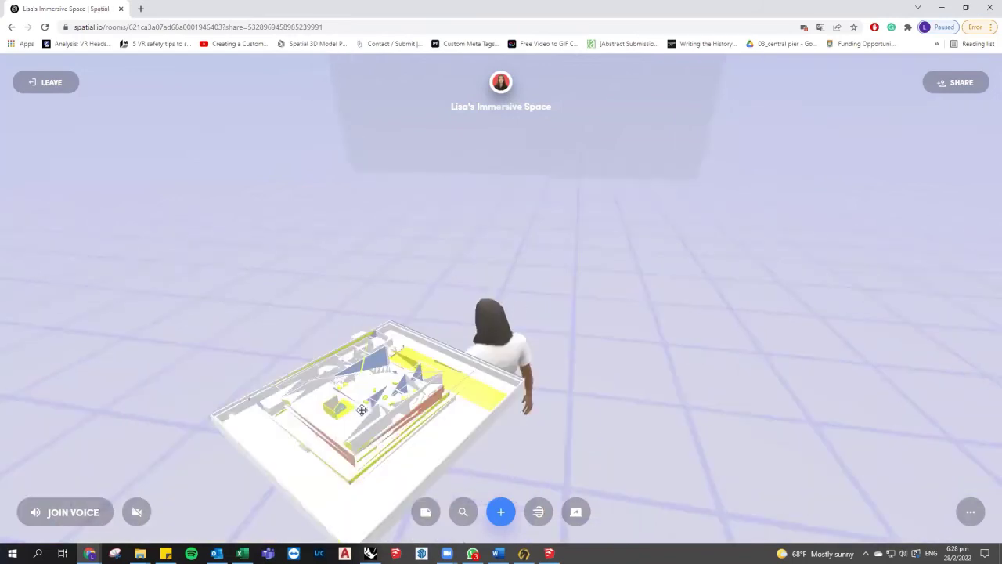
Inspect the house model from several angles and move it in front of the avatar.
{"action": "left_click_drag", "start_coordinate": [326, 250], "coordinate": [725, 188]}
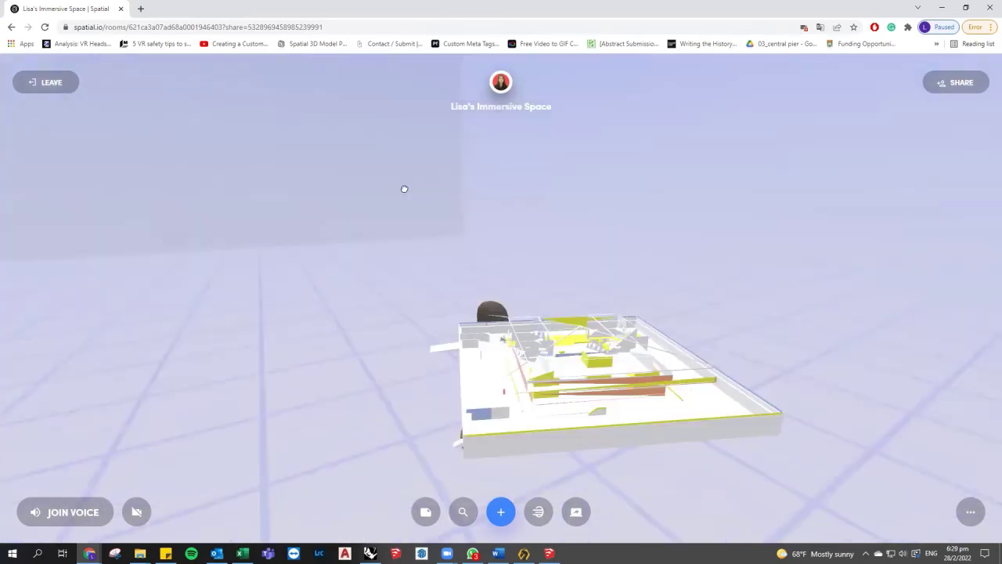
{"action": "scroll", "coordinate": [474, 264], "scroll_direction": "up", "scroll_amount": 3}
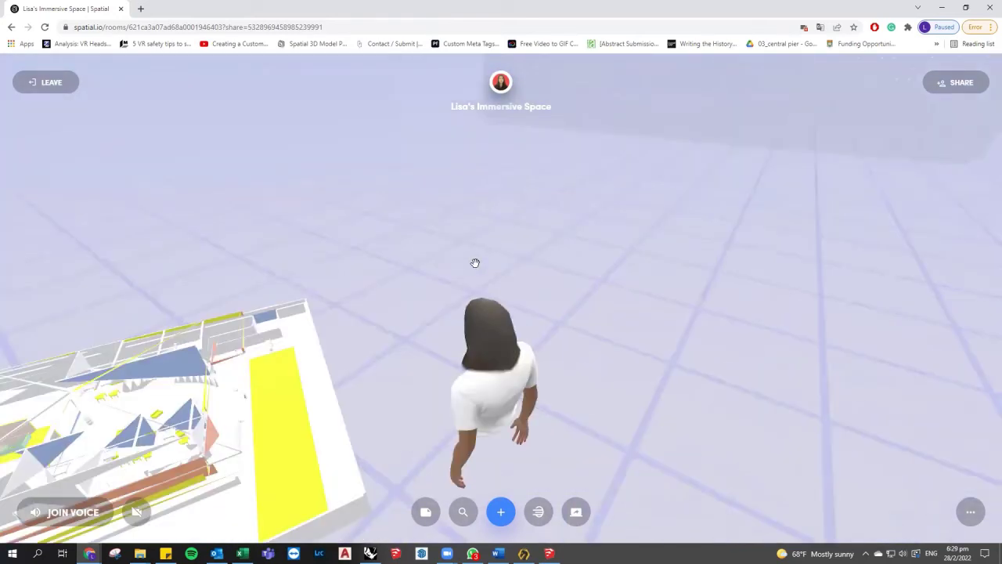
{"action": "scroll", "coordinate": [202, 380], "scroll_direction": "down", "scroll_amount": 3}
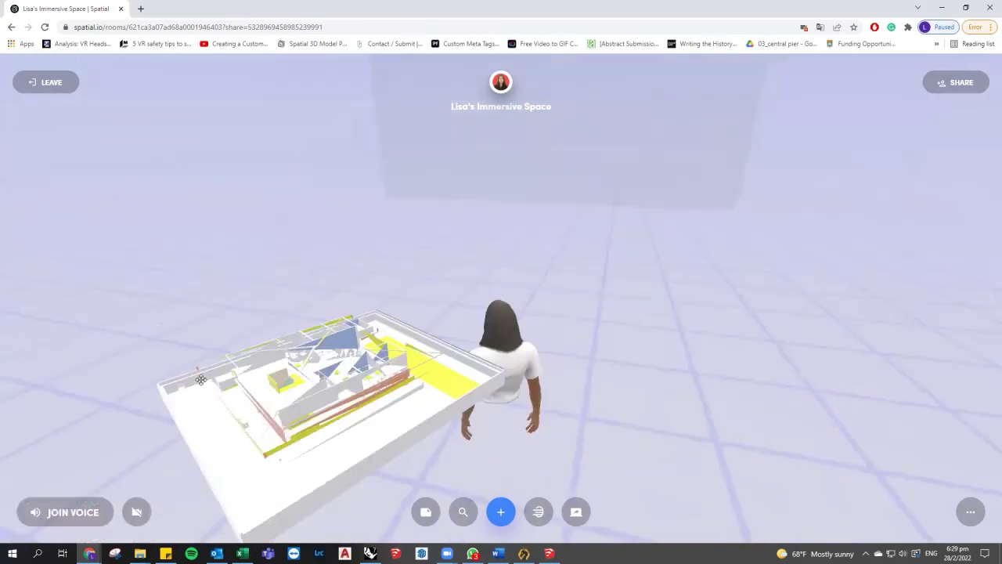
{"action": "scroll", "coordinate": [252, 355], "scroll_direction": "up", "scroll_amount": 2}
{"action": "left_click_drag", "start_coordinate": [270, 367], "coordinate": [480, 351]}
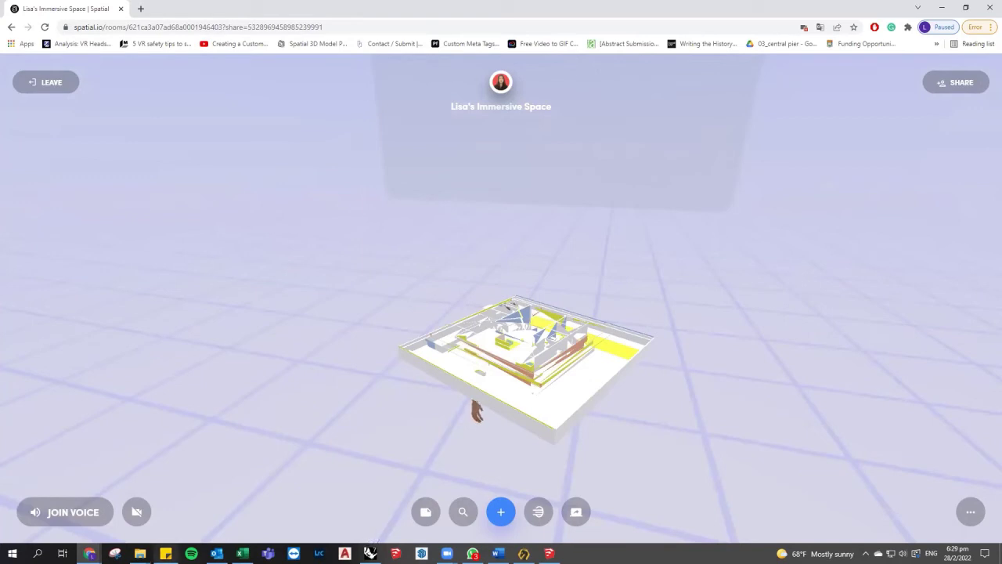
Switch back to the File Explorer folder with the exported house files and move its window over the Spatial room.
{"action": "mouse_move", "coordinate": [141, 554]}
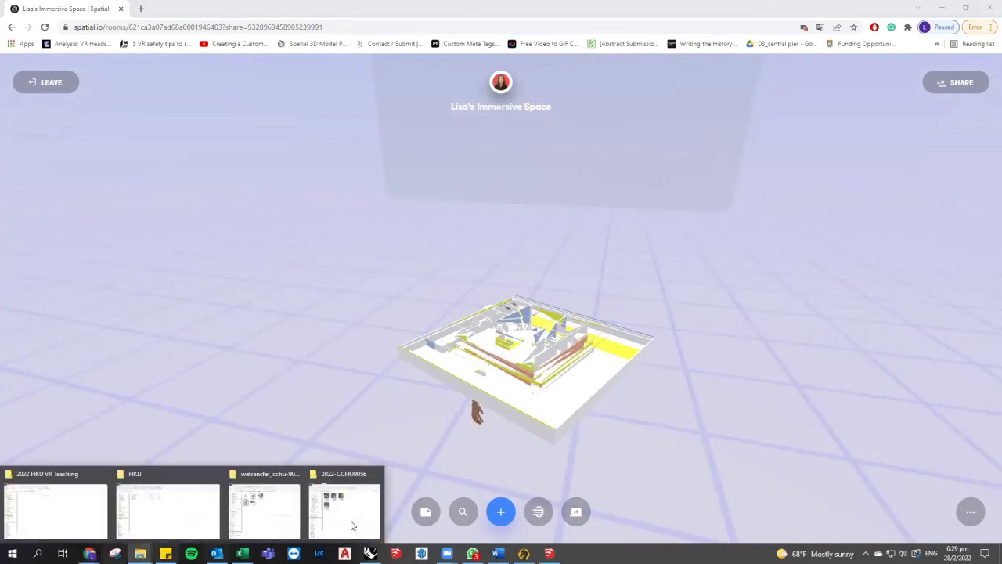
{"action": "left_click", "coordinate": [277, 513]}
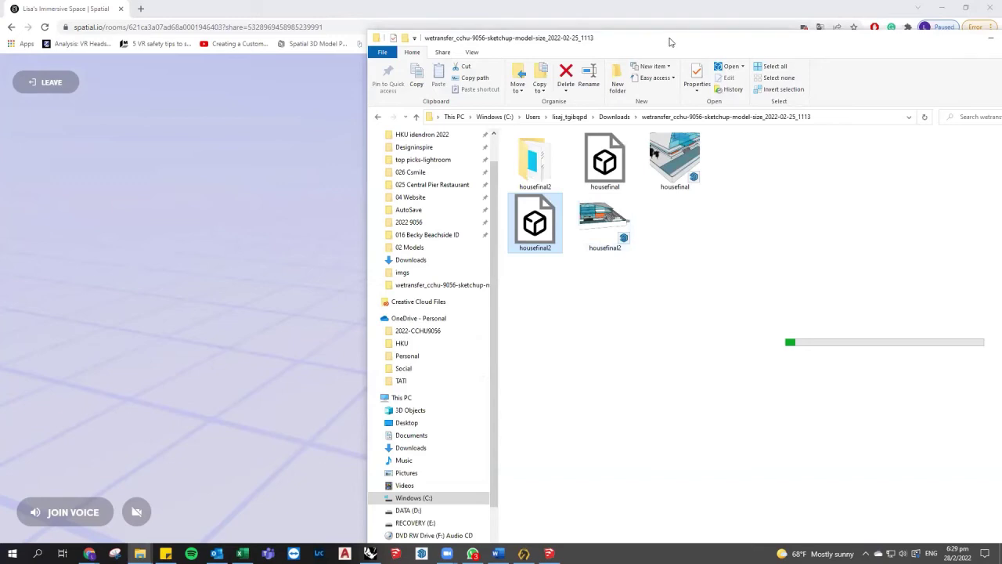
{"action": "left_click_drag", "start_coordinate": [669, 44], "coordinate": [451, 72]}
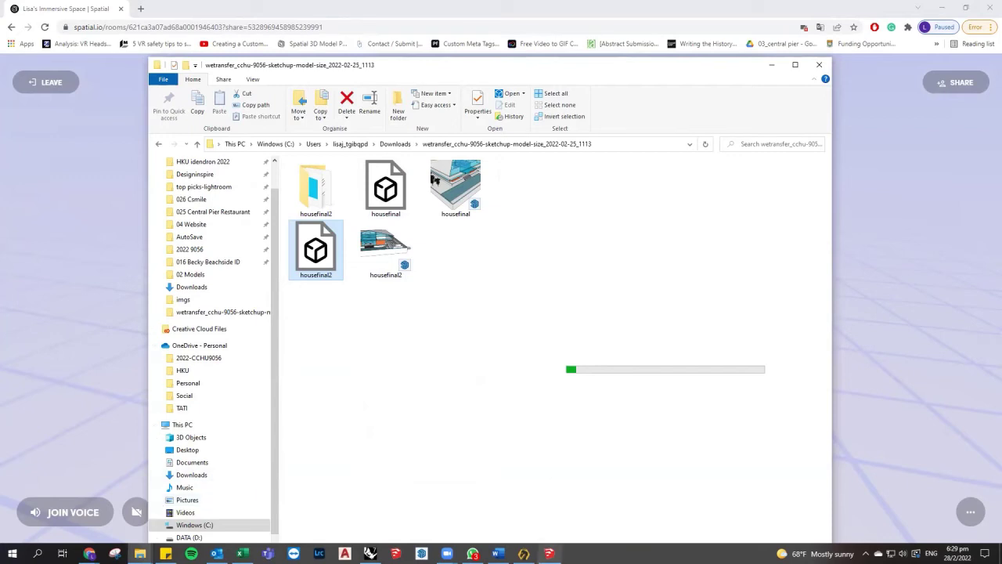
Switch to the housefinal2 model in SketchUp and open the Extension Warehouse.
{"action": "left_click", "coordinate": [563, 545]}
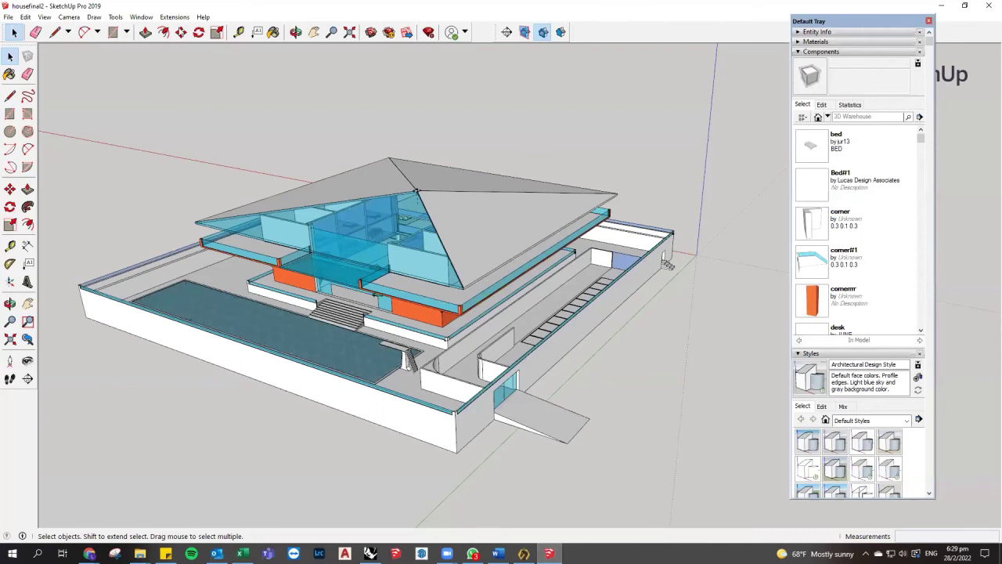
{"action": "left_click", "coordinate": [173, 19]}
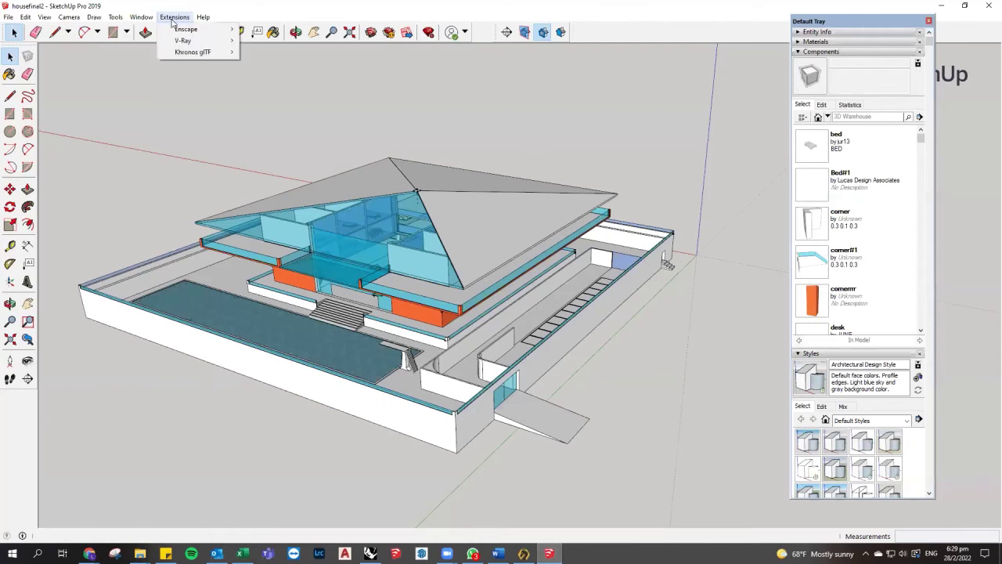
{"action": "mouse_move", "coordinate": [141, 18]}
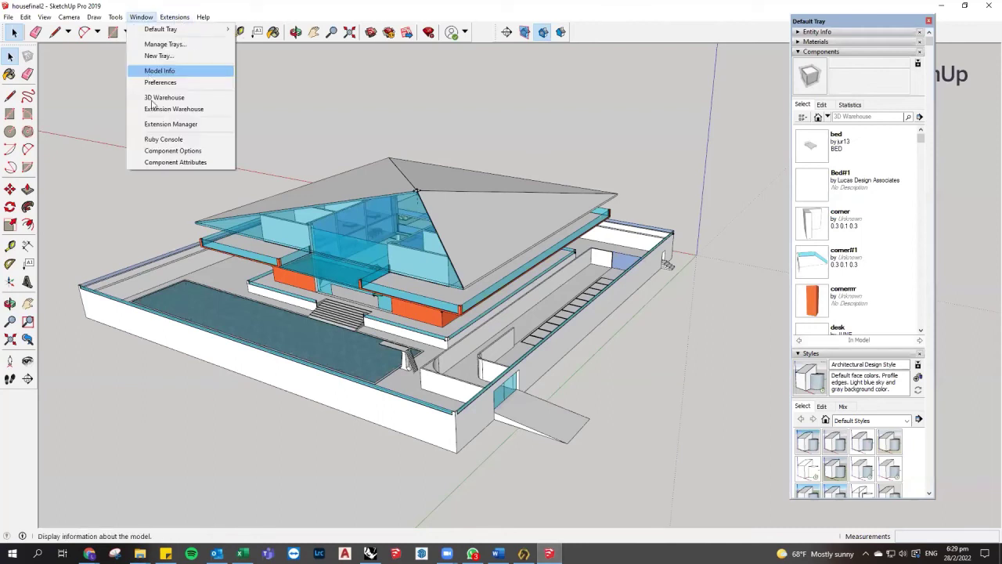
{"action": "left_click", "coordinate": [183, 114]}
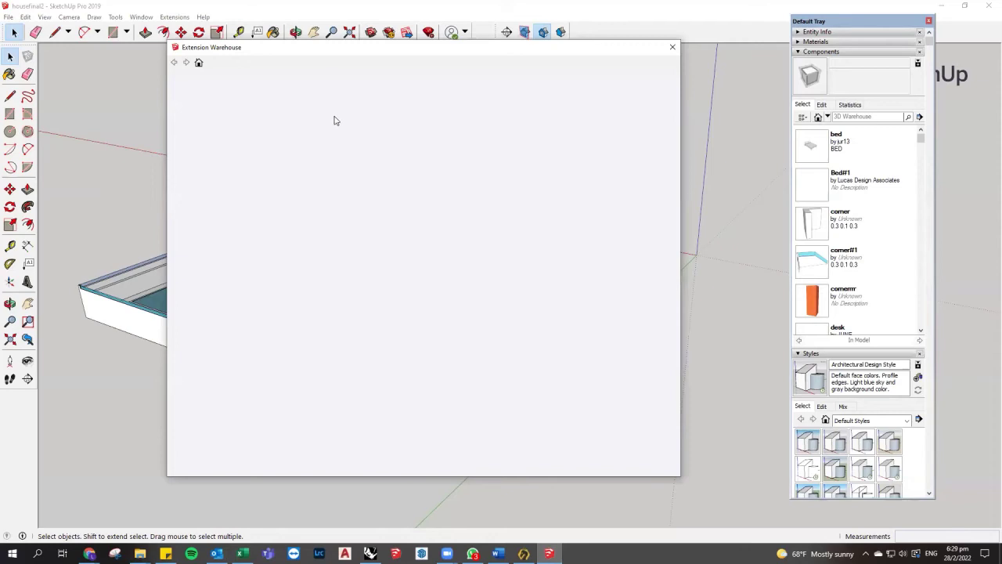
Search the Extension Warehouse for gltf extensions, look through the import and export extensions, and close the warehouse.
{"action": "left_click", "coordinate": [443, 86]}
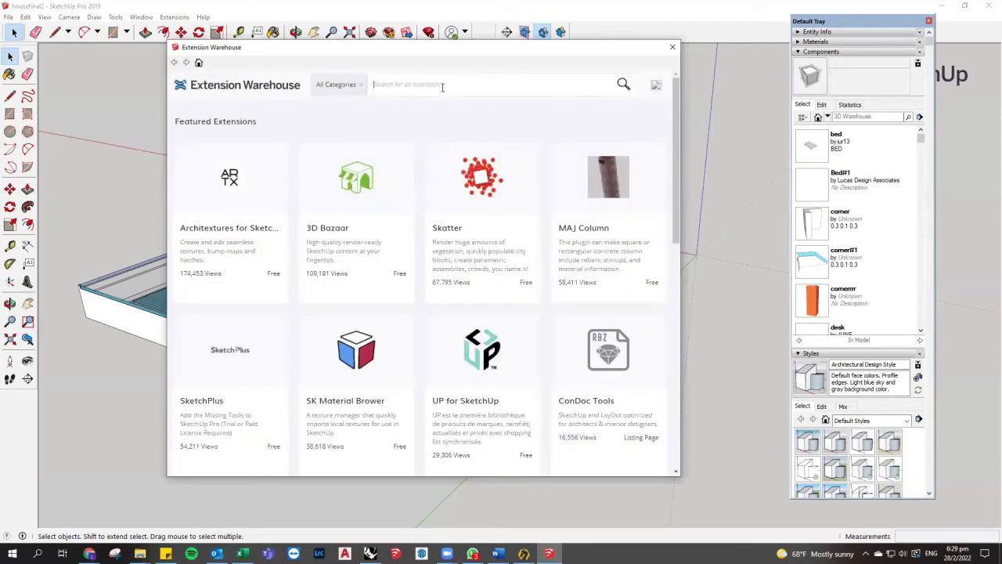
{"action": "type", "text": "o"}
{"action": "key", "text": "Return"}
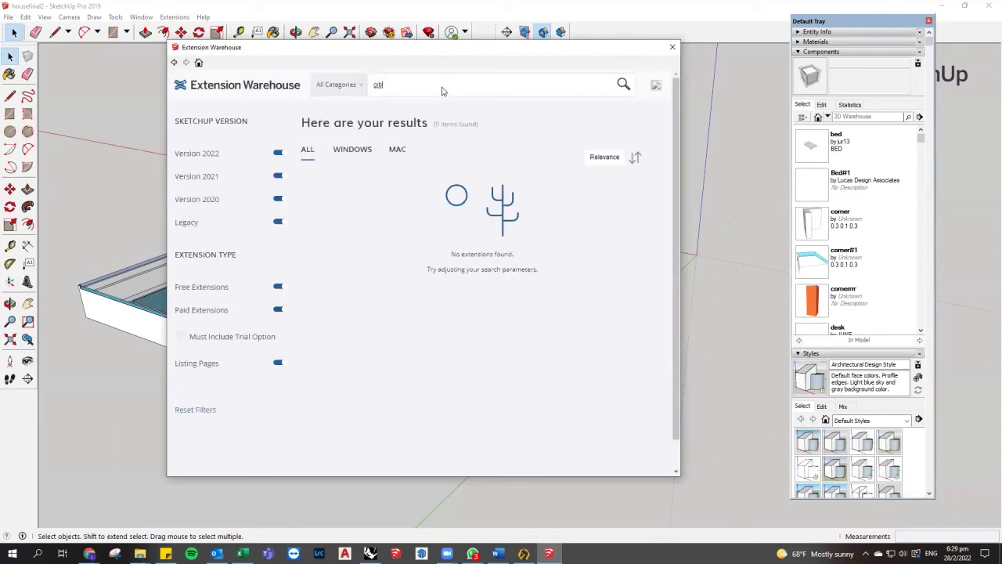
{"action": "key", "text": "Return"}
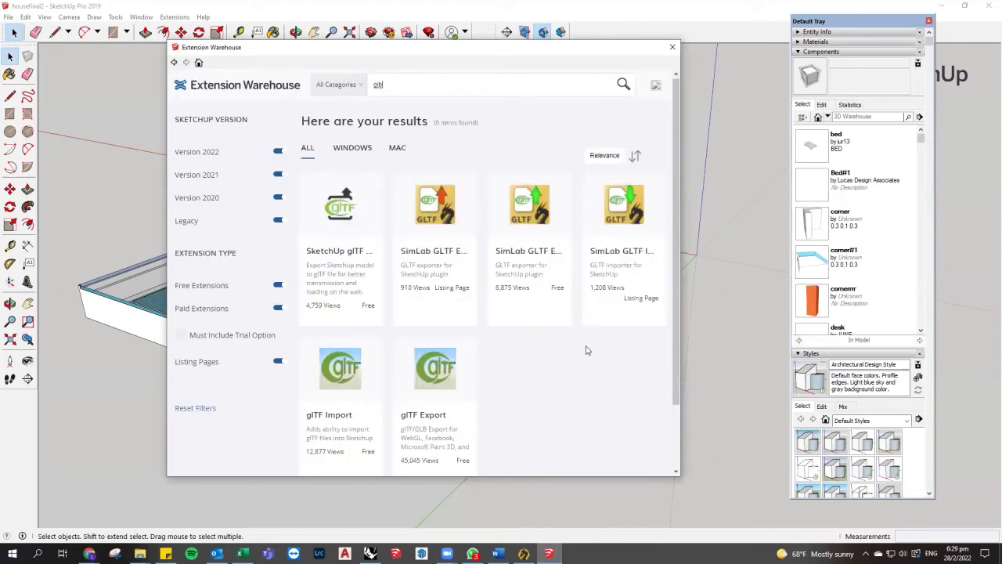
{"action": "scroll", "coordinate": [676, 279], "scroll_direction": "down", "scroll_amount": 2}
{"action": "scroll", "coordinate": [597, 253], "scroll_direction": "up", "scroll_amount": 1}
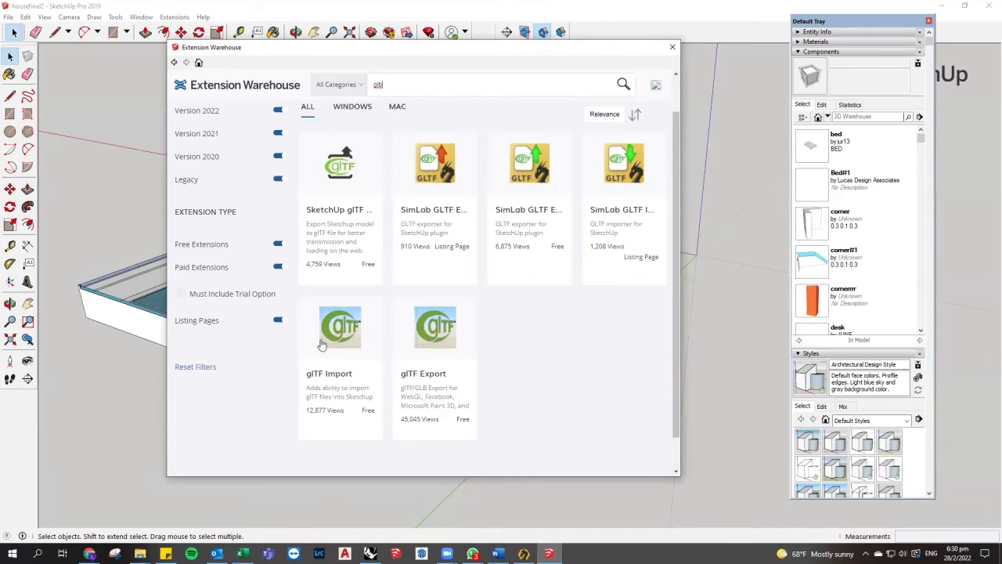
{"action": "left_click", "coordinate": [673, 48]}
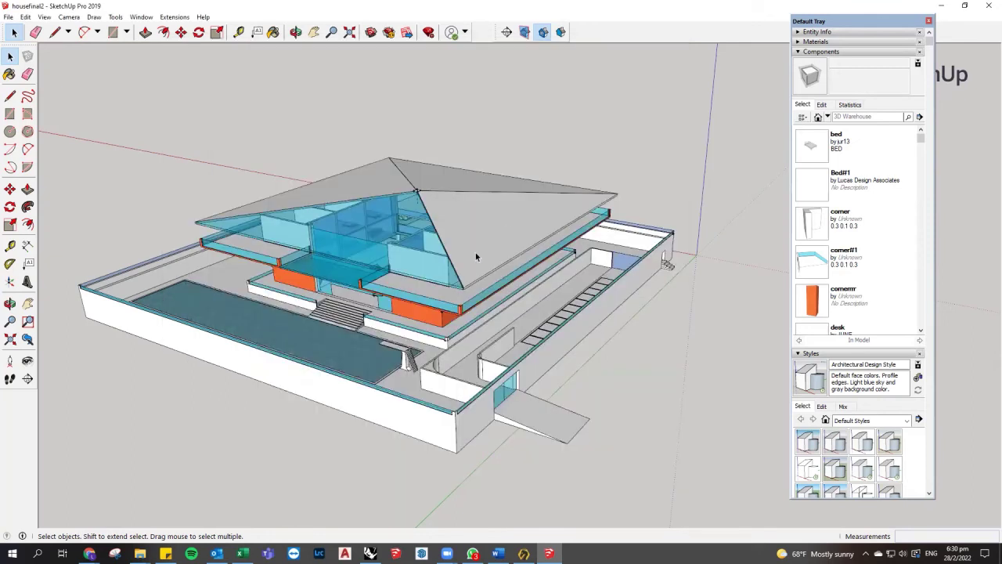
Export the house model with Khronos glTF as binary glTF 2.0 (.glb) under the file name housefinal2.
{"action": "middle_click_drag", "start_coordinate": [387, 234], "coordinate": [534, 300]}
{"action": "scroll", "coordinate": [534, 300], "scroll_direction": "down", "scroll_amount": 2}
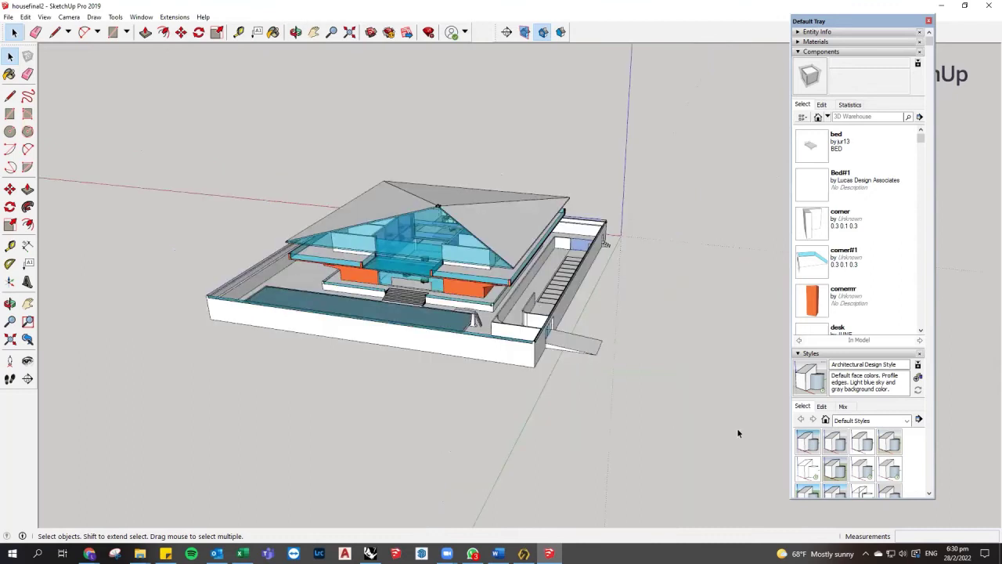
{"action": "left_click", "coordinate": [174, 30]}
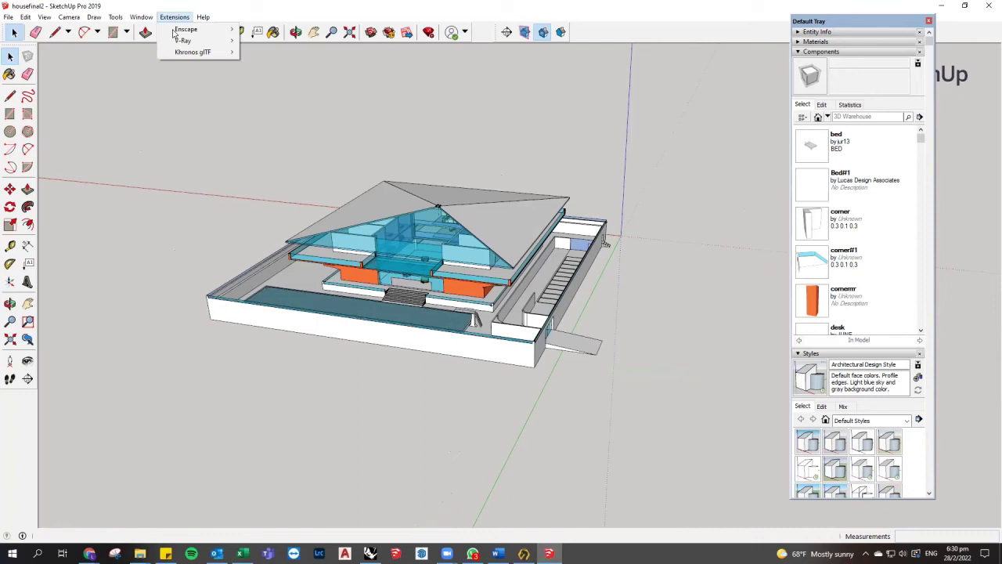
{"action": "mouse_move", "coordinate": [187, 53]}
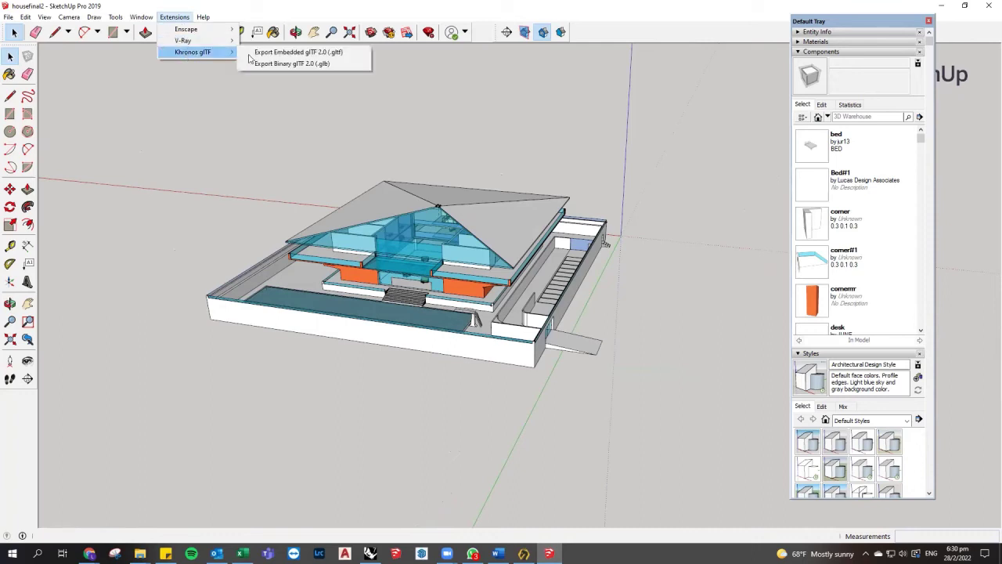
{"action": "left_click", "coordinate": [324, 65]}
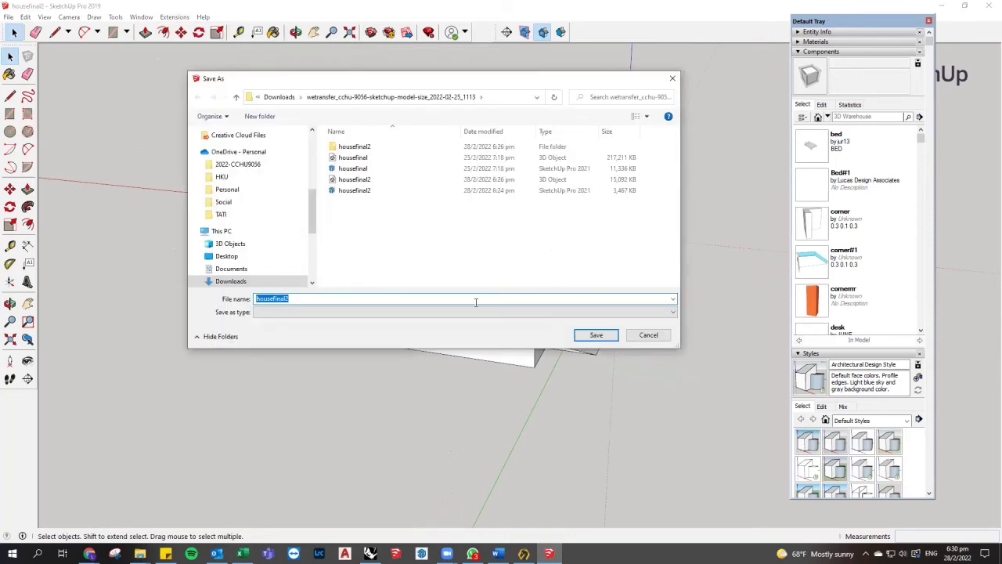
{"action": "left_click", "coordinate": [475, 302]}
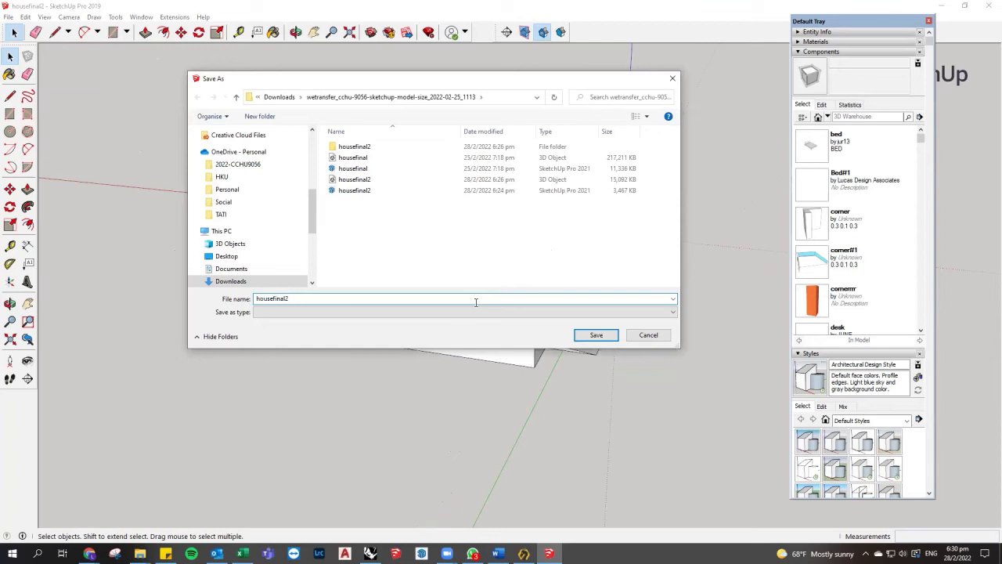
{"action": "left_click", "coordinate": [608, 336]}
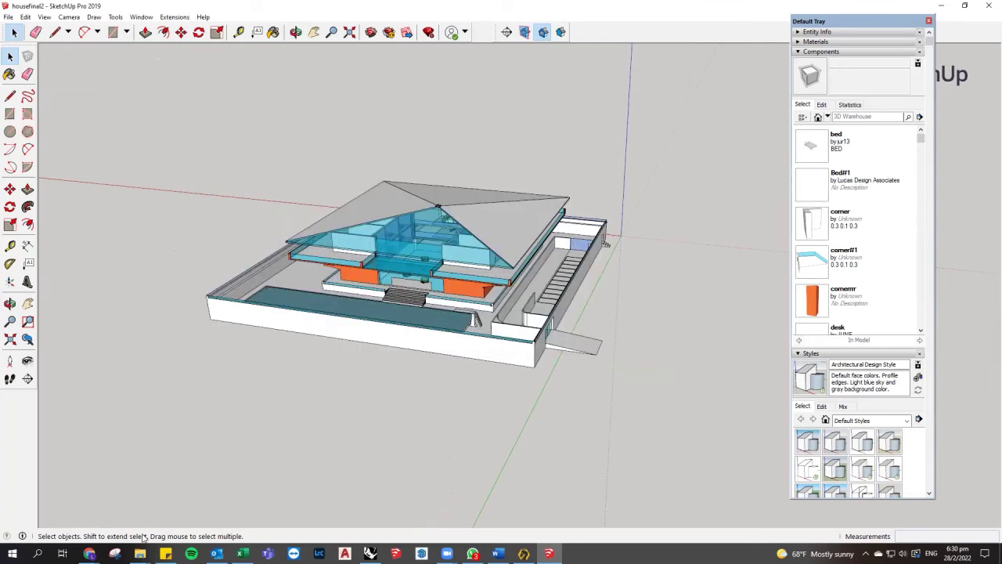
{"action": "mouse_move", "coordinate": [139, 554]}
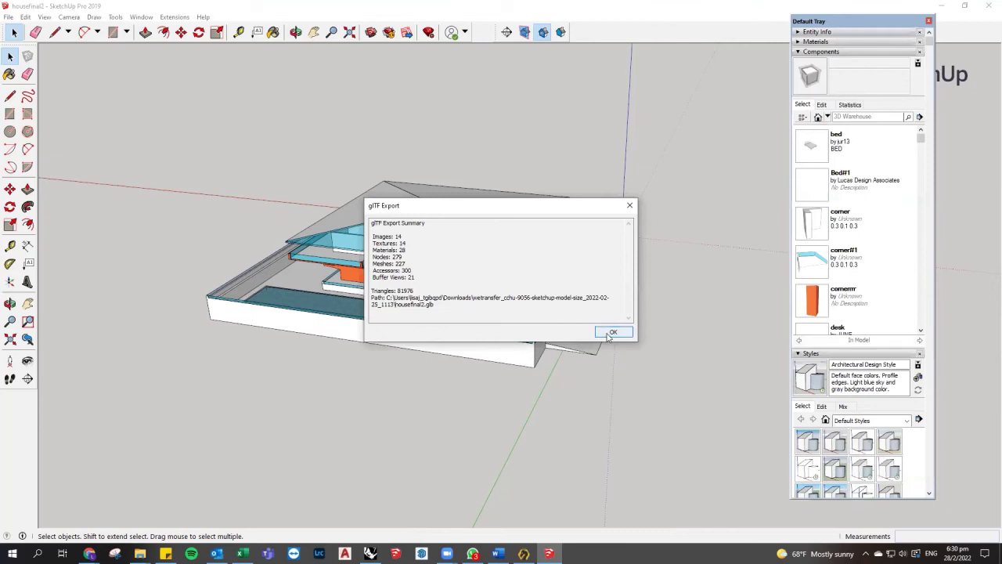
{"action": "left_click", "coordinate": [613, 331]}
Switch to the File Explorer folder with the exported files, select the new housefinal2 GLB file and maximize the window.
{"action": "left_click", "coordinate": [139, 553]}
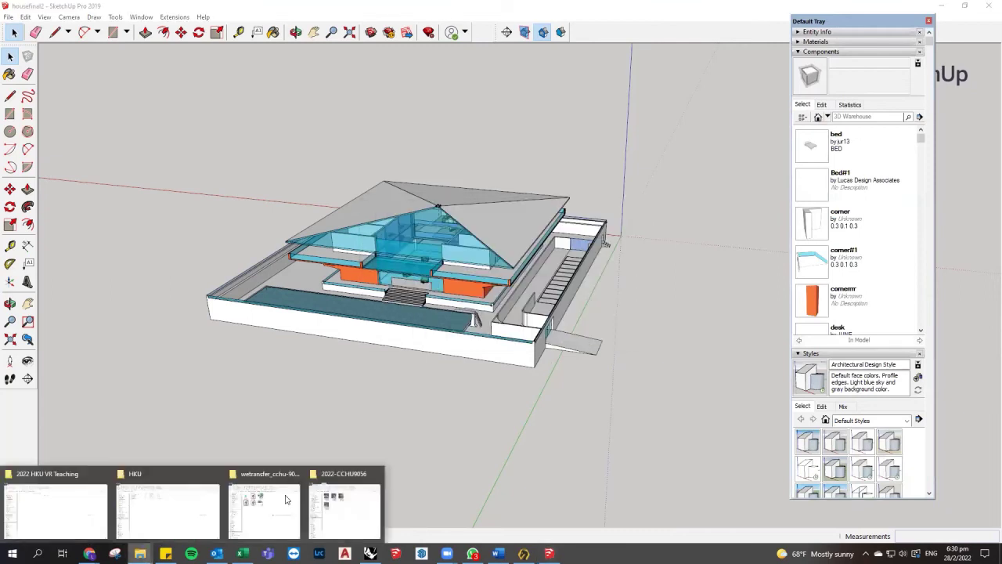
{"action": "left_click", "coordinate": [284, 502]}
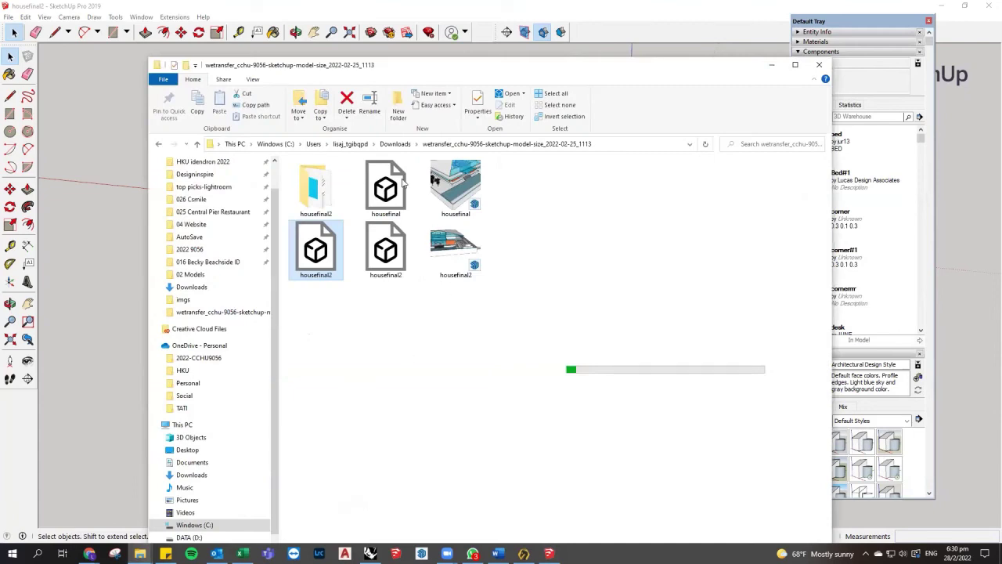
{"action": "left_click", "coordinate": [397, 235]}
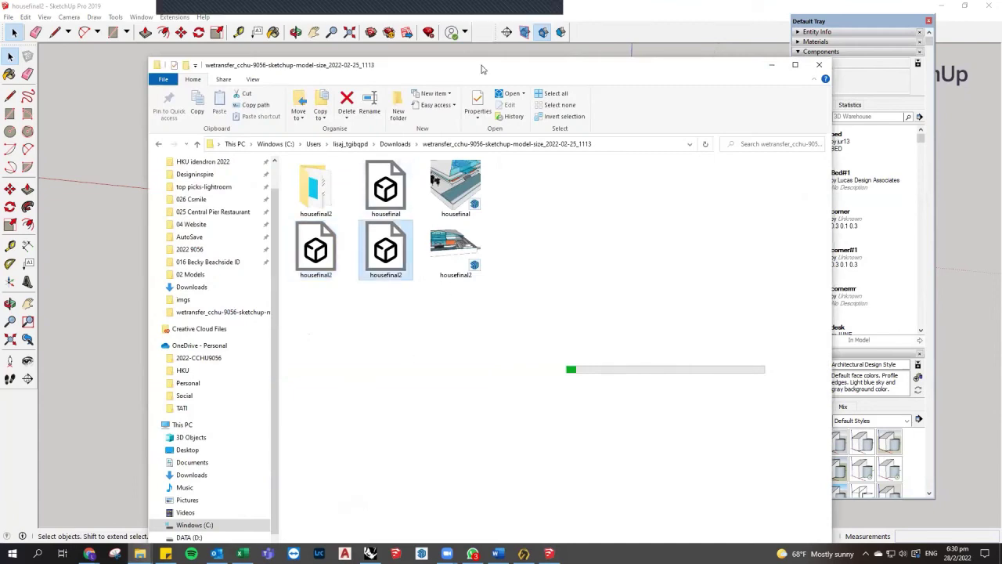
{"action": "double_click", "coordinate": [482, 69]}
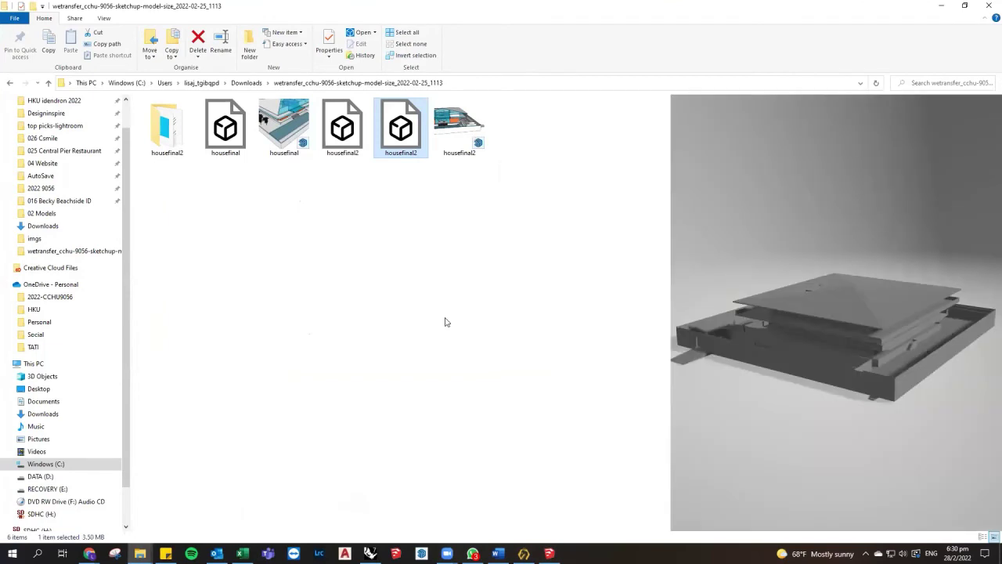
Check the file type of the new housefinal2 3D object in its properties, leaving the file name as is.
{"action": "key", "text": "shift+F10"}
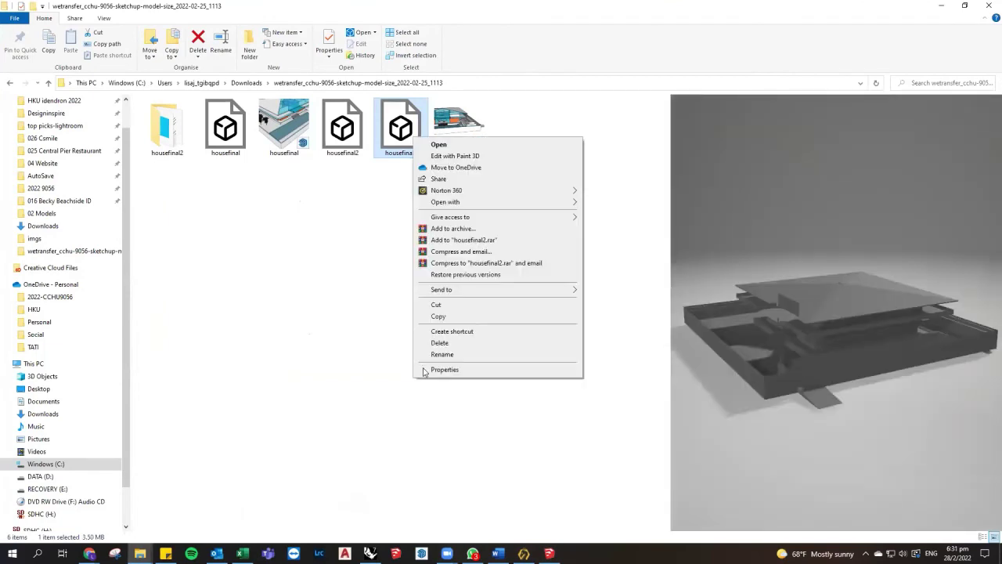
{"action": "left_click", "coordinate": [426, 370]}
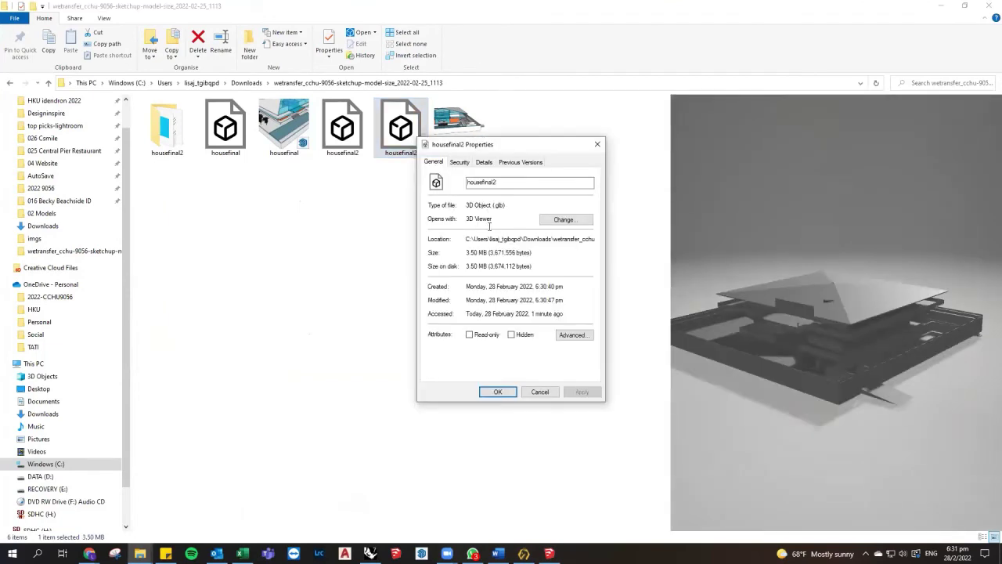
{"action": "double_click", "coordinate": [492, 205]}
{"action": "left_click", "coordinate": [396, 165]}
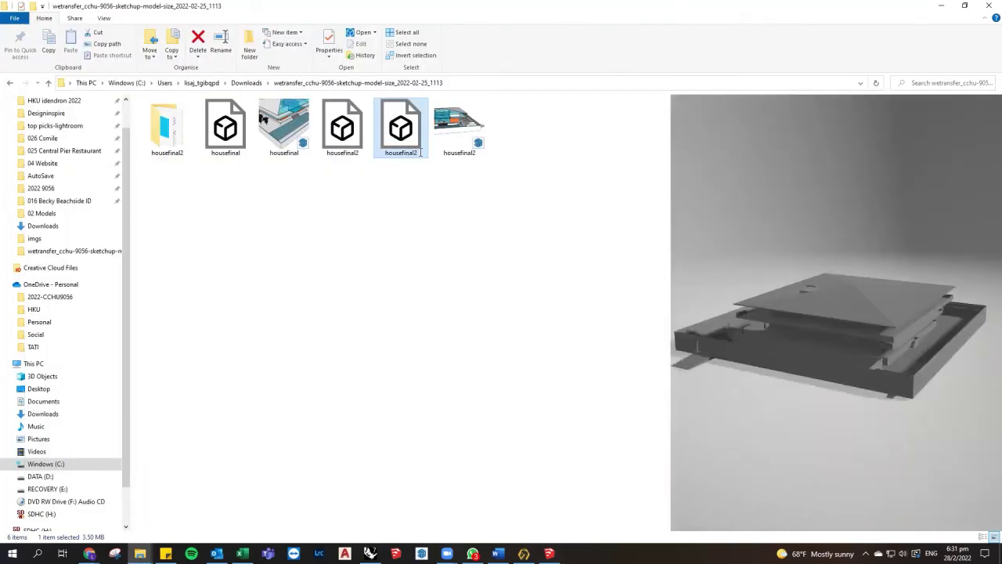
{"action": "left_click", "coordinate": [420, 153]}
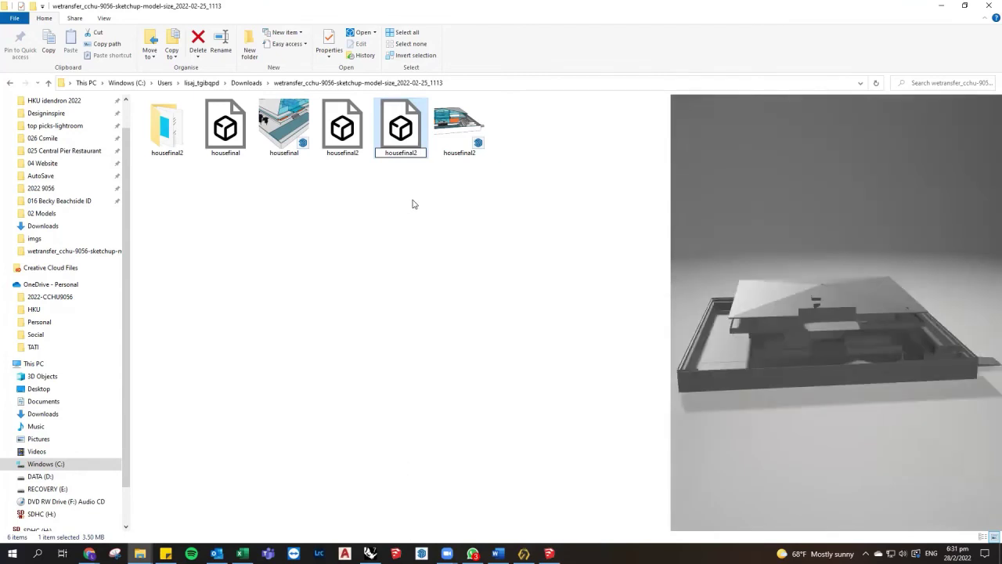
{"action": "key", "text": "Escape"}
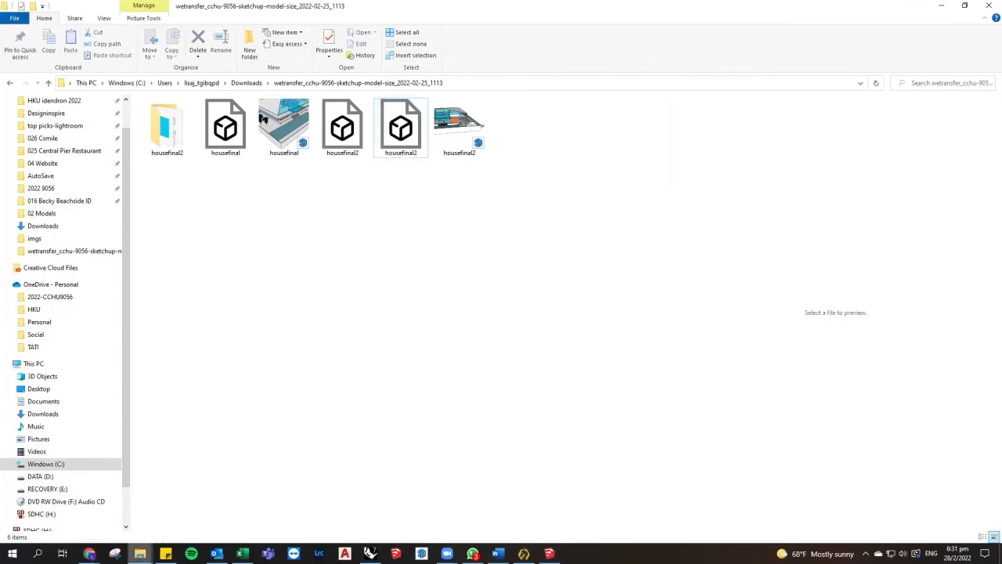
Switch to the Spatial room in the browser and delete the previously uploaded house model.
{"action": "left_click", "coordinate": [242, 503]}
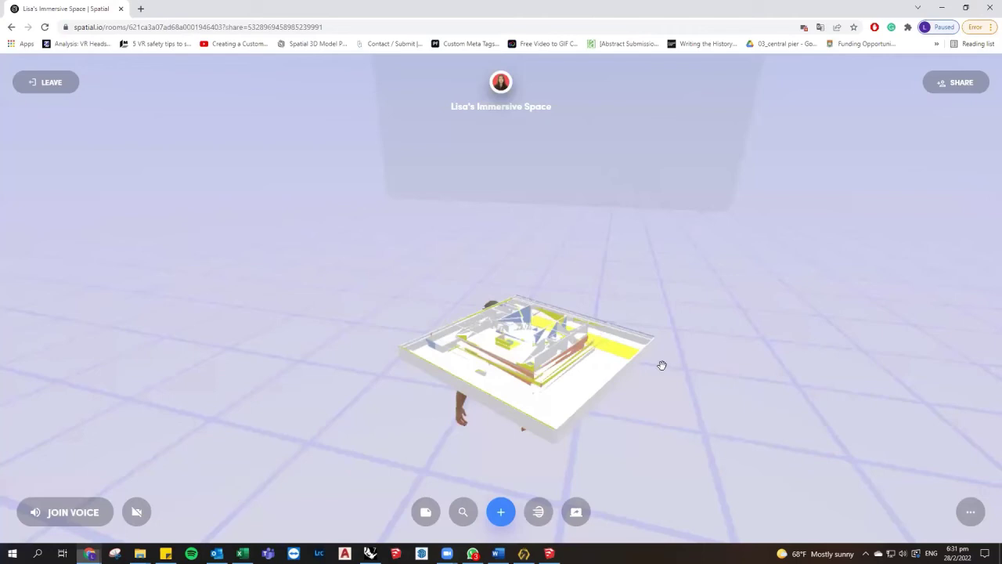
{"action": "left_click", "coordinate": [527, 345]}
{"action": "left_click", "coordinate": [615, 513]}
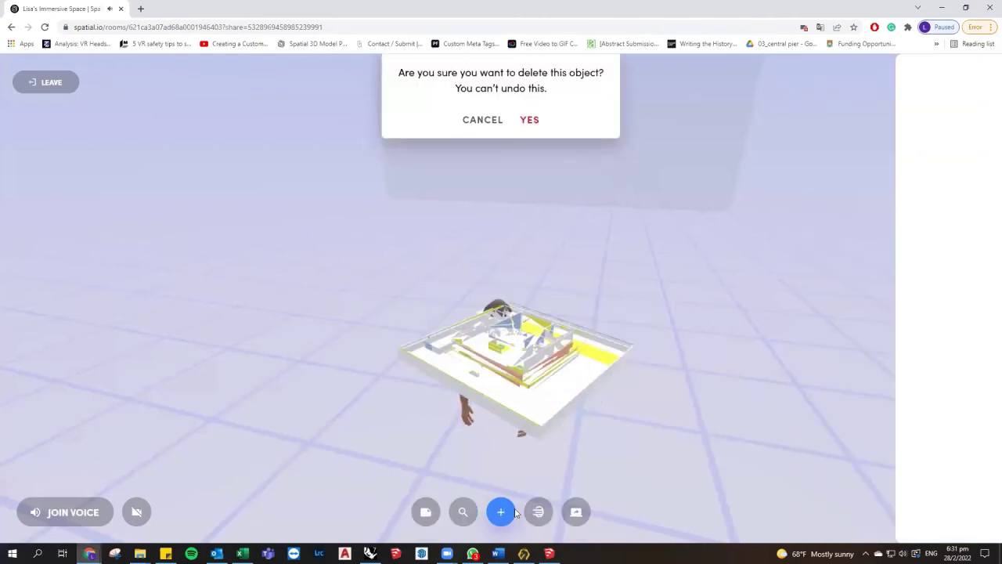
{"action": "left_click", "coordinate": [529, 133]}
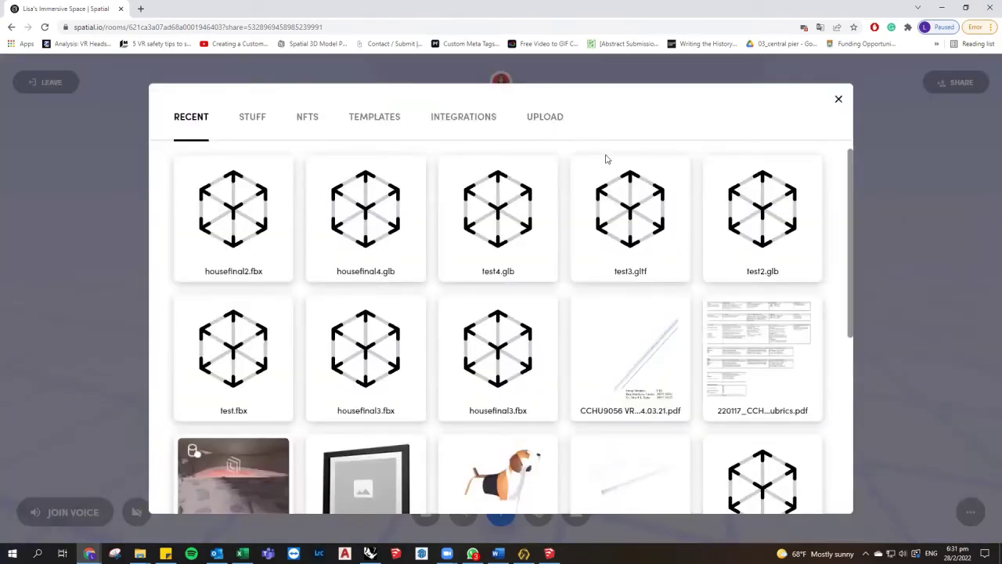
Upload housefinal2.glb from the exported files folder into the Spatial room and bring the model closer to the avatar.
{"action": "key", "text": "alt+Tab"}
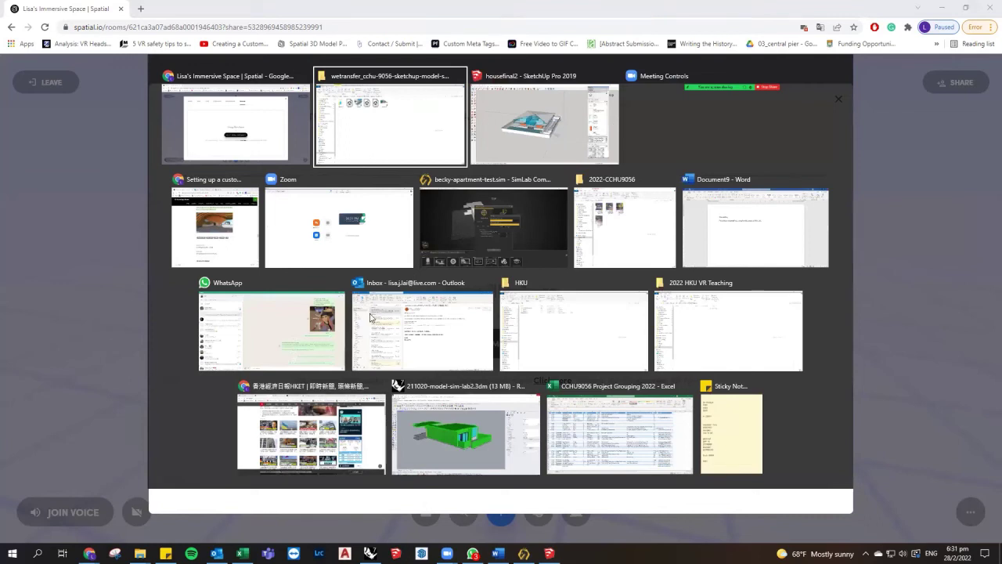
{"action": "key", "text": "Escape"}
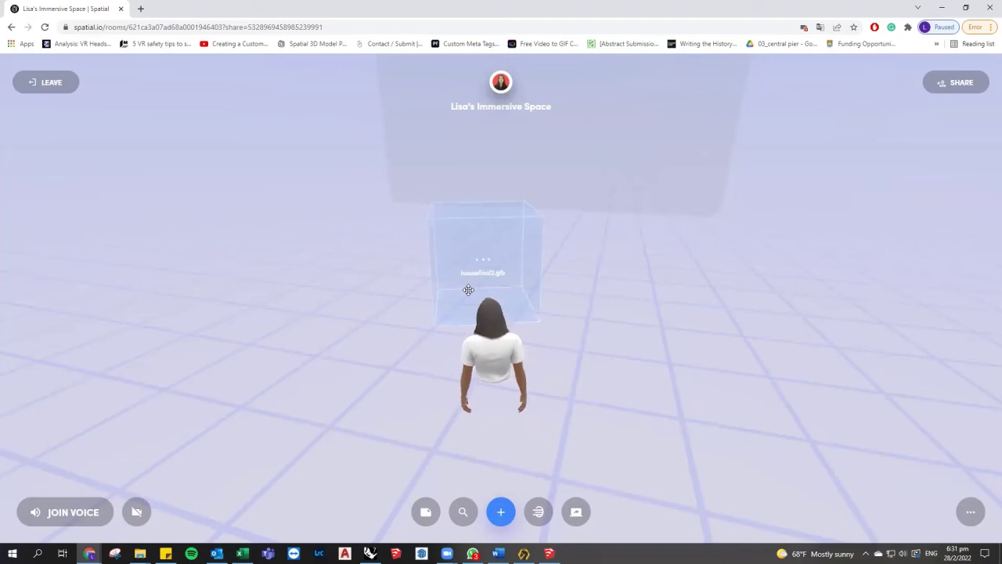
{"action": "left_click", "coordinate": [513, 244]}
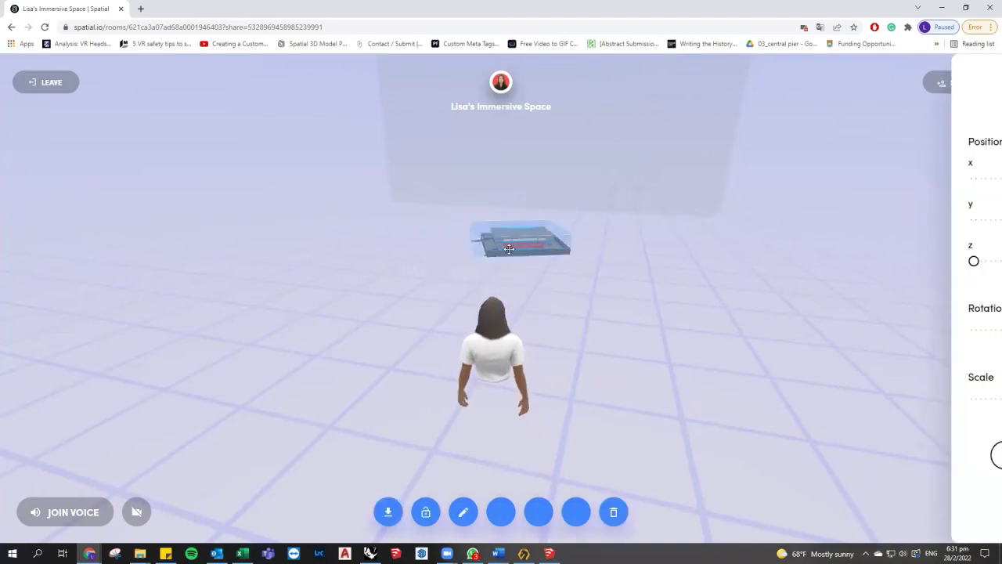
{"action": "left_click_drag", "start_coordinate": [440, 333], "coordinate": [428, 393]}
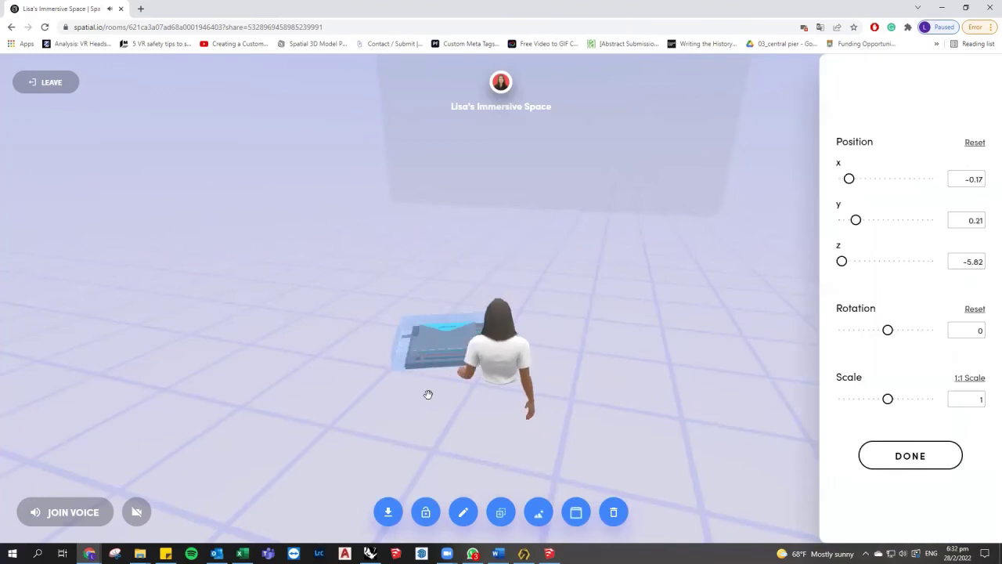
Raise the uploaded house model off the floor, place it in front of the avatar and finish adjusting it.
{"action": "left_click_drag", "start_coordinate": [539, 414], "coordinate": [675, 390]}
{"action": "left_click_drag", "start_coordinate": [265, 453], "coordinate": [635, 316]}
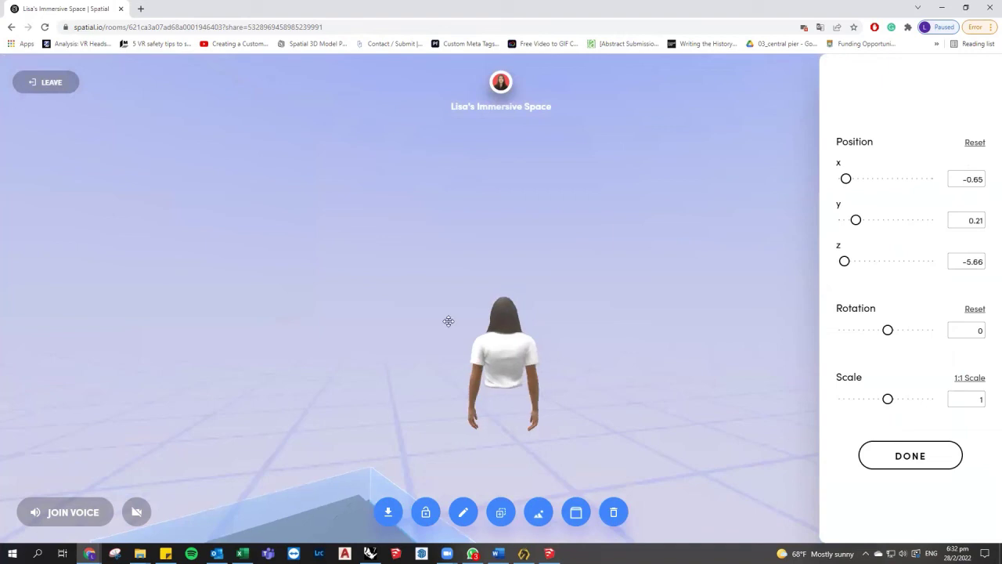
{"action": "left_click_drag", "start_coordinate": [508, 226], "coordinate": [514, 328]}
{"action": "left_click_drag", "start_coordinate": [295, 466], "coordinate": [340, 535]}
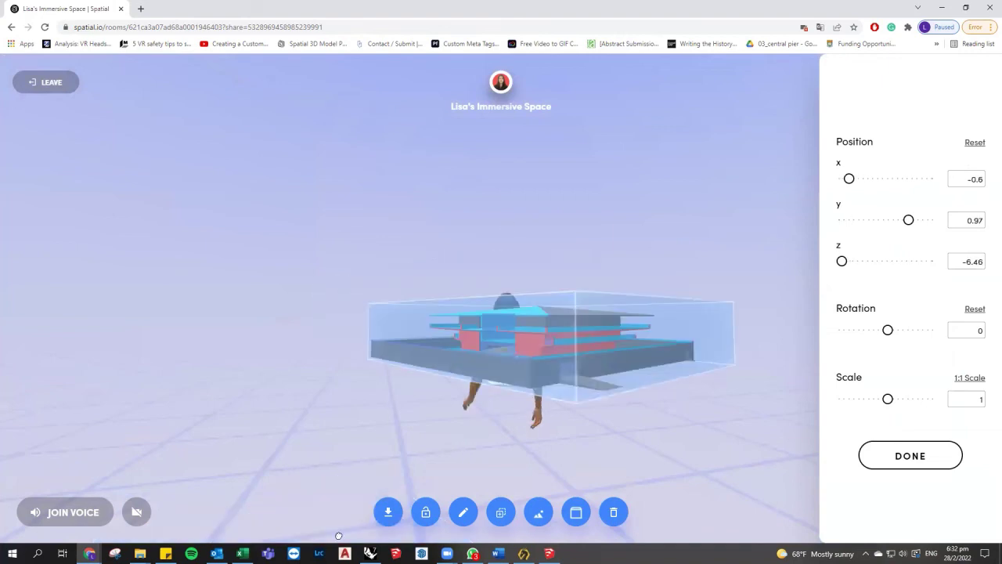
{"action": "left_click_drag", "start_coordinate": [344, 362], "coordinate": [379, 297]}
{"action": "left_click", "coordinate": [409, 320]}
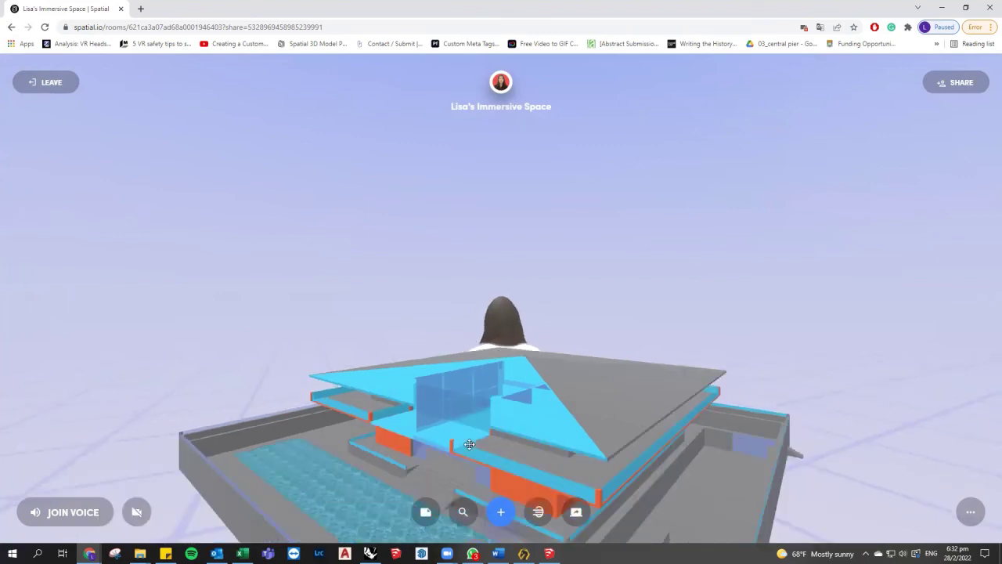
Select the uploaded house model and set it as the room's custom environment.
{"action": "left_click_drag", "start_coordinate": [458, 321], "coordinate": [552, 306]}
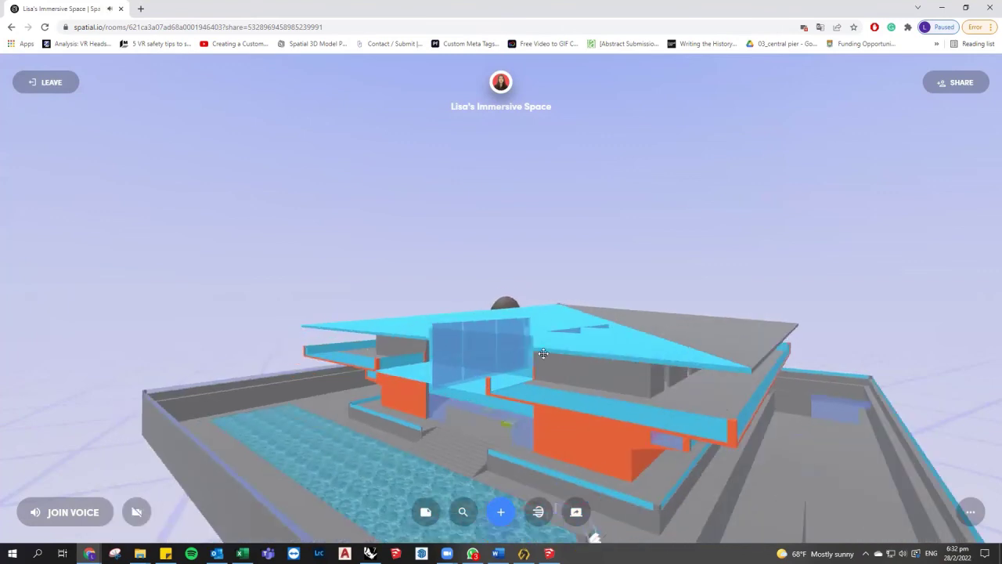
{"action": "left_click", "coordinate": [597, 333]}
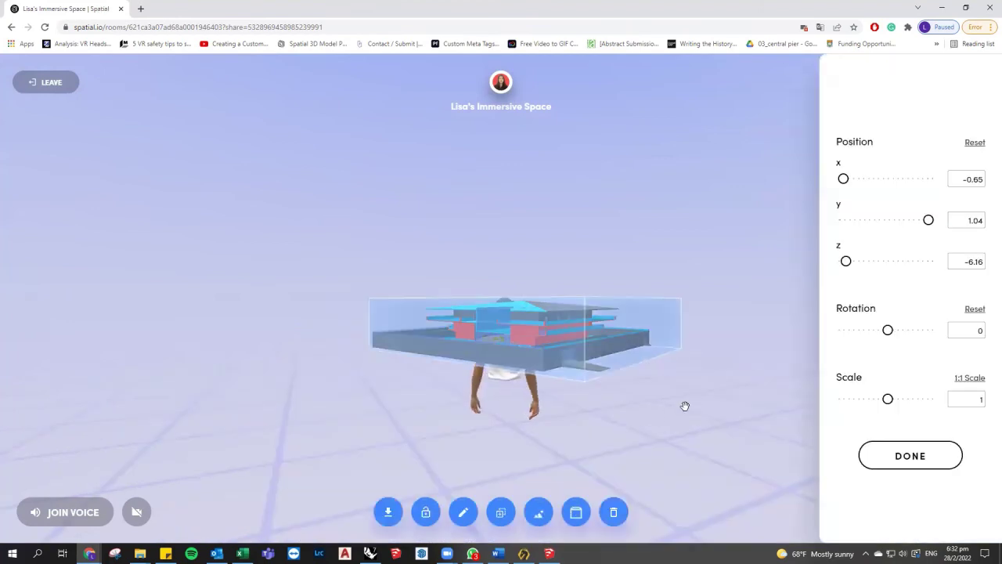
{"action": "left_click", "coordinate": [538, 512]}
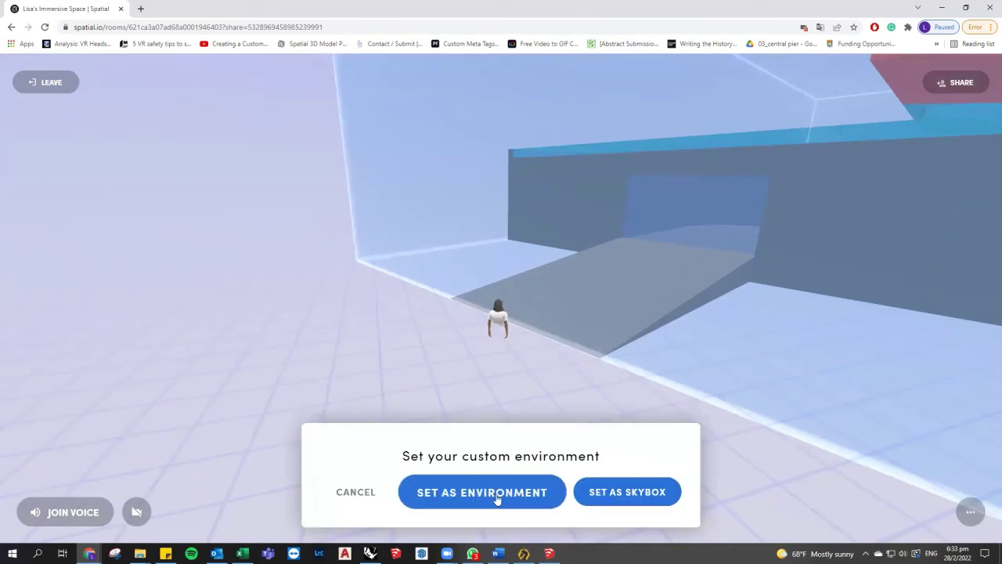
{"action": "left_click", "coordinate": [499, 496]}
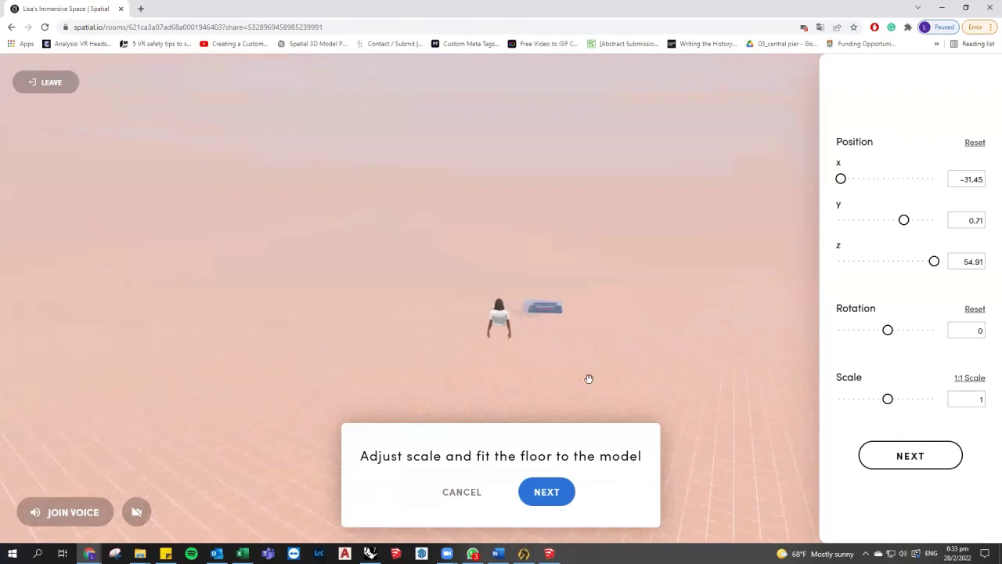
View the house model against the floor from different angles and accept the floor fit at scale 1.
{"action": "left_click_drag", "start_coordinate": [588, 378], "coordinate": [494, 279]}
{"action": "left_click_drag", "start_coordinate": [512, 110], "coordinate": [522, 94]}
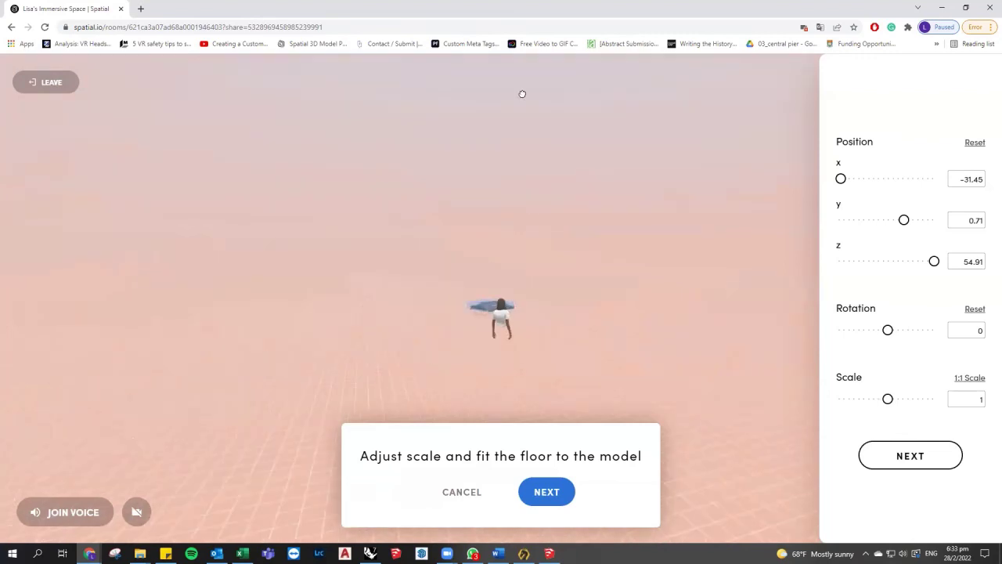
{"action": "left_click_drag", "start_coordinate": [530, 19], "coordinate": [642, 304]}
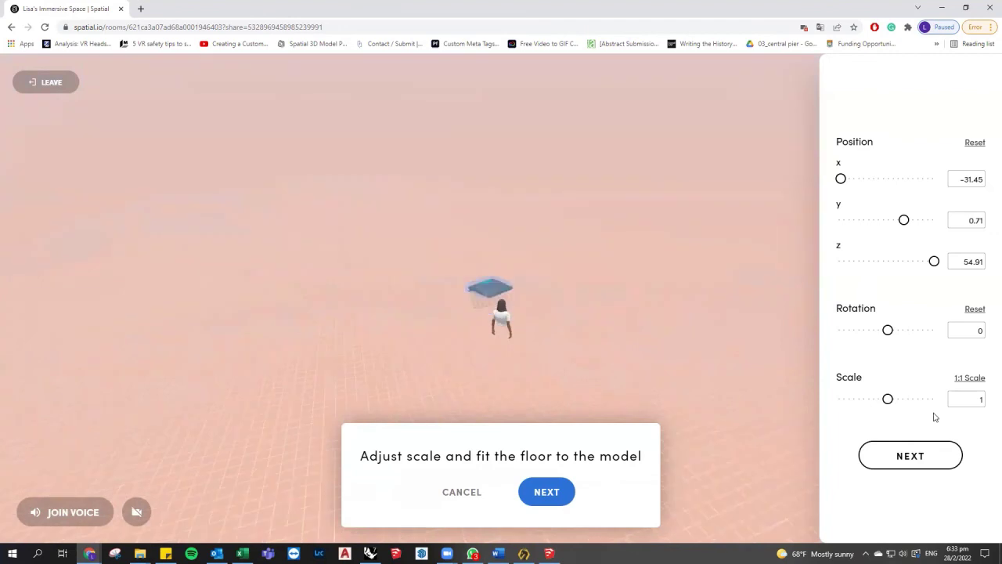
{"action": "left_click", "coordinate": [879, 454]}
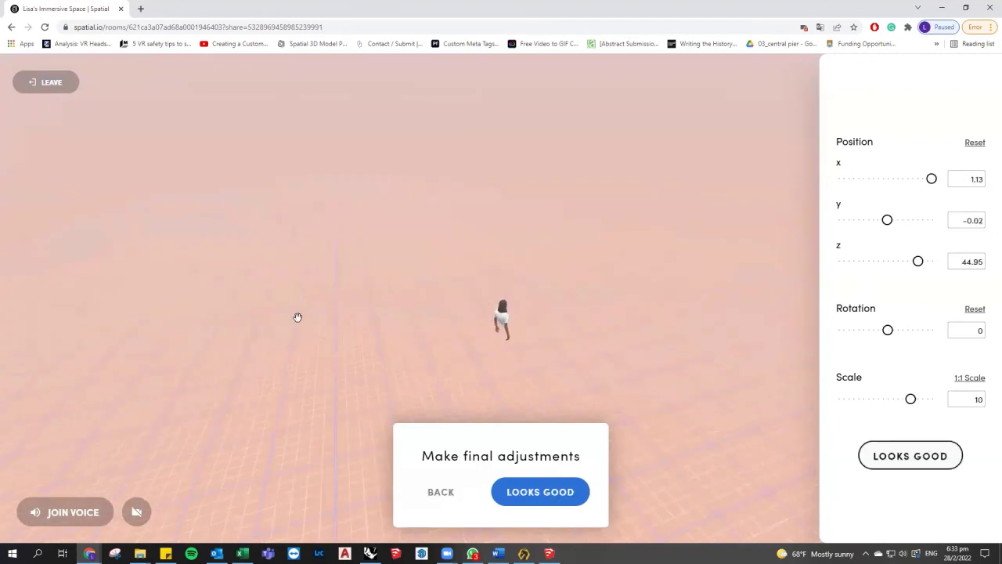
Bring the house environment to the avatar by moving its position to x about -26.85 and z about 48.
{"action": "left_click", "coordinate": [909, 261]}
{"action": "left_click_drag", "start_coordinate": [931, 178], "coordinate": [903, 184]}
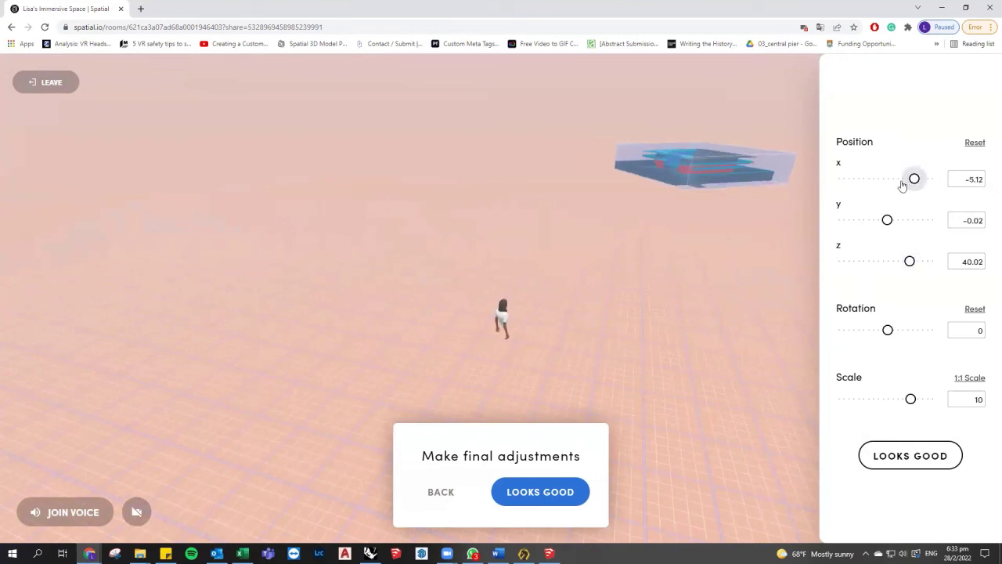
{"action": "left_click", "coordinate": [845, 179]}
{"action": "left_click", "coordinate": [866, 179]}
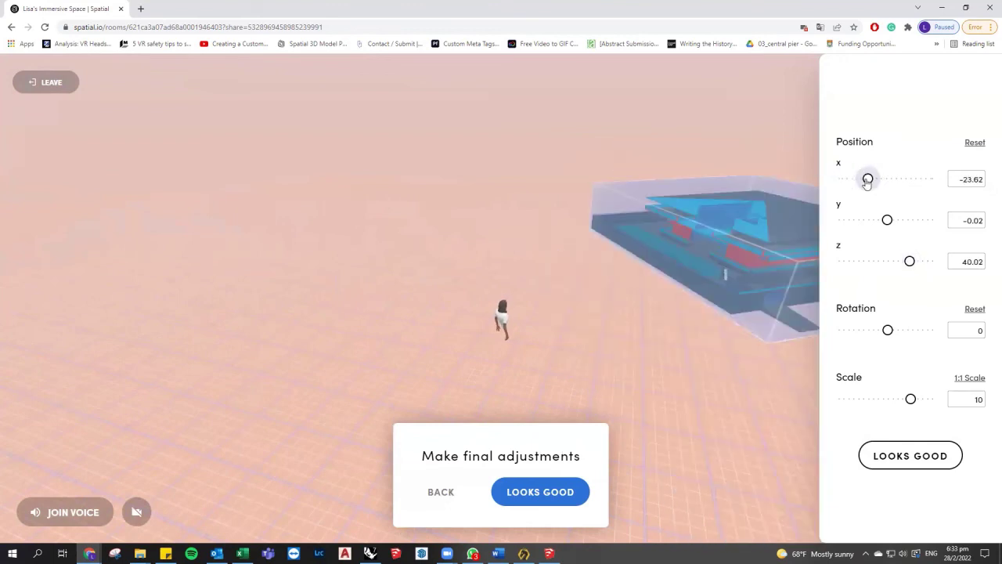
{"action": "left_click_drag", "start_coordinate": [858, 185], "coordinate": [858, 185]}
{"action": "left_click_drag", "start_coordinate": [921, 263], "coordinate": [922, 263]}
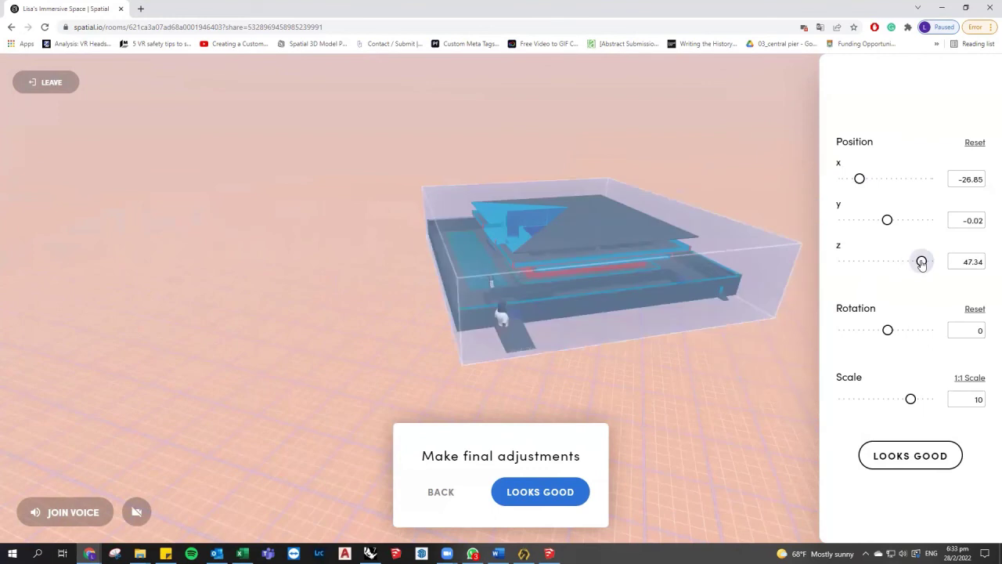
Try the 1:1 scale on the house environment and set its scale to 100 instead.
{"action": "left_click", "coordinate": [969, 379]}
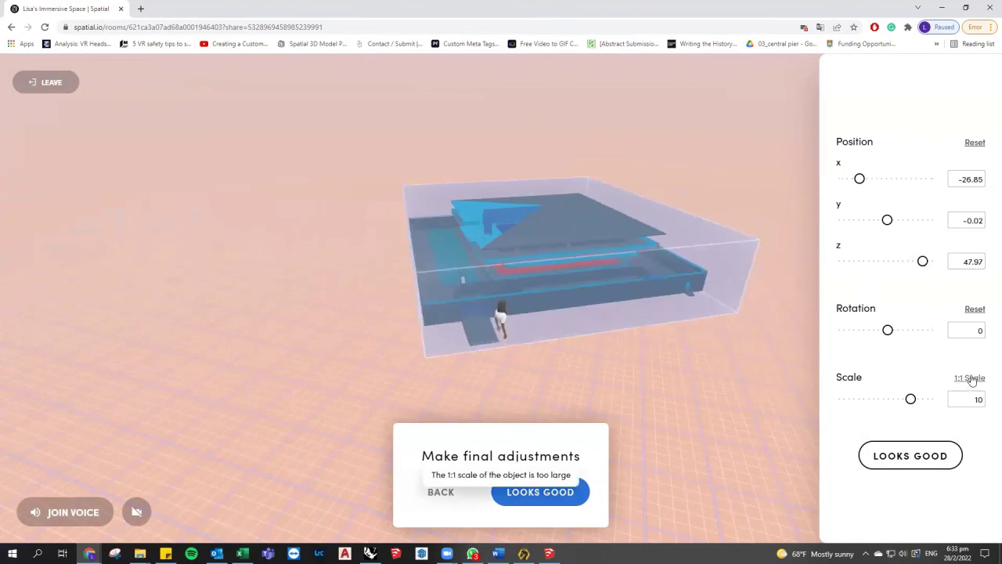
{"action": "left_click", "coordinate": [969, 379]}
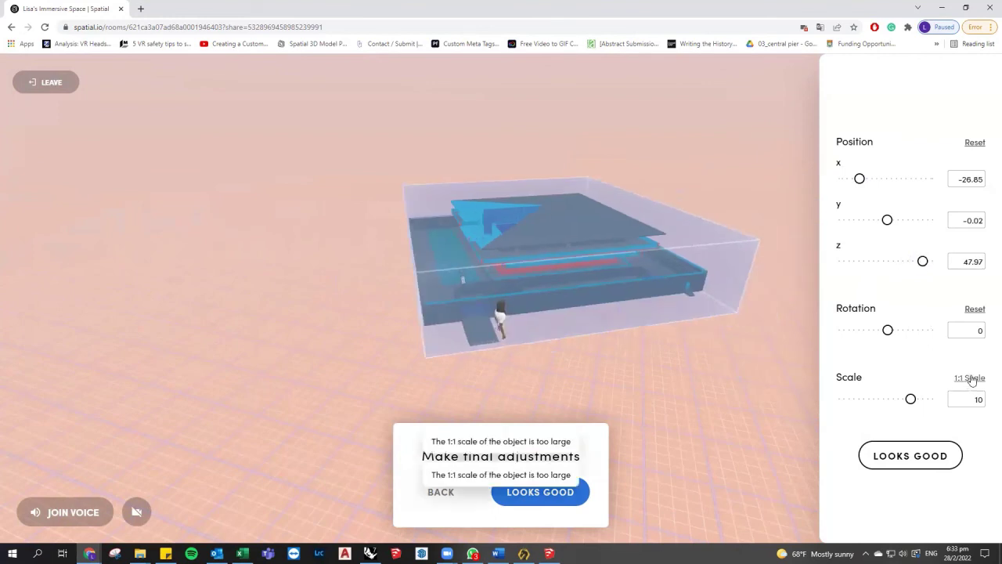
{"action": "left_click", "coordinate": [931, 400]}
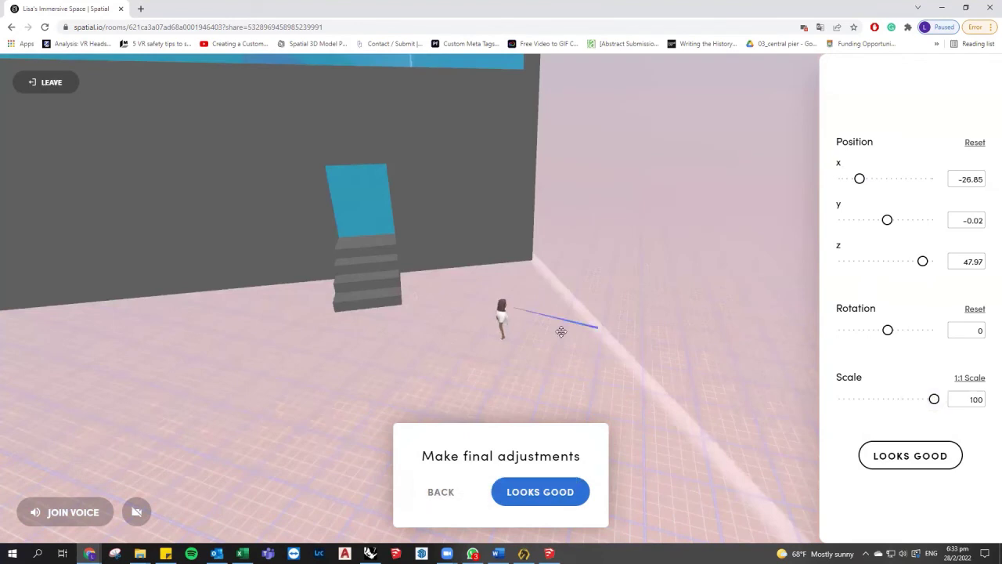
Move the scaled house environment along z to about 27 and accept the final adjustments.
{"action": "left_click", "coordinate": [923, 261]}
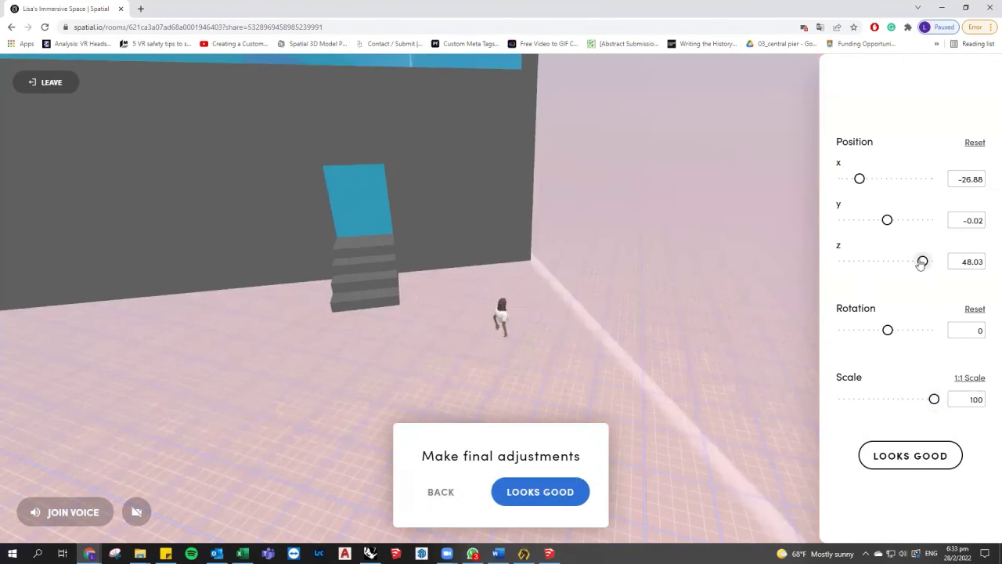
{"action": "left_click_drag", "start_coordinate": [923, 262], "coordinate": [906, 262]}
{"action": "left_click", "coordinate": [886, 261]}
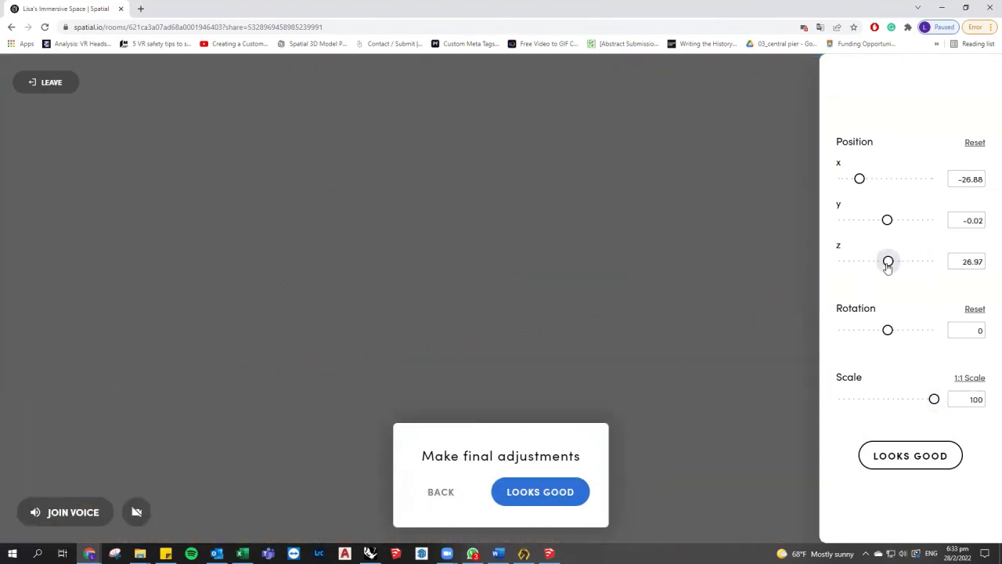
{"action": "left_click", "coordinate": [875, 457]}
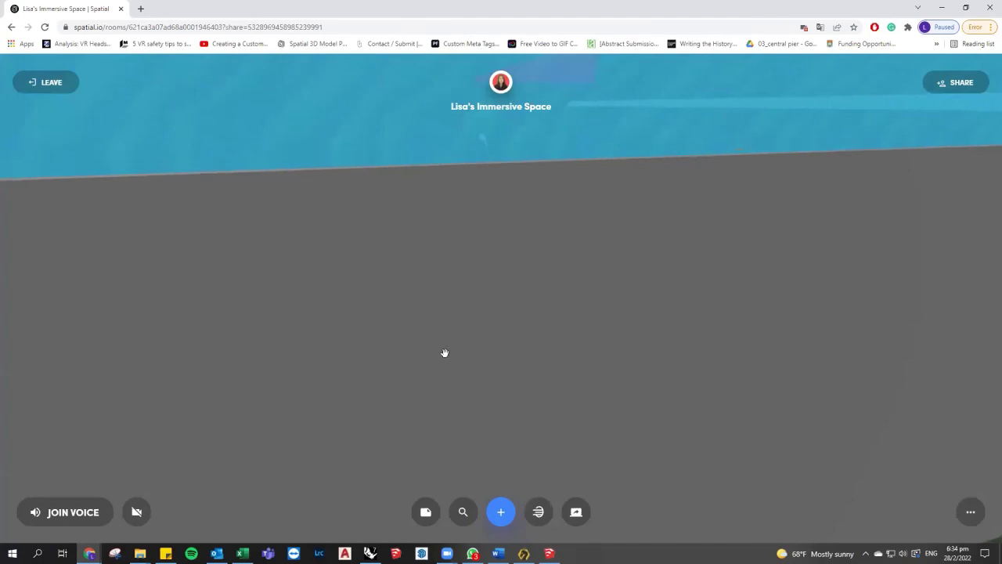
Explore the house environment around its walled yard and from the roof, looking at the model from different angles.
{"action": "key", "text": "a"}
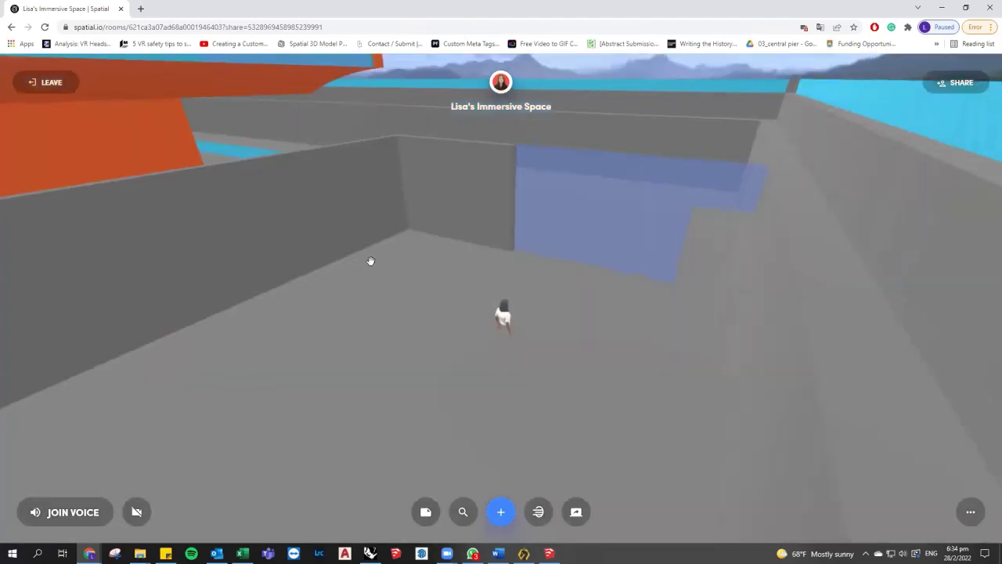
{"action": "left_click_drag", "start_coordinate": [206, 159], "coordinate": [491, 143]}
{"action": "key", "text": "w"}
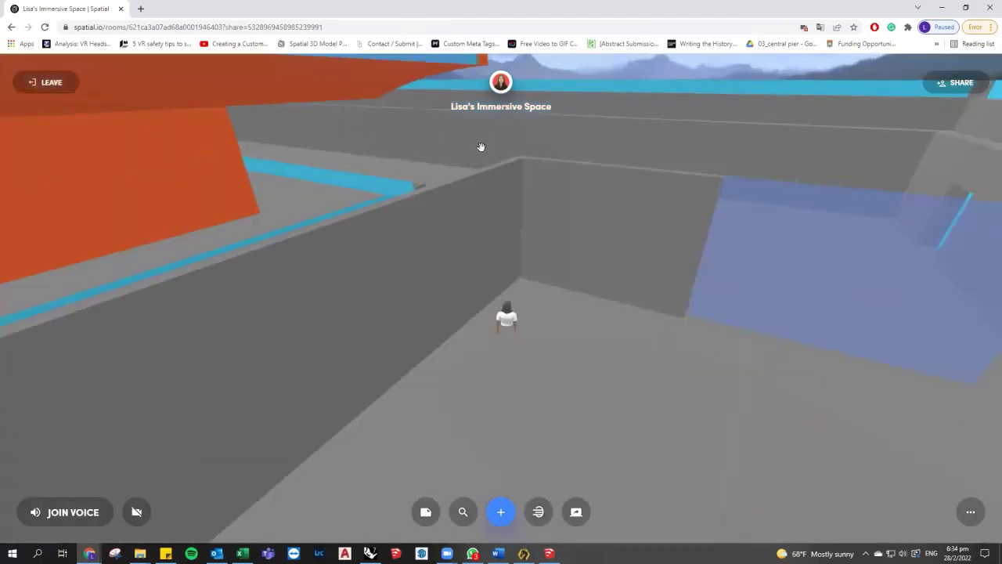
{"action": "left_click_drag", "start_coordinate": [528, 188], "coordinate": [308, 262]}
{"action": "left_click_drag", "start_coordinate": [367, 246], "coordinate": [726, 143]}
{"action": "left_click_drag", "start_coordinate": [295, 150], "coordinate": [480, 168]}
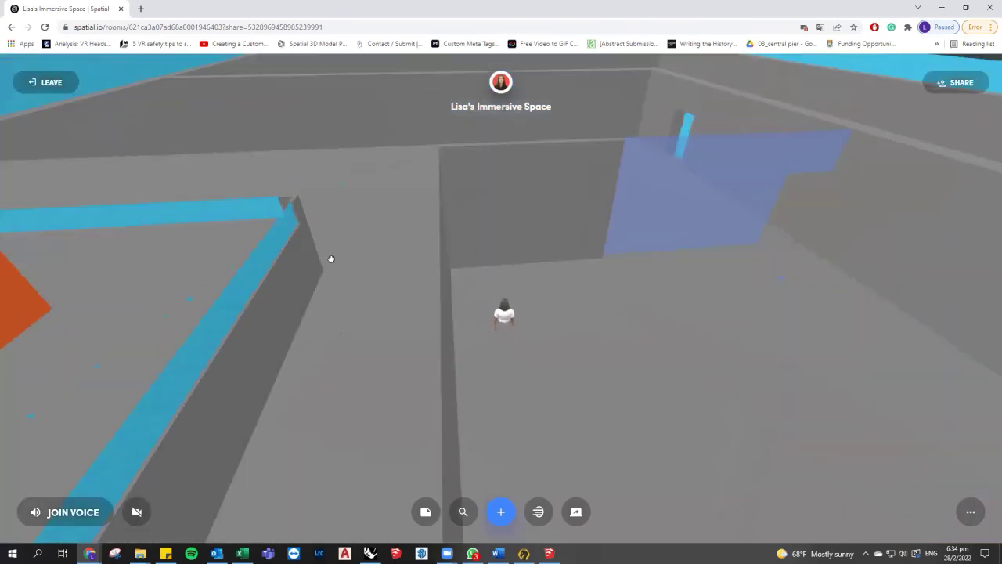
{"action": "left_click_drag", "start_coordinate": [425, 209], "coordinate": [406, 324]}
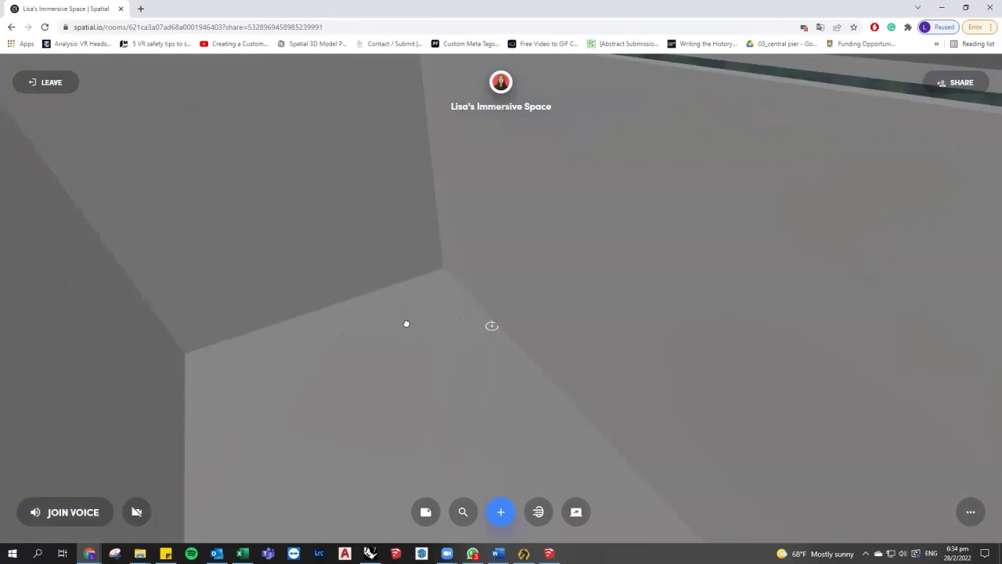
{"action": "scroll", "coordinate": [371, 268], "scroll_direction": "down", "scroll_amount": 3}
{"action": "left_click_drag", "start_coordinate": [339, 331], "coordinate": [688, 306]}
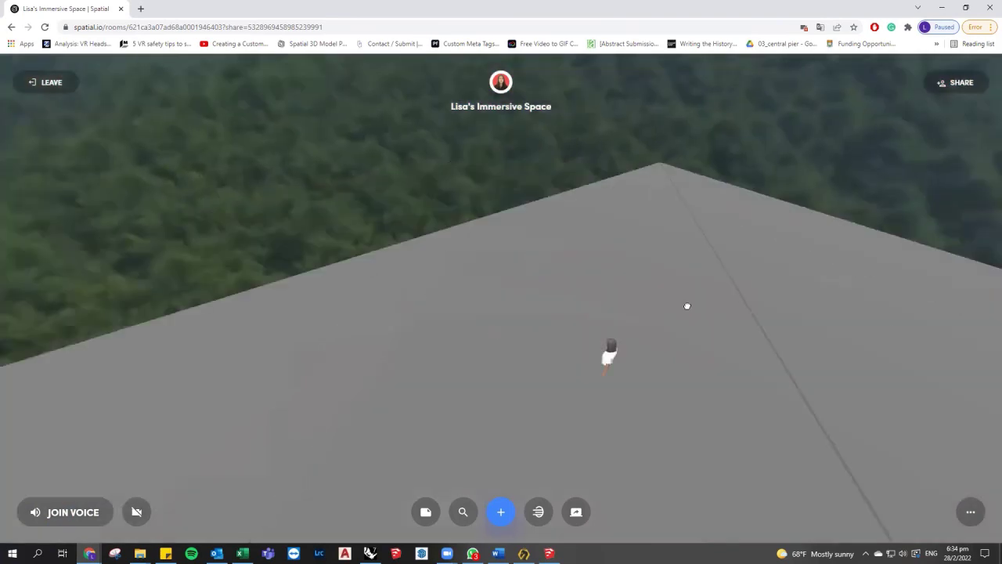
{"action": "left_click_drag", "start_coordinate": [719, 228], "coordinate": [202, 347]}
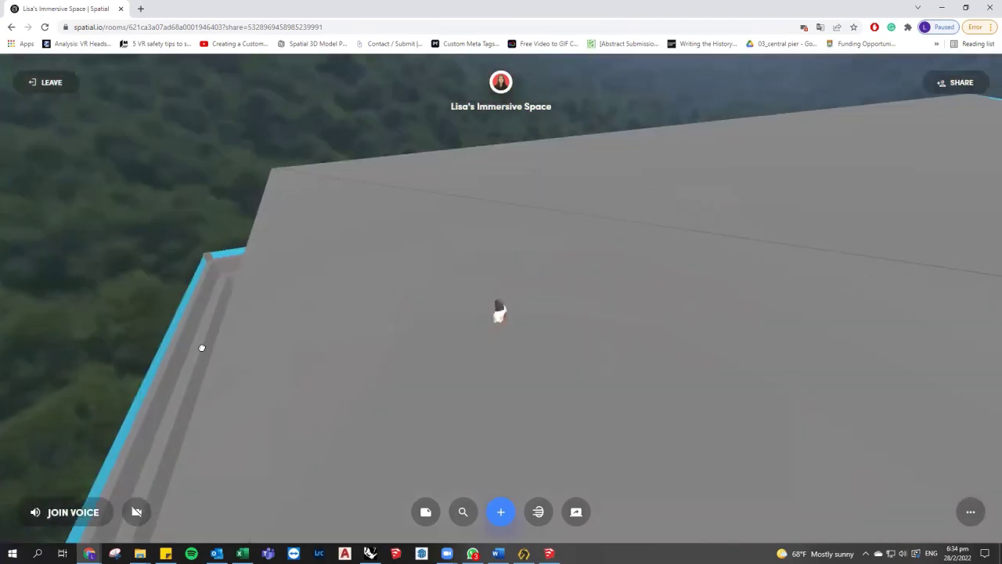
{"action": "scroll", "coordinate": [582, 298], "scroll_direction": "up", "scroll_amount": 3}
Move the avatar from the walled yard along the passage beside the house to the pool ladder.
{"action": "left_click", "coordinate": [561, 282]}
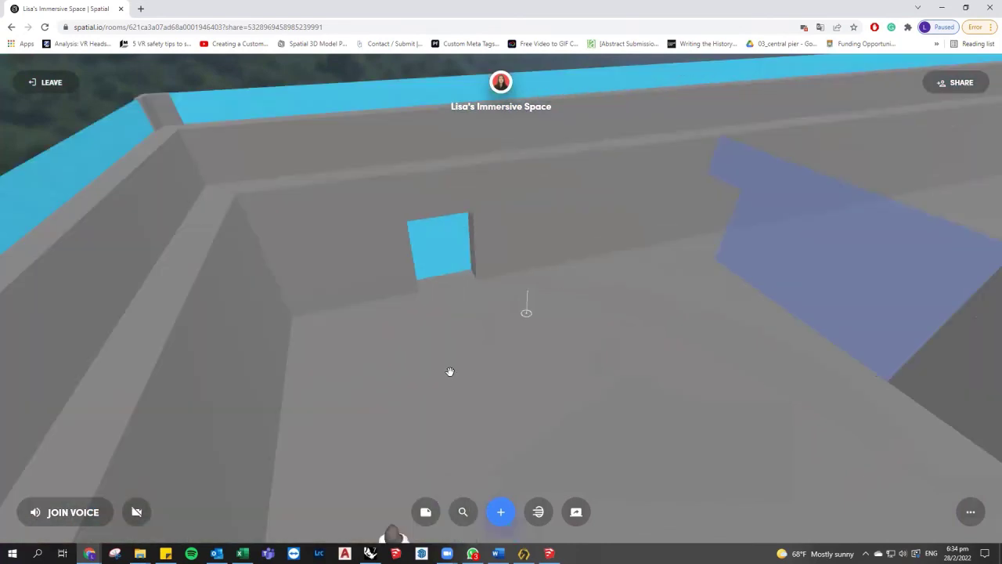
{"action": "left_click_drag", "start_coordinate": [926, 284], "coordinate": [962, 284]}
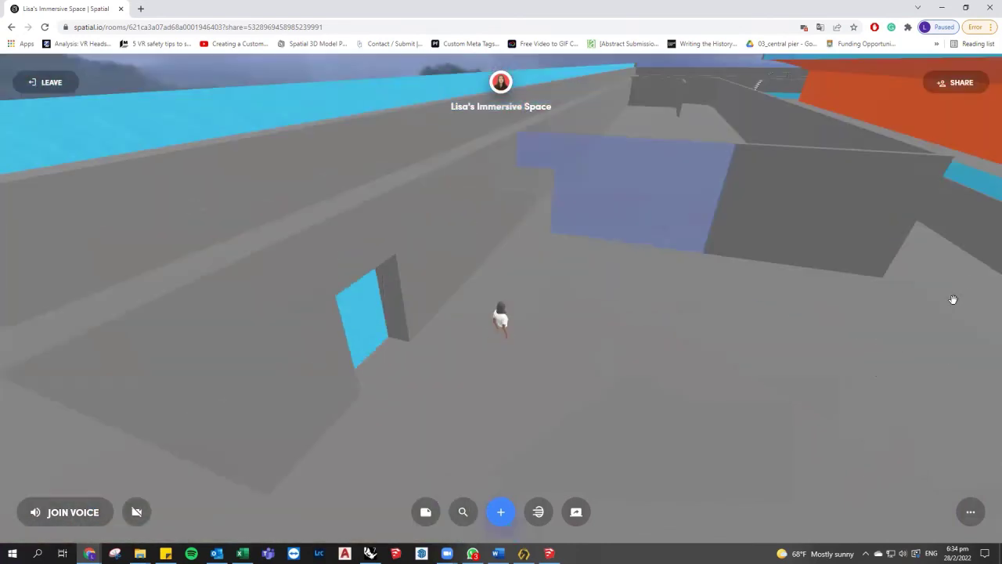
{"action": "left_click_drag", "start_coordinate": [545, 369], "coordinate": [575, 331]}
{"action": "left_click", "coordinate": [573, 271]}
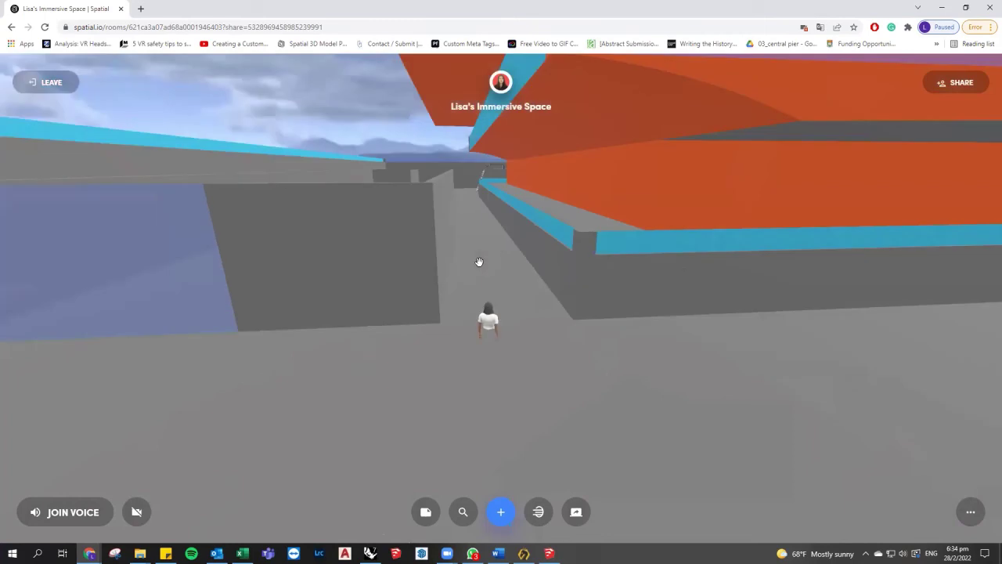
{"action": "left_click", "coordinate": [463, 202]}
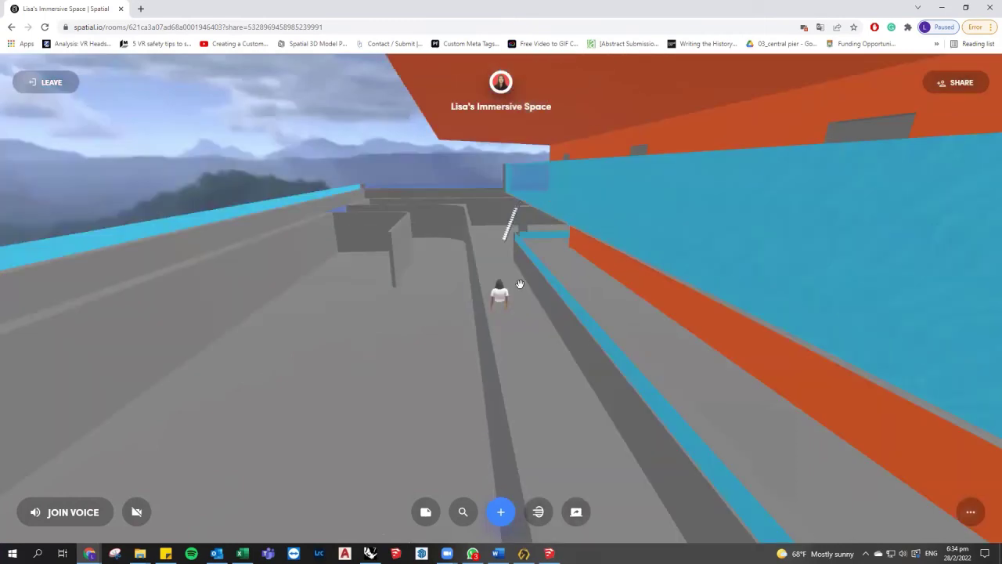
{"action": "left_click", "coordinate": [519, 284]}
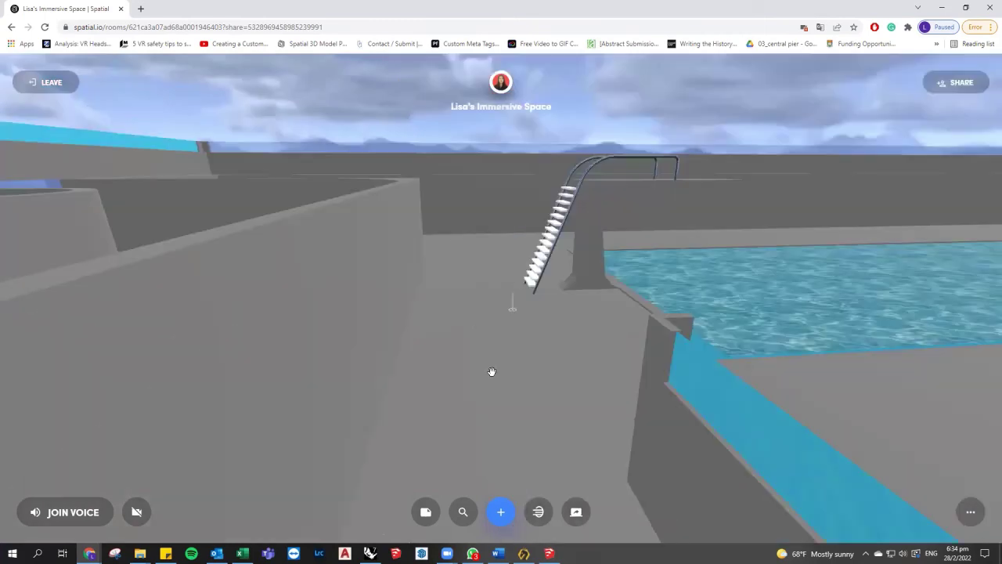
Look over the pool area and move the avatar past the ladder along the pool's edge.
{"action": "left_click_drag", "start_coordinate": [944, 391], "coordinate": [651, 391]}
{"action": "left_click_drag", "start_coordinate": [760, 198], "coordinate": [528, 200]}
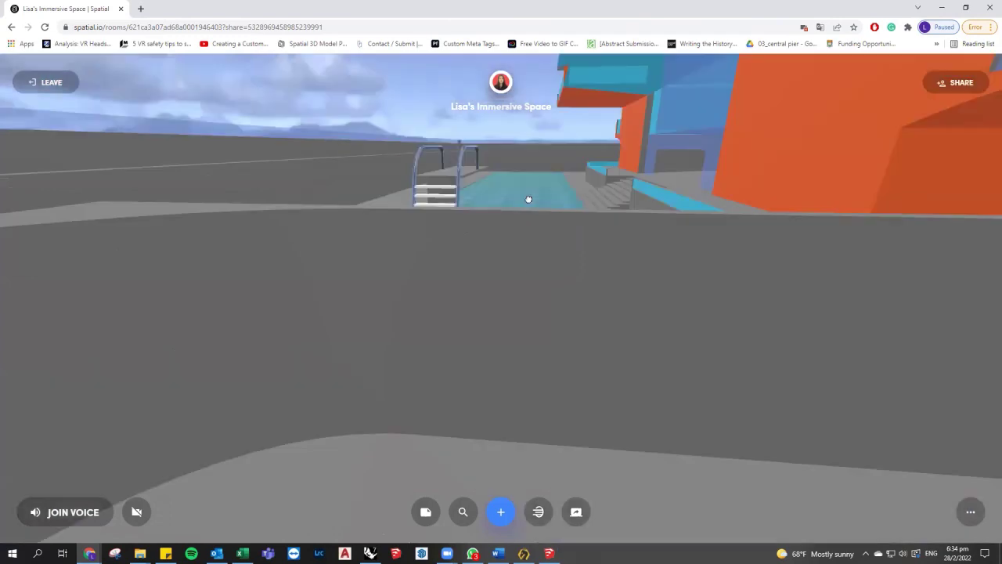
{"action": "left_click_drag", "start_coordinate": [627, 155], "coordinate": [598, 264]}
{"action": "scroll", "coordinate": [632, 304], "scroll_direction": "up", "scroll_amount": 3}
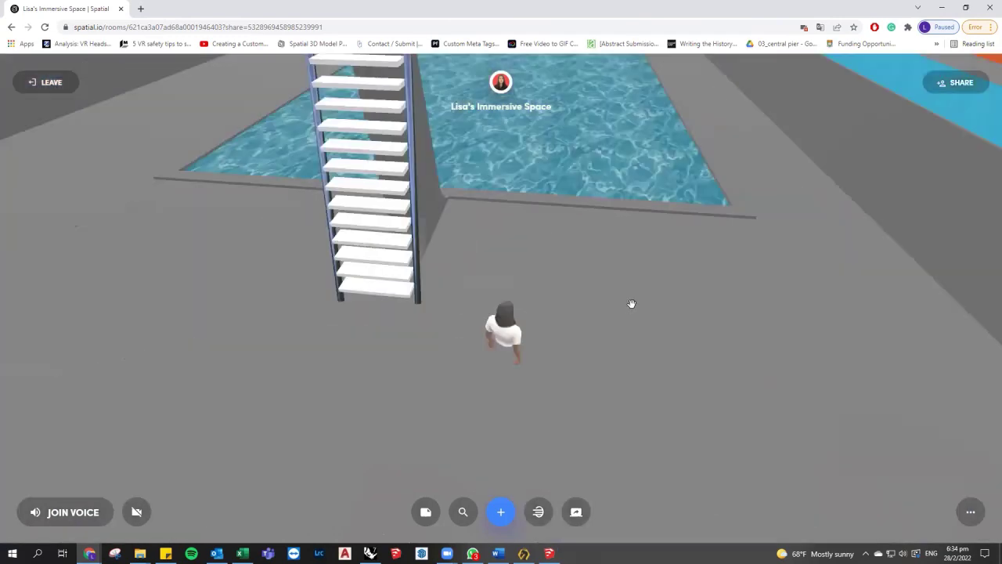
{"action": "left_click", "coordinate": [501, 171]}
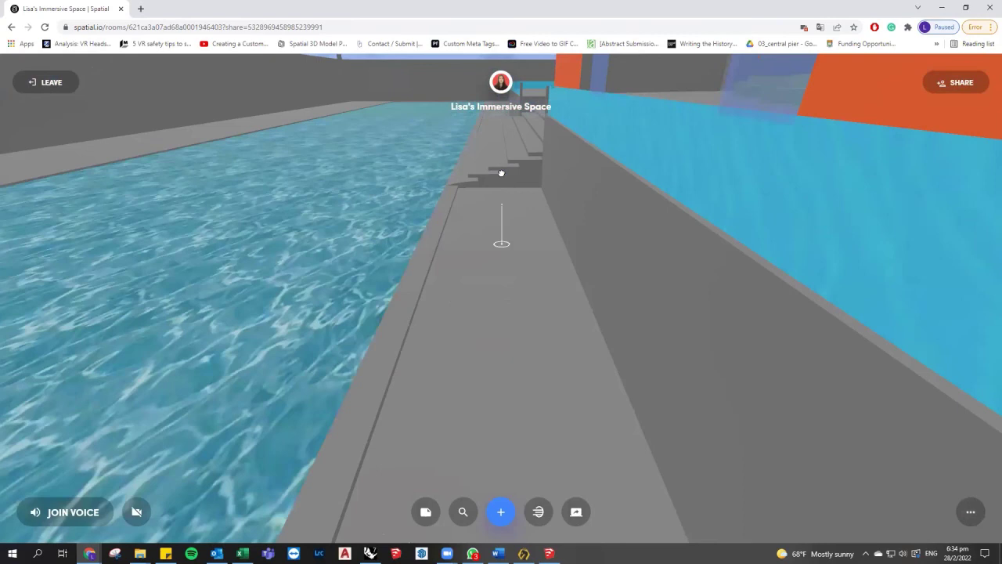
{"action": "left_click", "coordinate": [484, 155]}
{"action": "left_click", "coordinate": [495, 169]}
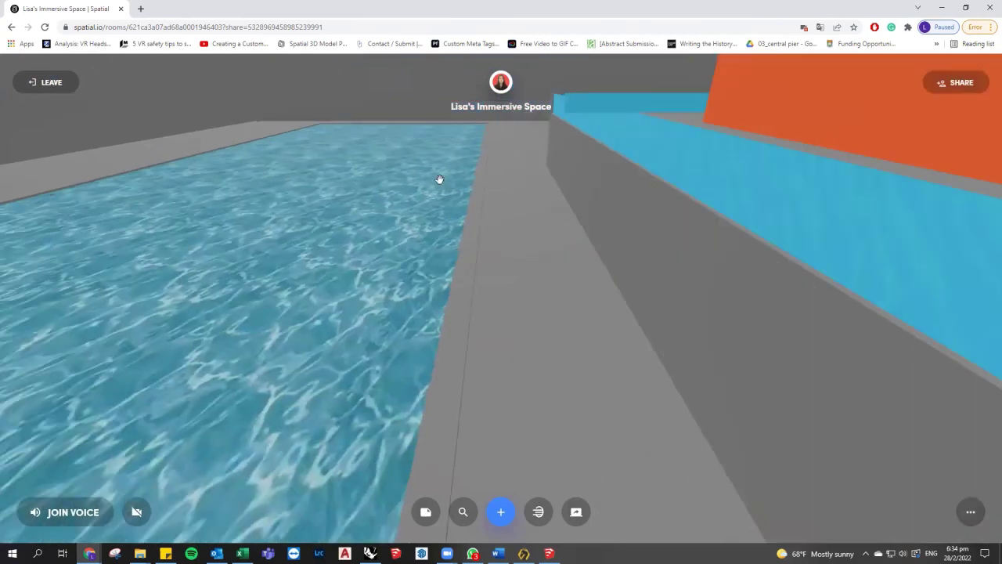
Look around the poolside facade and bring the avatar onto the wide steps leading up to the house.
{"action": "left_click_drag", "start_coordinate": [881, 170], "coordinate": [841, 223]}
{"action": "left_click", "coordinate": [666, 219]}
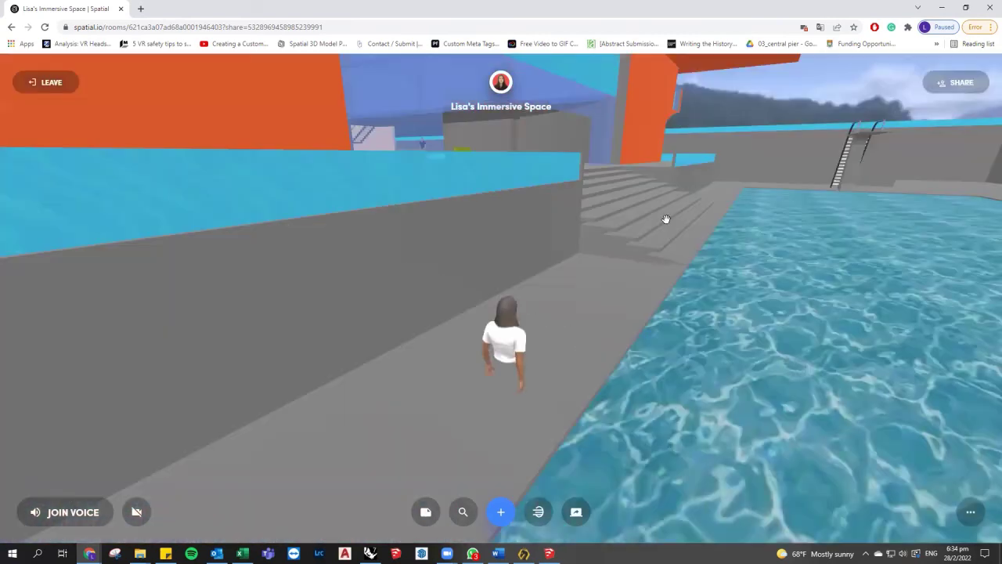
{"action": "left_click", "coordinate": [404, 426]}
{"action": "left_click_drag", "start_coordinate": [86, 383], "coordinate": [217, 352]}
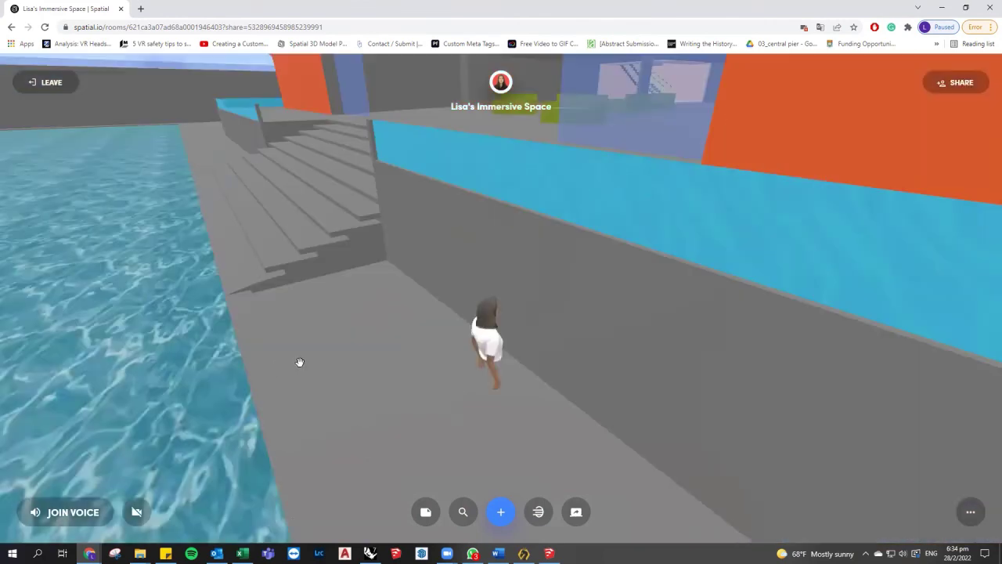
{"action": "left_click_drag", "start_coordinate": [299, 361], "coordinate": [361, 345]}
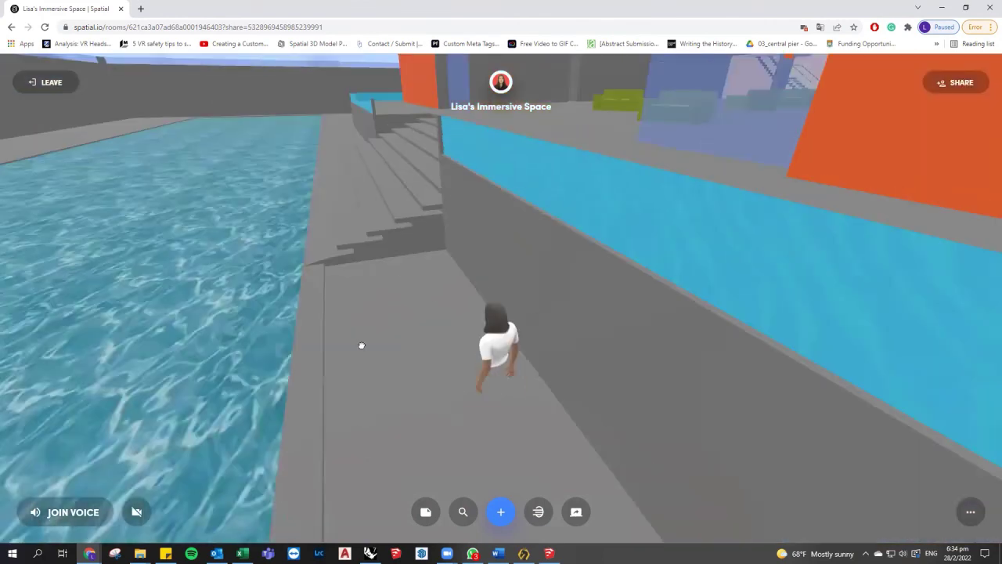
{"action": "left_click", "coordinate": [391, 171]}
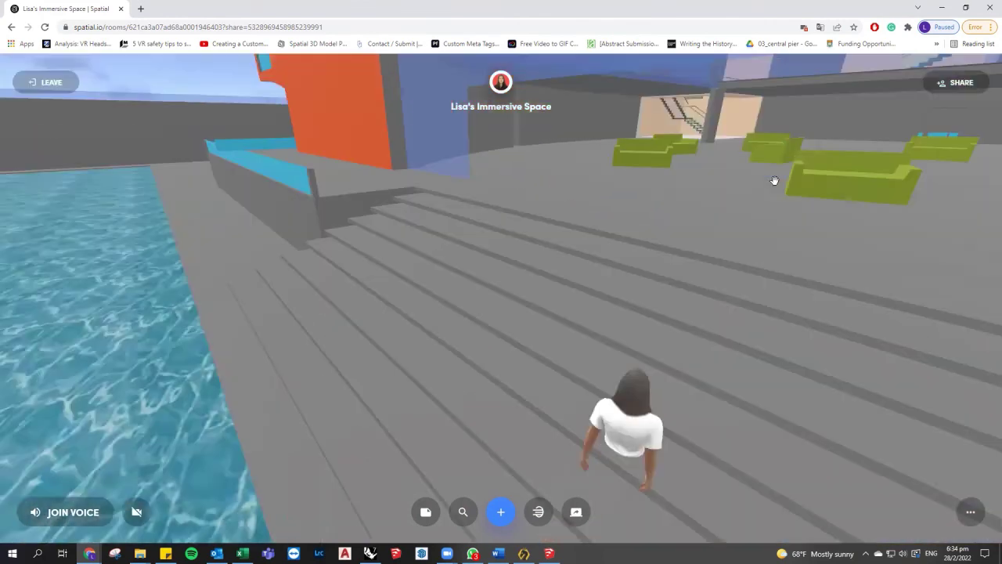
Take the avatar through the lounge with the green sofas to the tiled stair hall and climb the staircase.
{"action": "left_click", "coordinate": [727, 179]}
{"action": "left_click", "coordinate": [509, 202]}
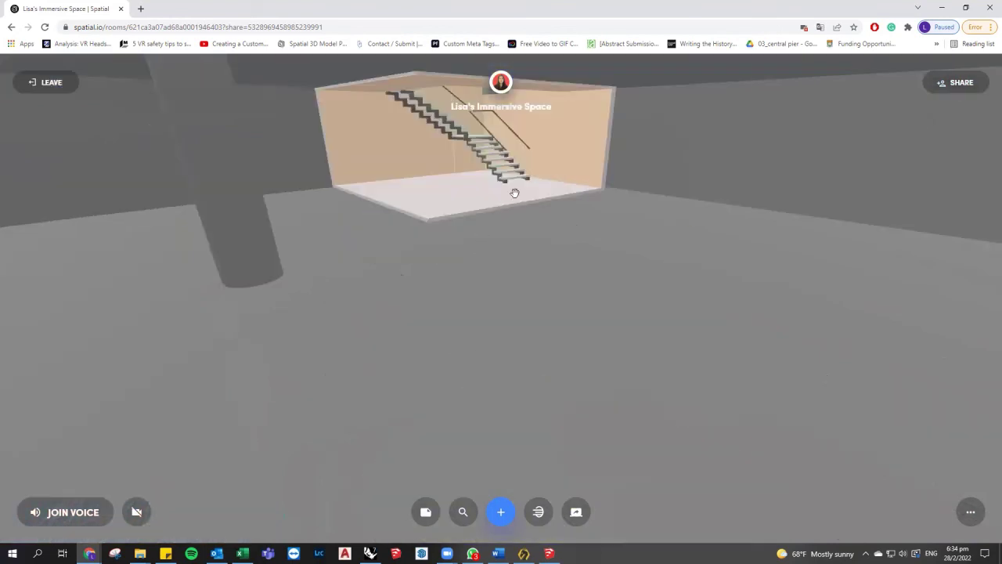
{"action": "left_click", "coordinate": [513, 199]}
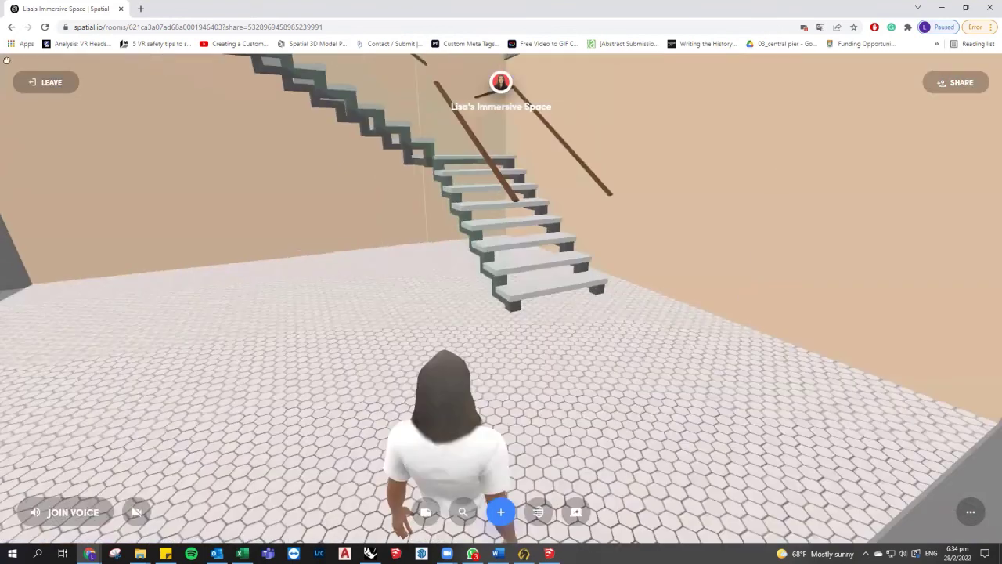
{"action": "left_click_drag", "start_coordinate": [672, 232], "coordinate": [571, 283]}
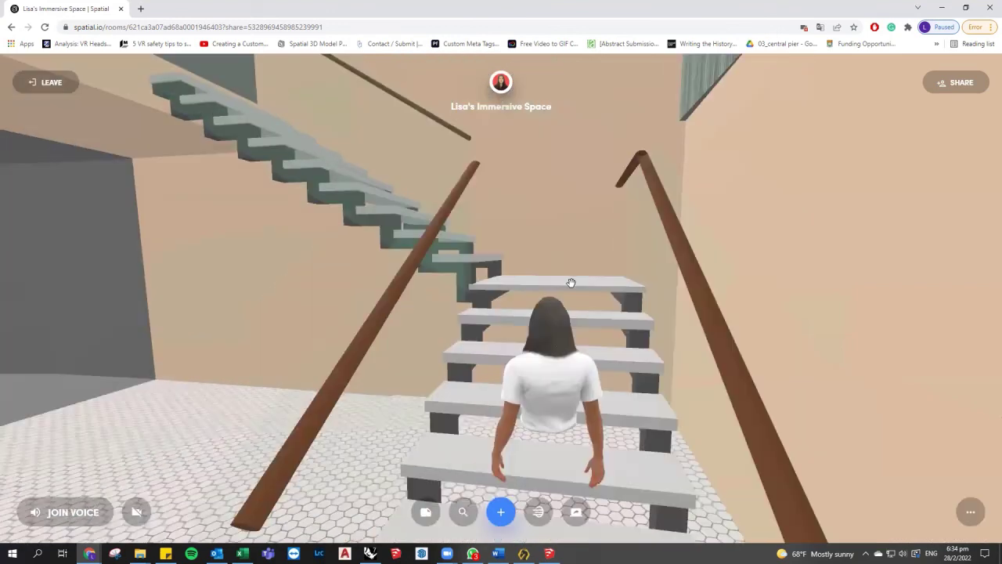
{"action": "left_click", "coordinate": [568, 283]}
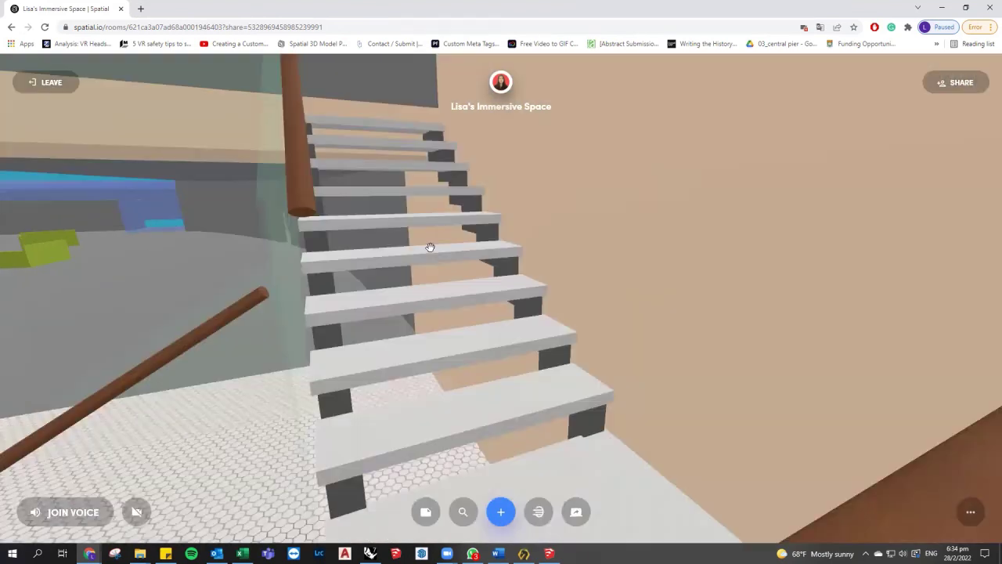
{"action": "left_click", "coordinate": [339, 189]}
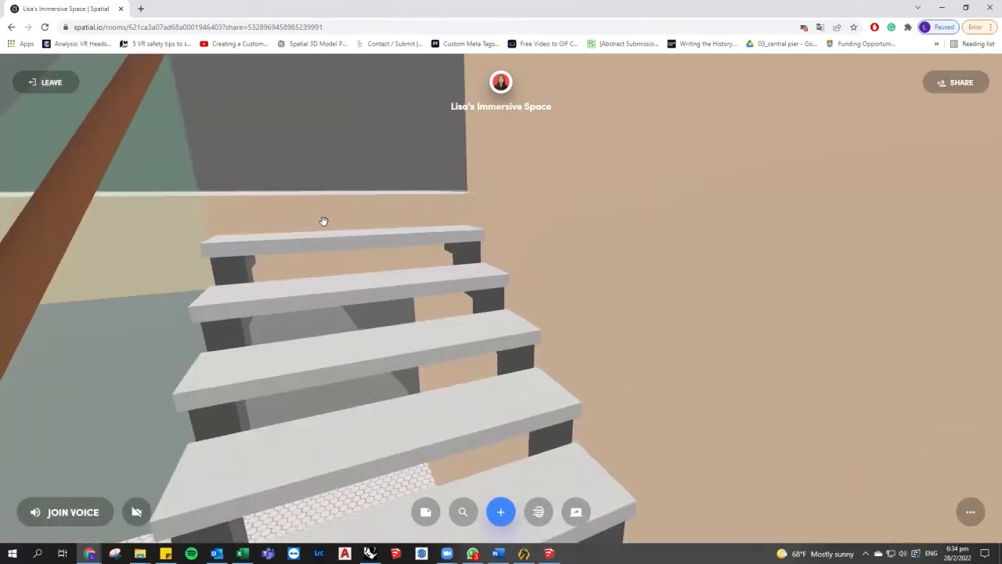